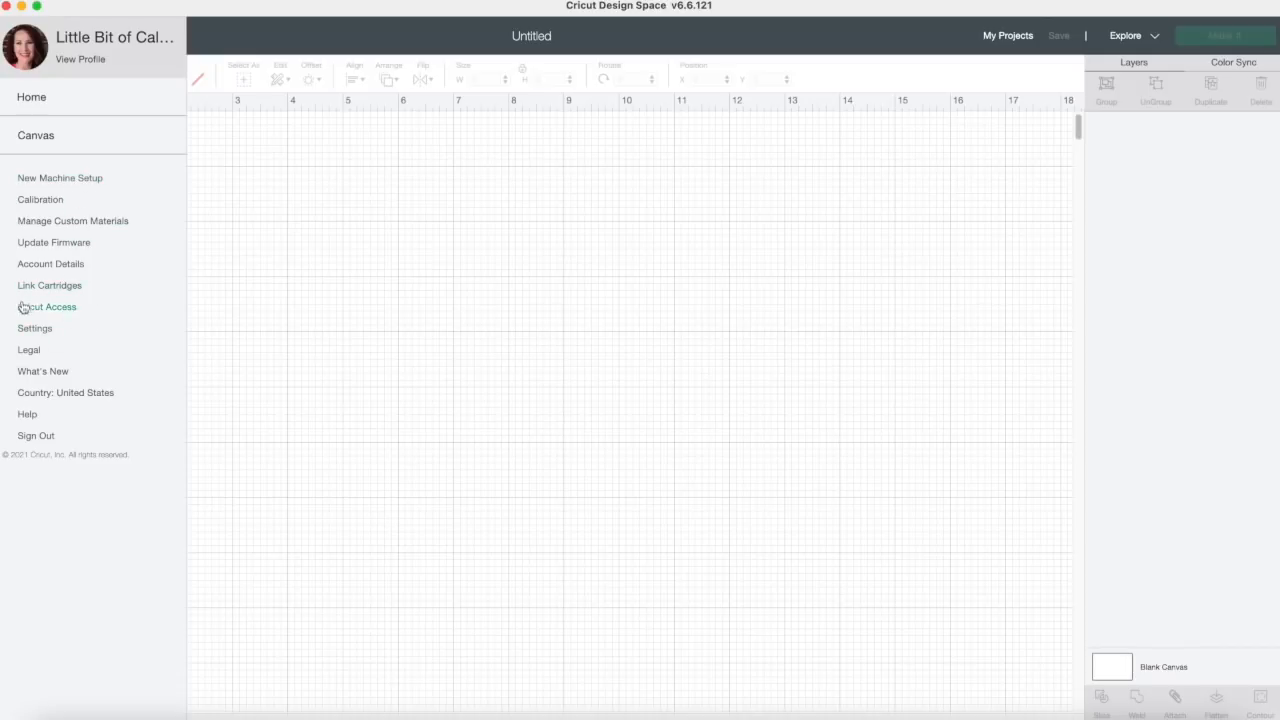
{"action": "left_click", "coordinate": [66, 310]}
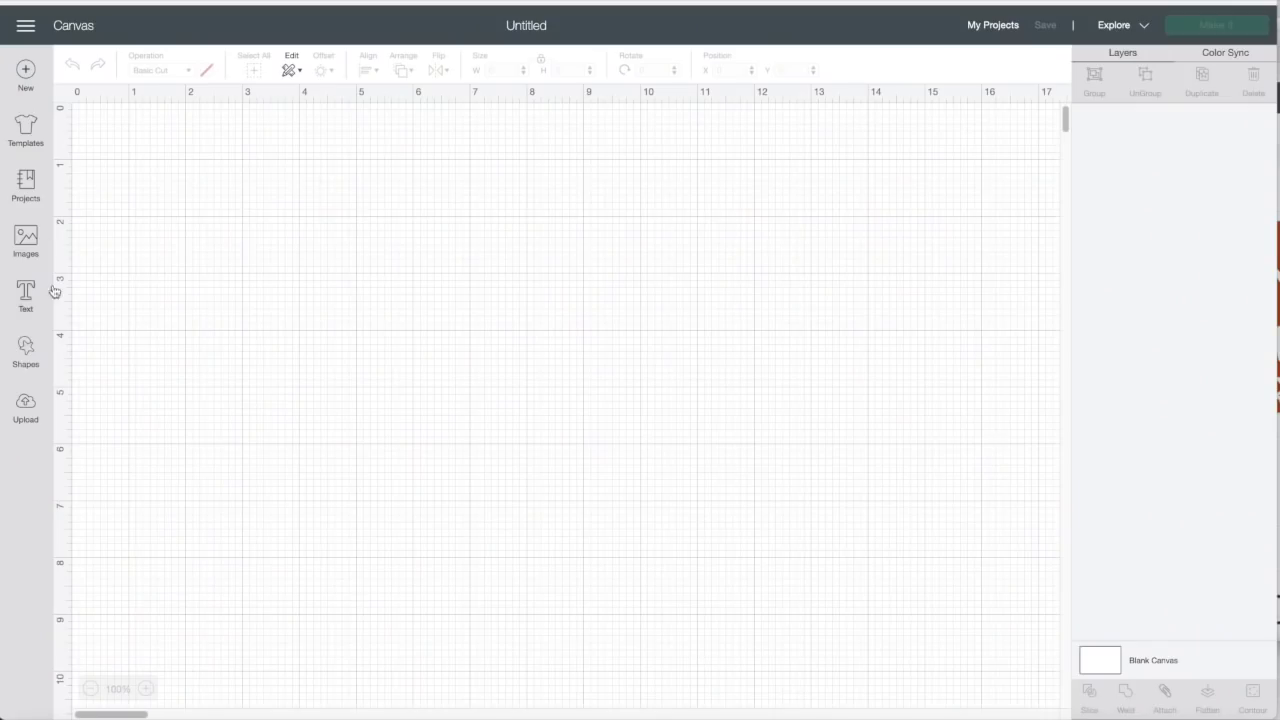
Step: Add a square shape to the canvas and set its size to 4.5 by 4.5 inches
{"action": "left_click", "coordinate": [26, 346]}
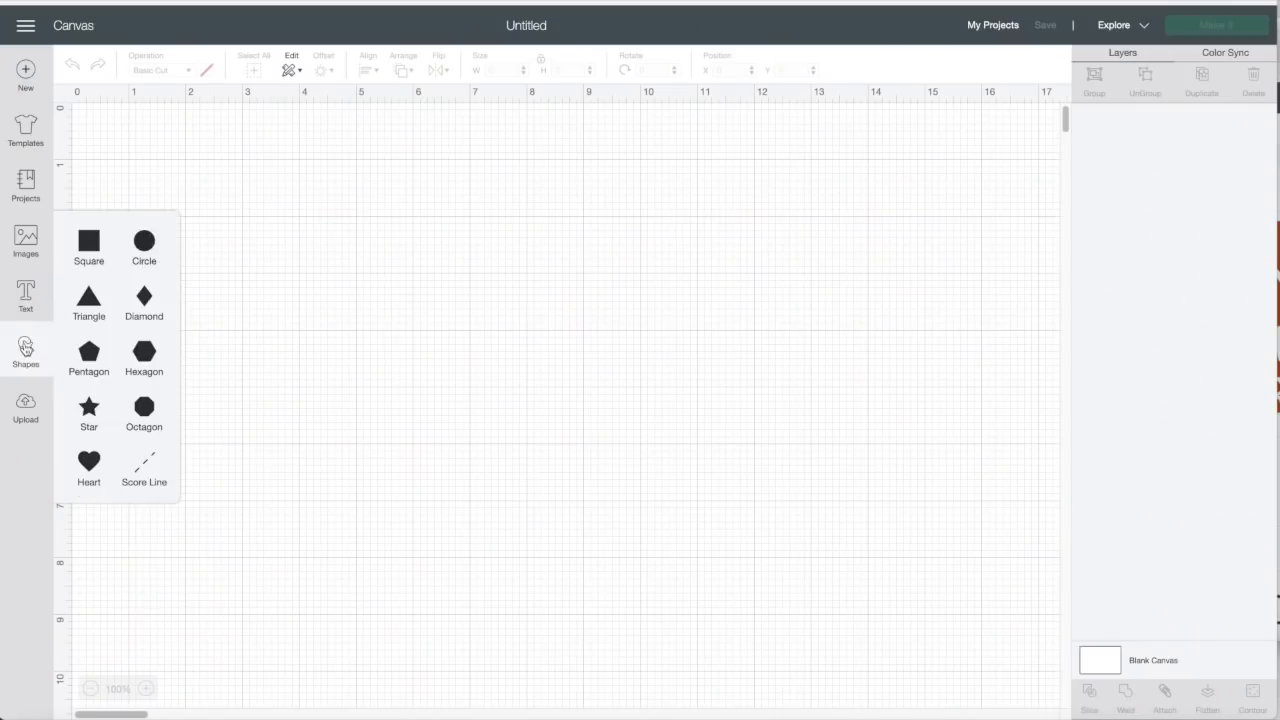
{"action": "left_click", "coordinate": [90, 245]}
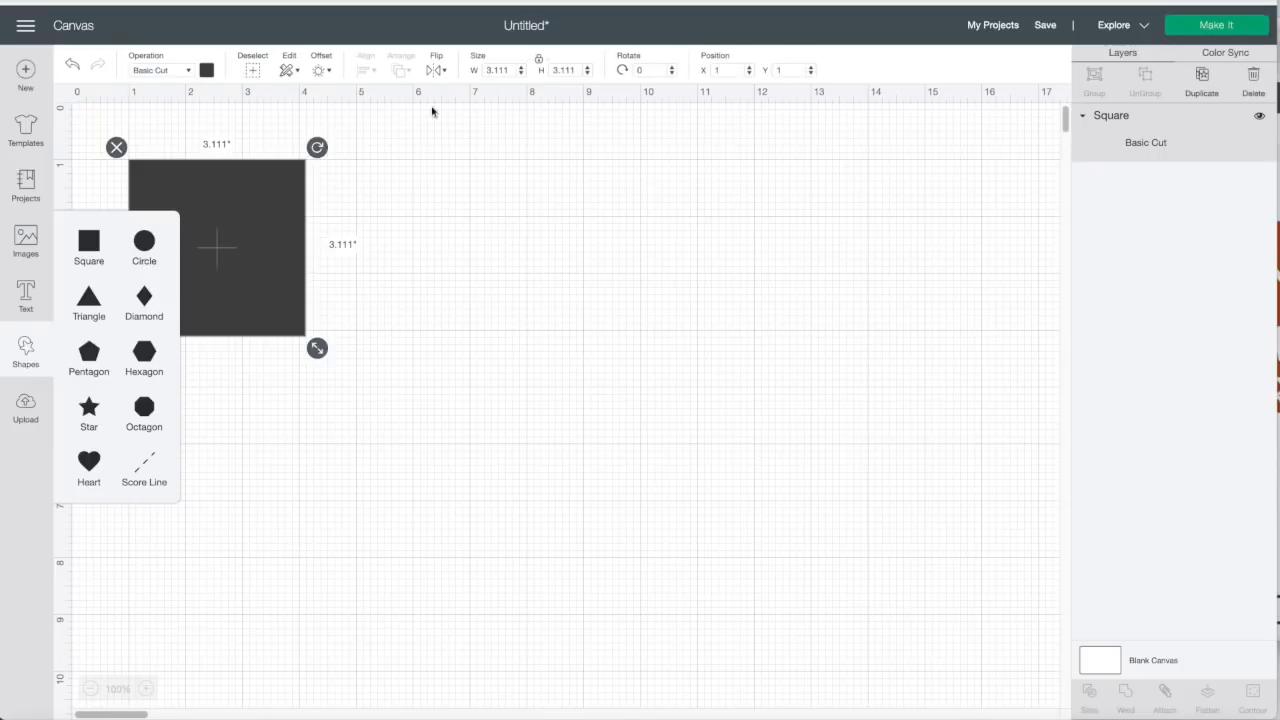
{"action": "left_click", "coordinate": [511, 68]}
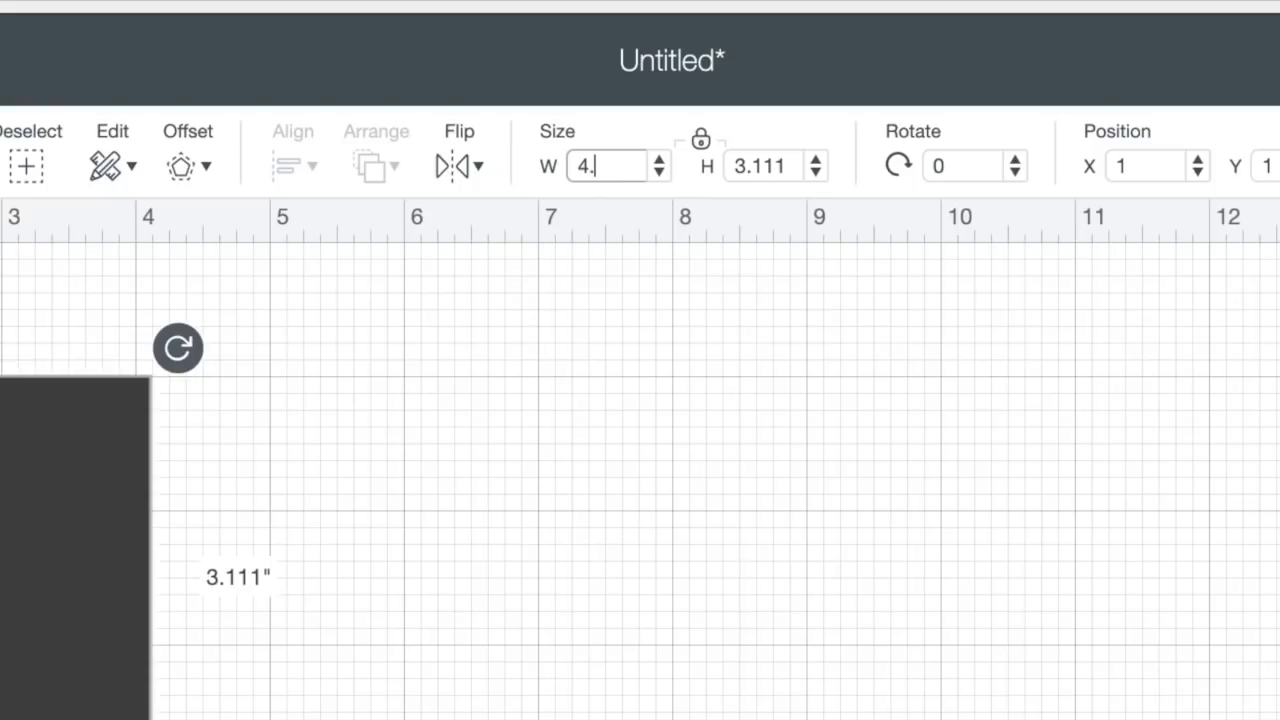
{"action": "left_click", "coordinate": [781, 167]}
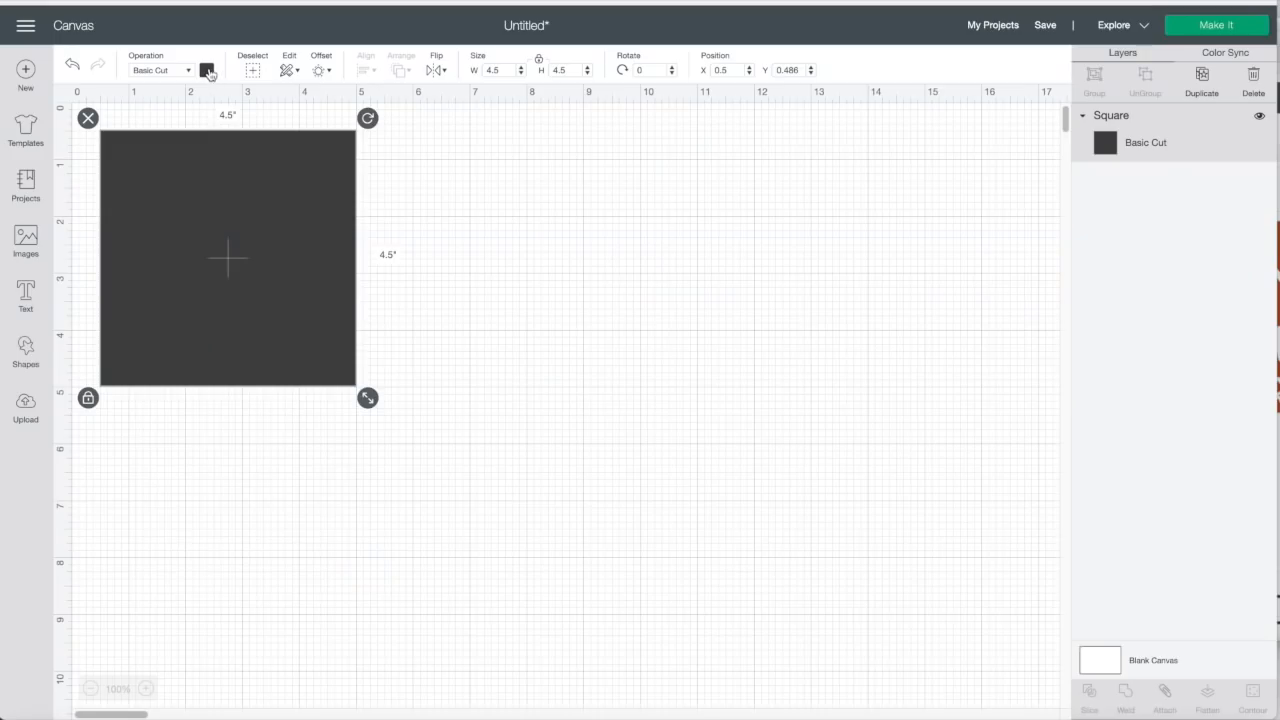
Step: Change the square's material colour to light gray
{"action": "left_click", "coordinate": [206, 70]}
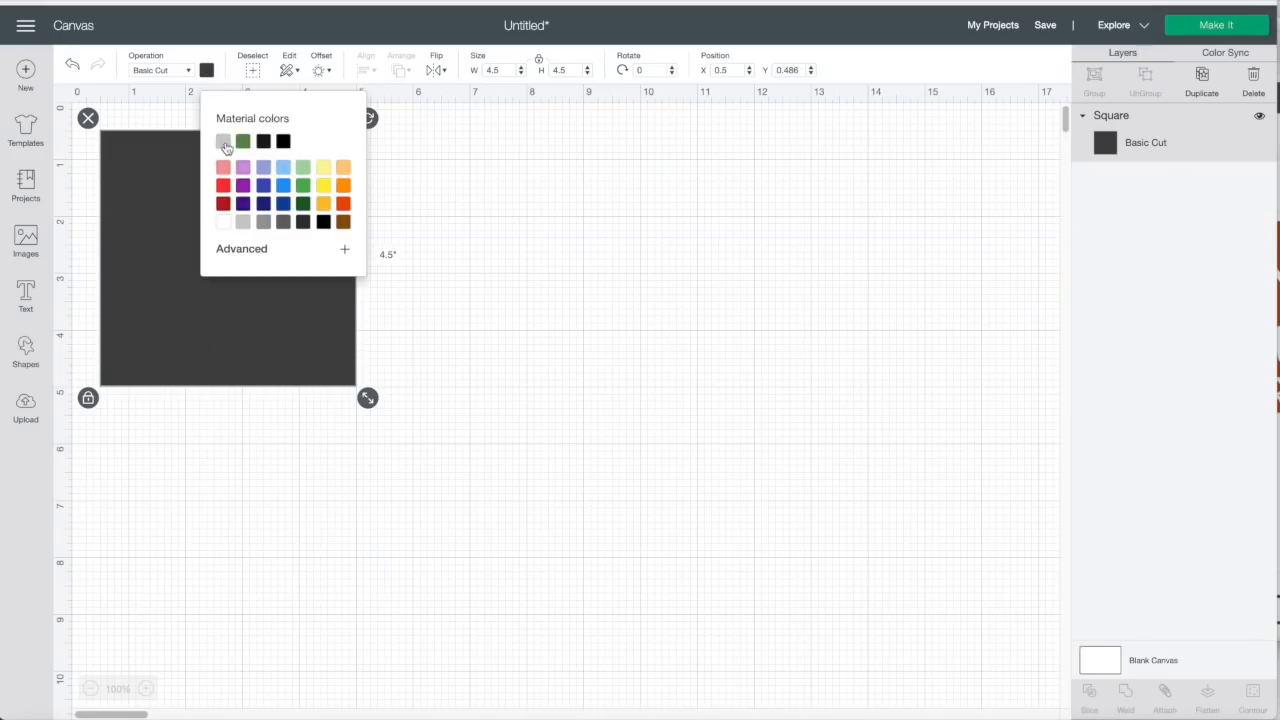
{"action": "left_click", "coordinate": [224, 142]}
{"action": "left_click", "coordinate": [372, 248]}
{"action": "left_click", "coordinate": [289, 246]}
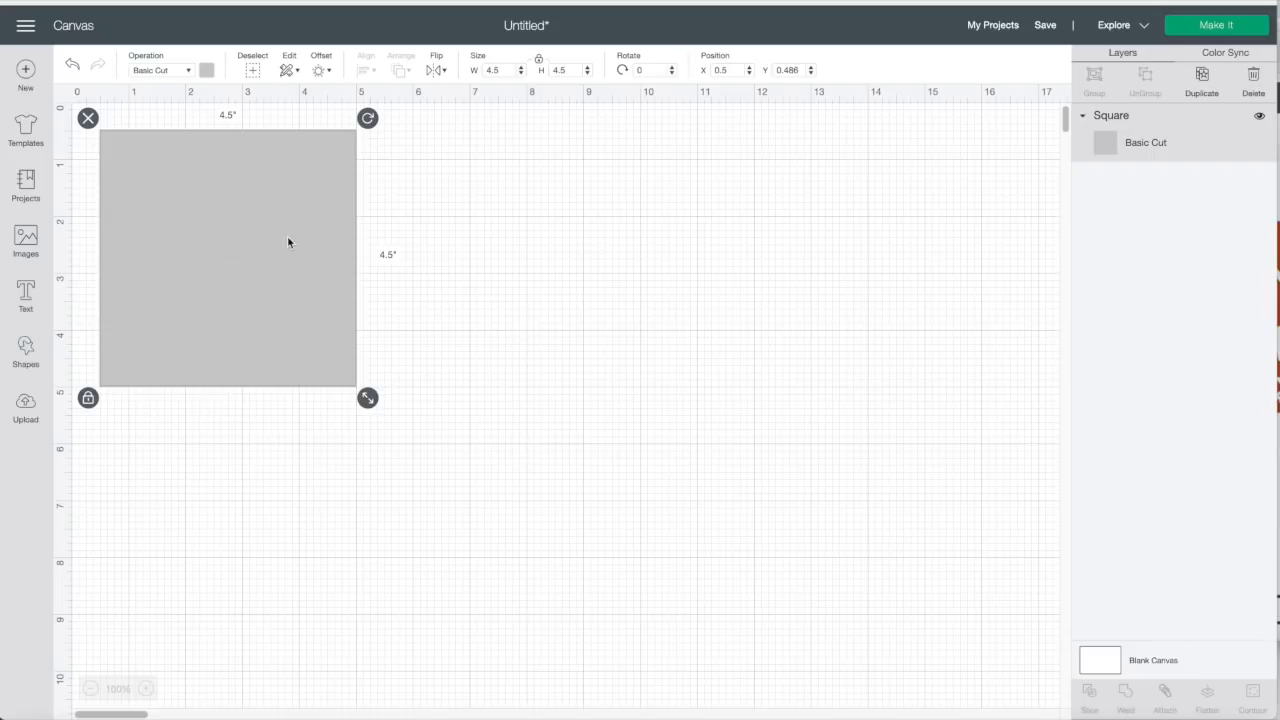
Step: Filter the image library to Cut Only designs and search it for "the girl runs on"
{"action": "left_click", "coordinate": [27, 238]}
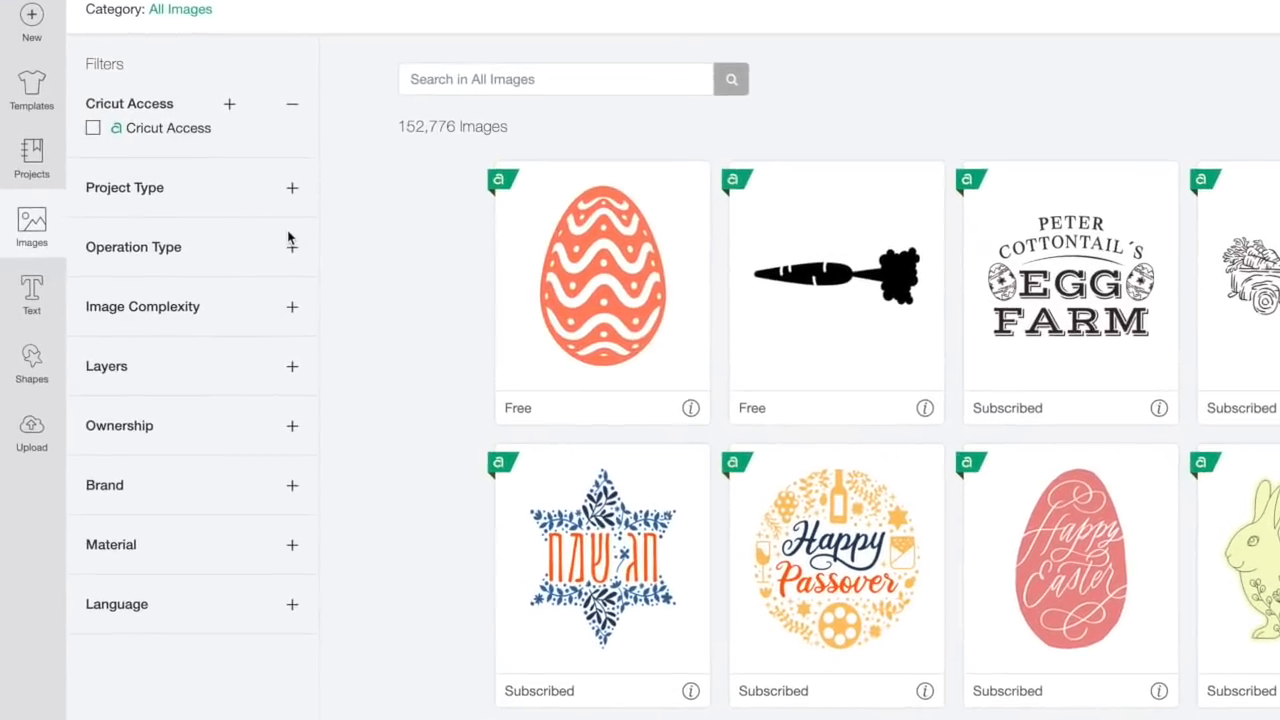
{"action": "left_click", "coordinate": [329, 243]}
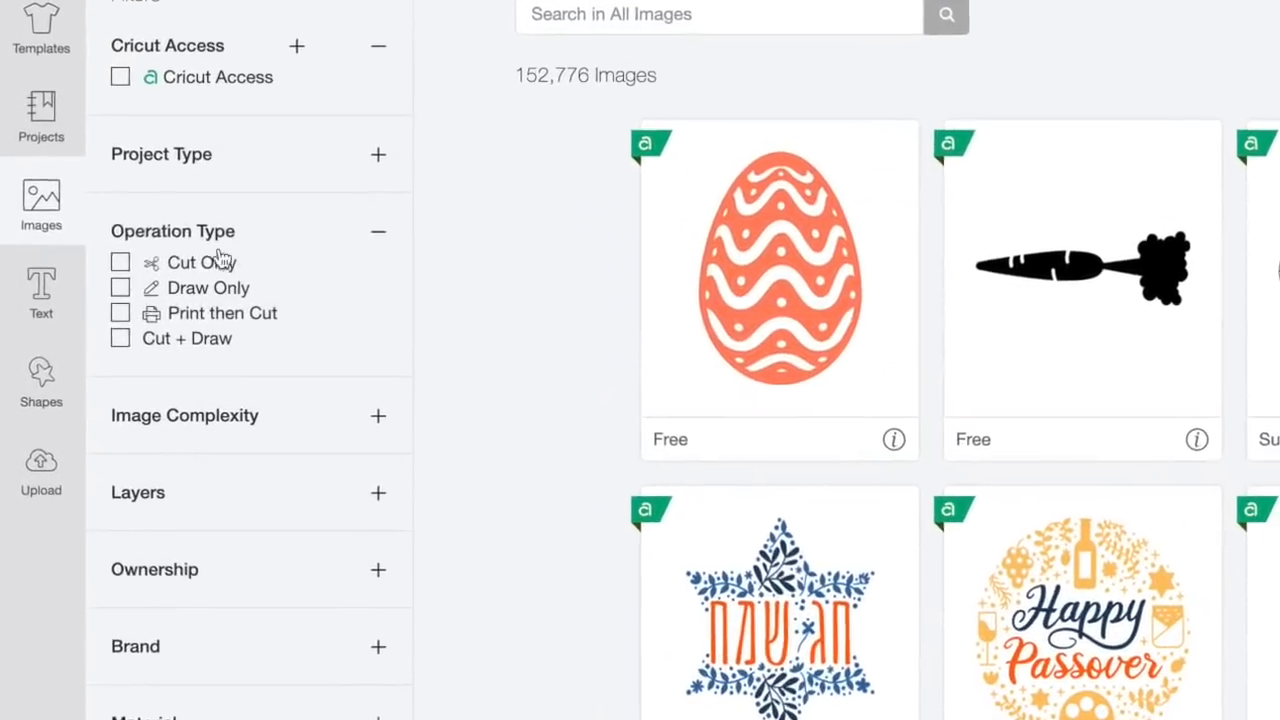
{"action": "left_click", "coordinate": [105, 268]}
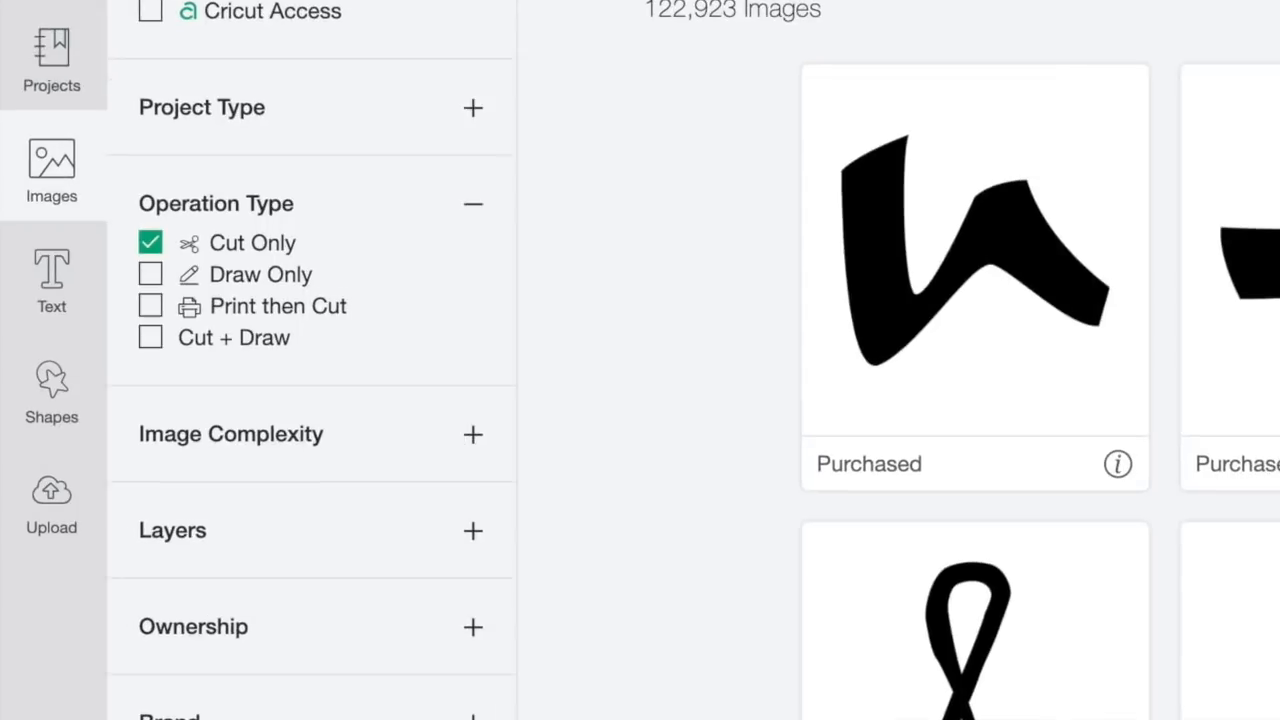
{"action": "left_click", "coordinate": [800, 6]}
{"action": "type", "text": "the gir"}
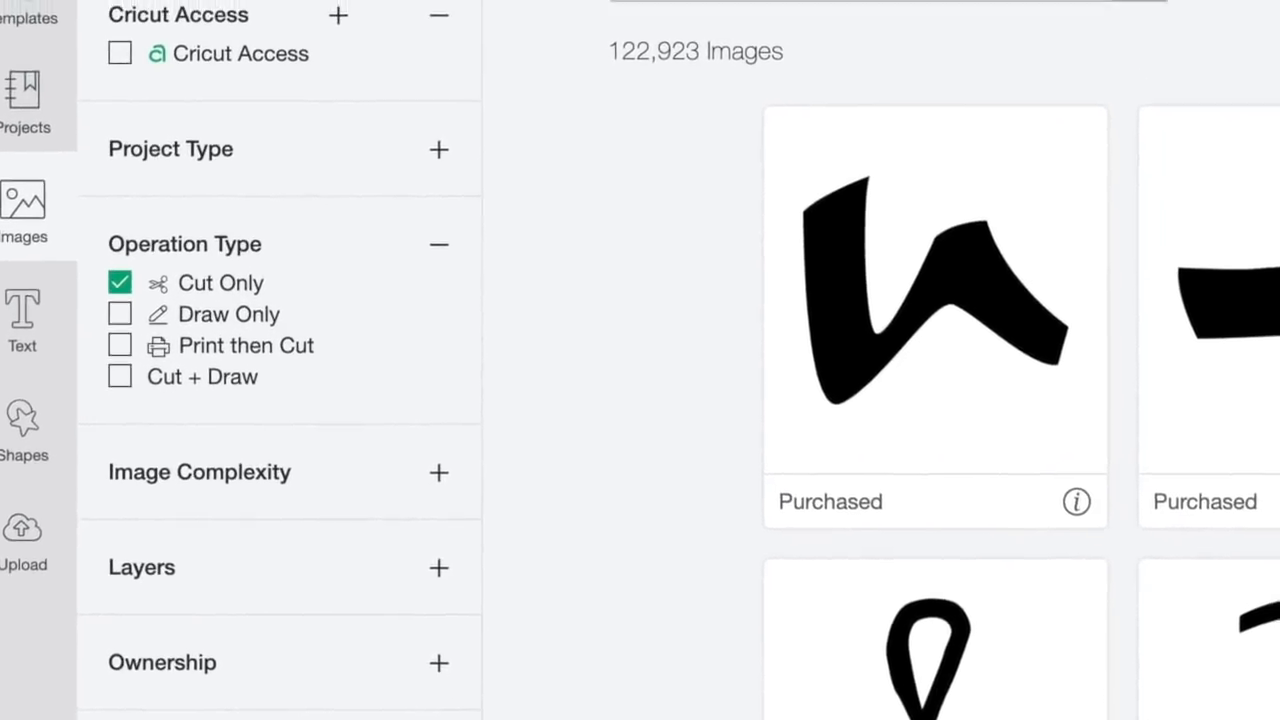
{"action": "type", "text": "l runs "}
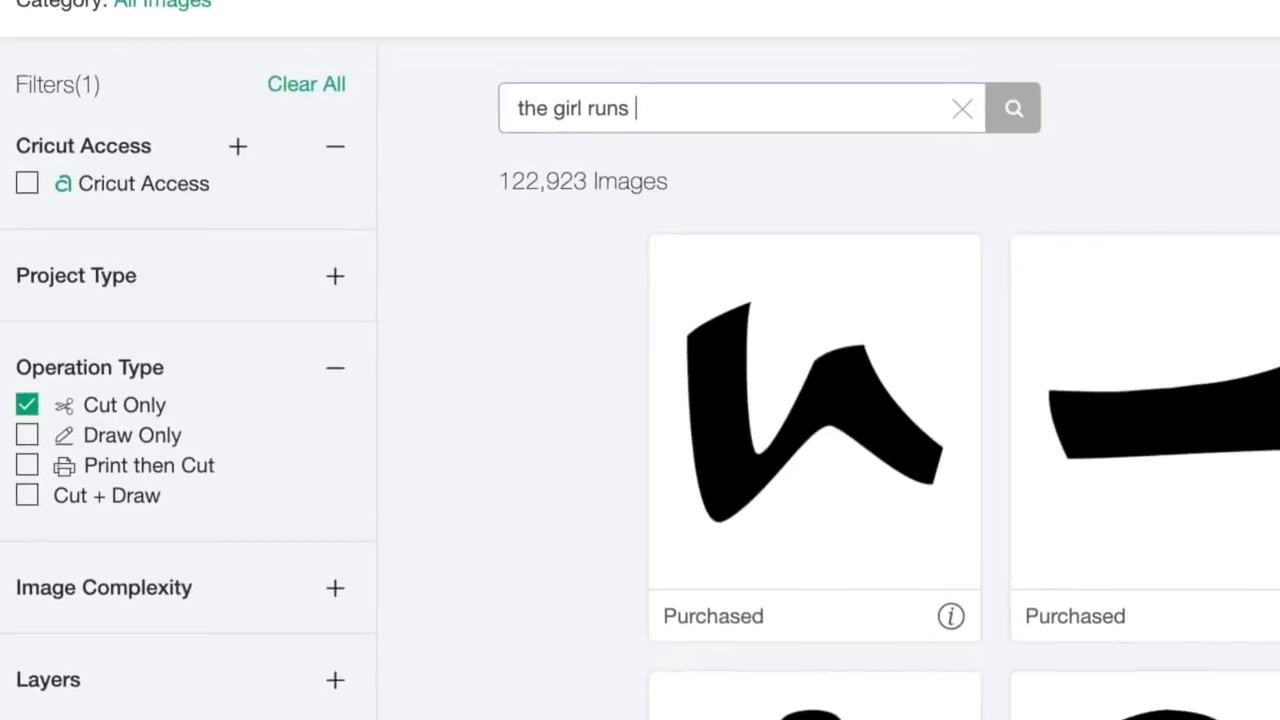
{"action": "type", "text": "on"}
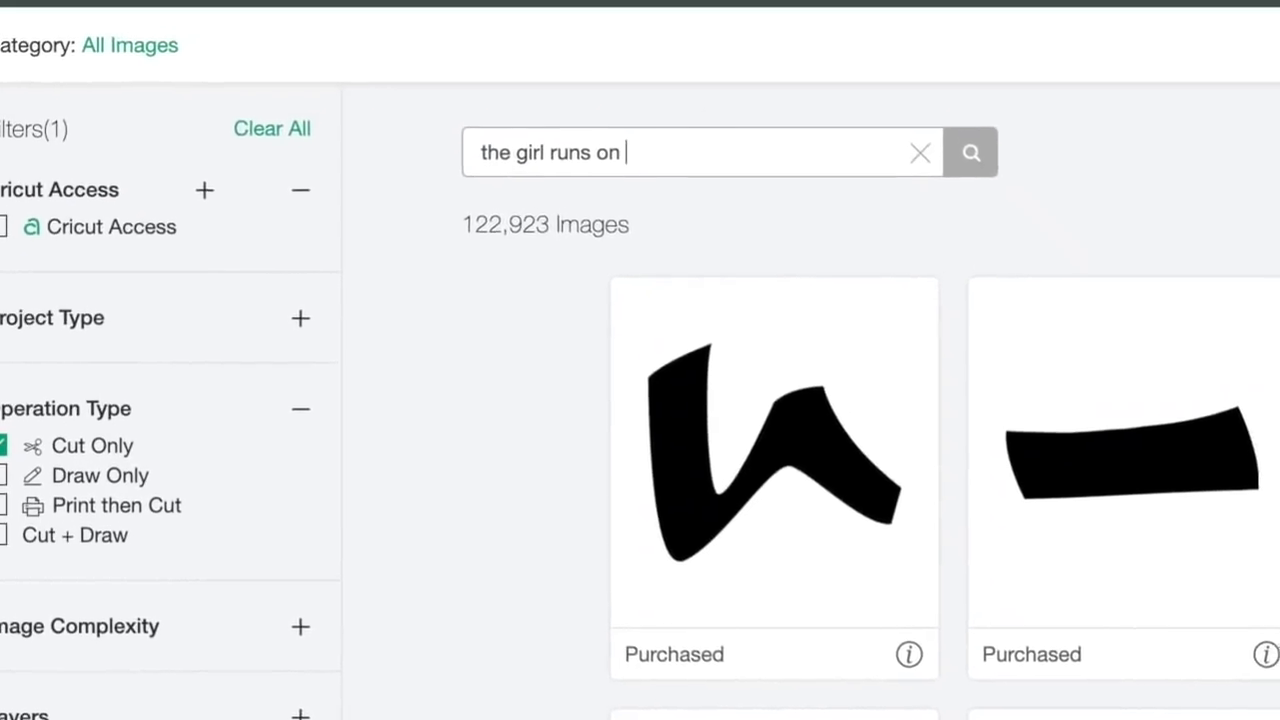
{"action": "left_click", "coordinate": [1013, 110]}
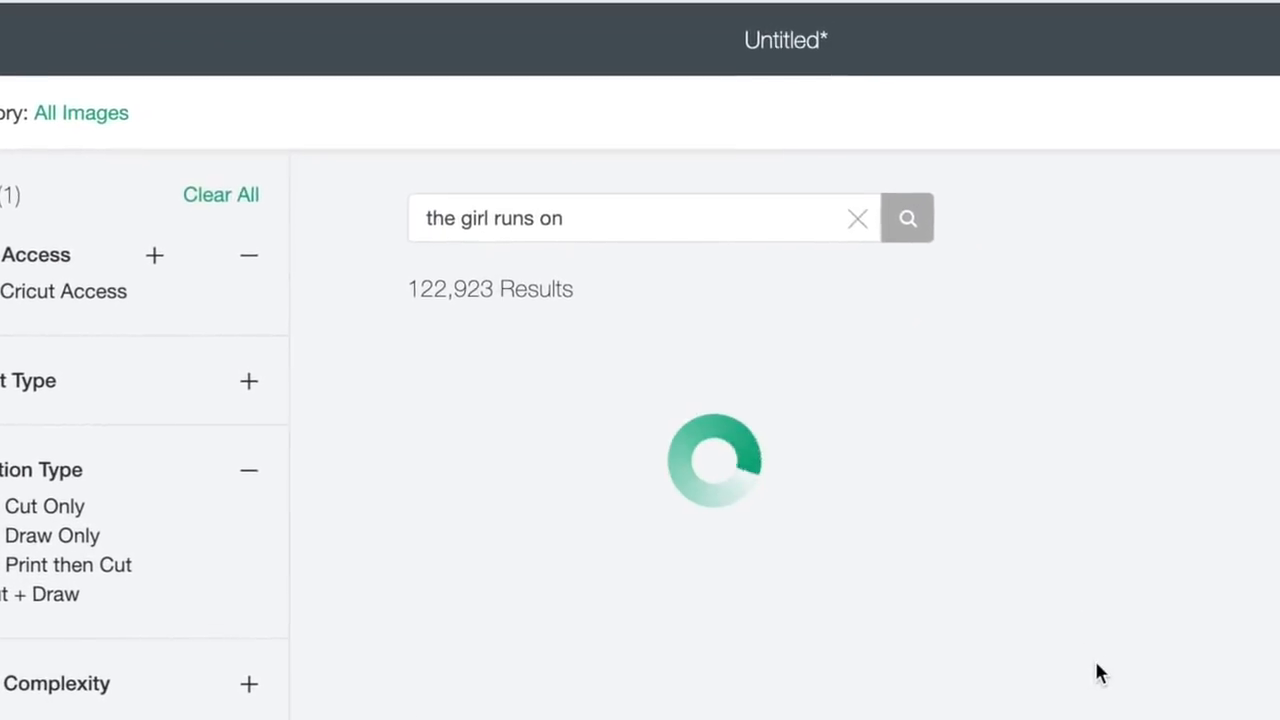
Step: Insert the "This Girl Runs On Caffeine & Sarcasm" image and place it beside the gray square as a reference
{"action": "scroll", "coordinate": [695, 371], "scroll_direction": "down", "scroll_amount": 6}
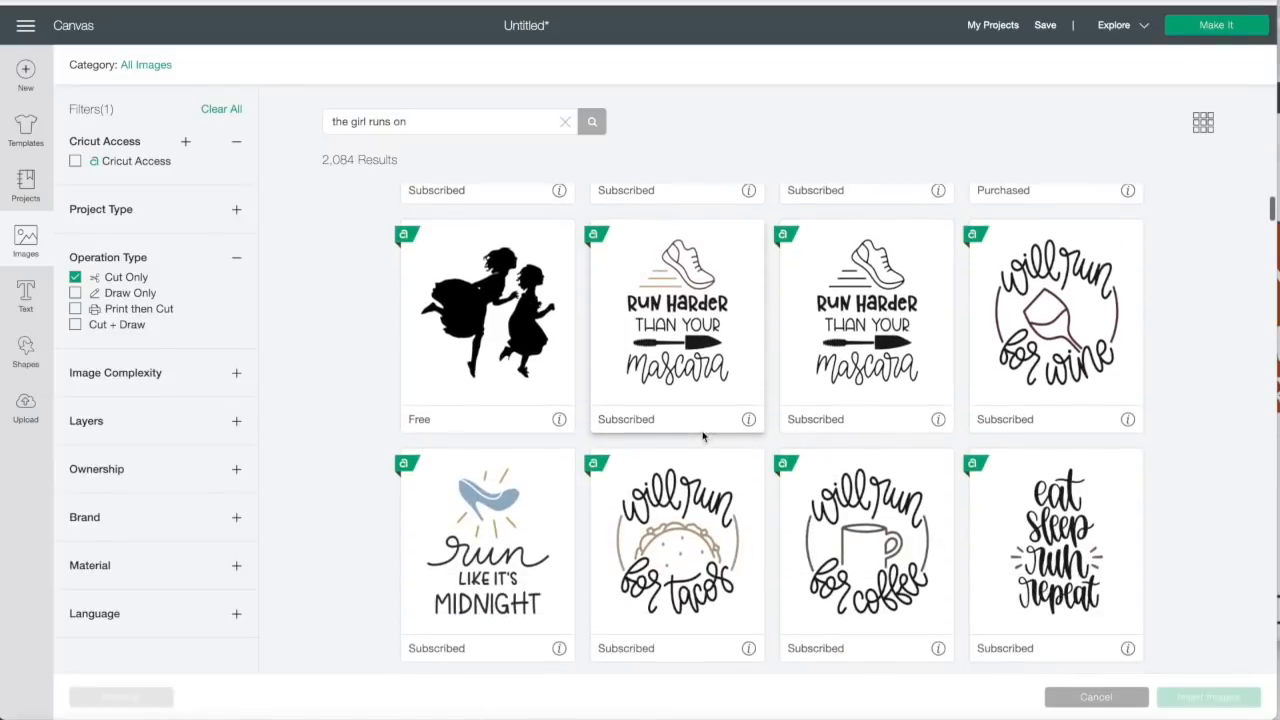
{"action": "scroll", "coordinate": [698, 490], "scroll_direction": "down", "scroll_amount": 6}
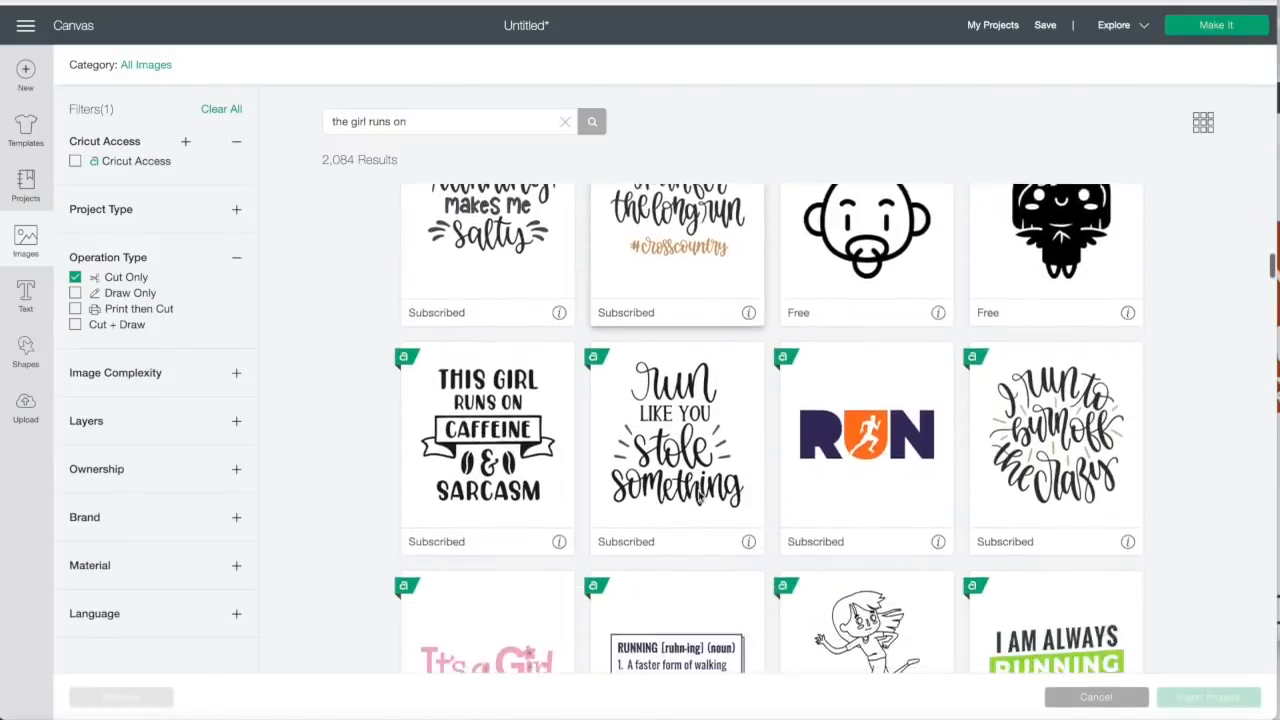
{"action": "left_click", "coordinate": [487, 300]}
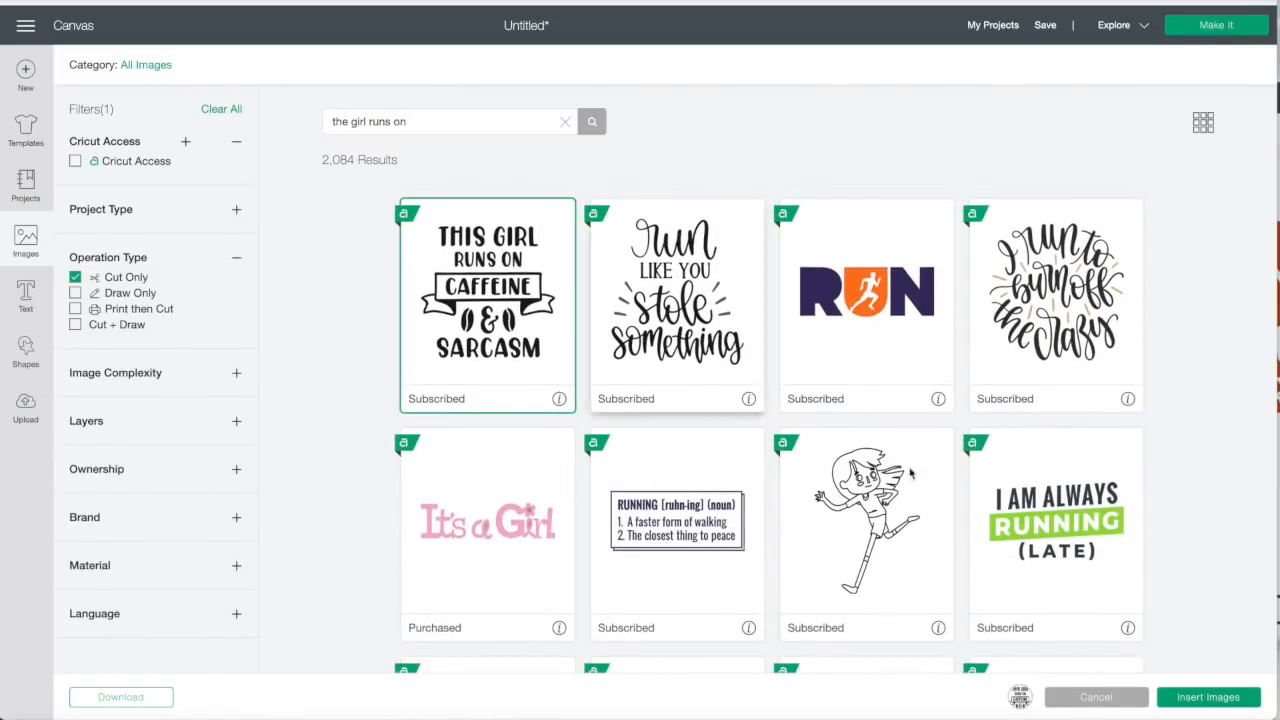
{"action": "left_click", "coordinate": [1189, 698]}
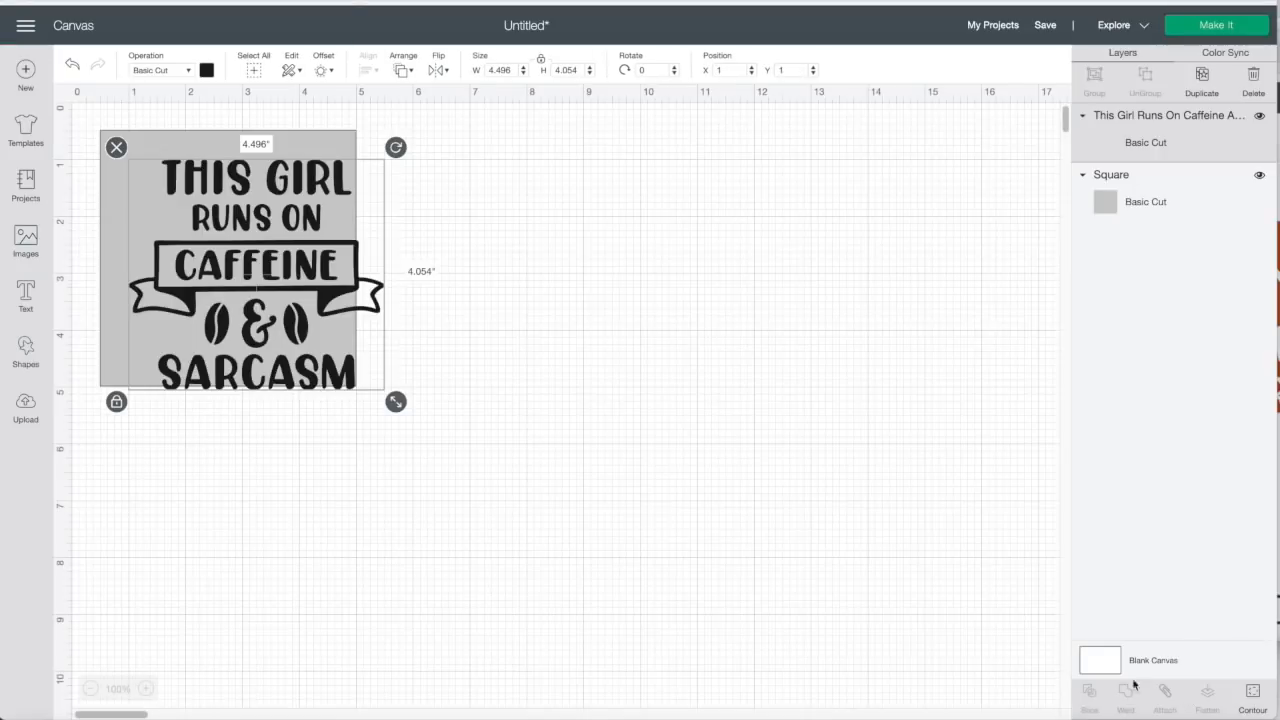
{"action": "left_click_drag", "start_coordinate": [232, 238], "coordinate": [605, 232]}
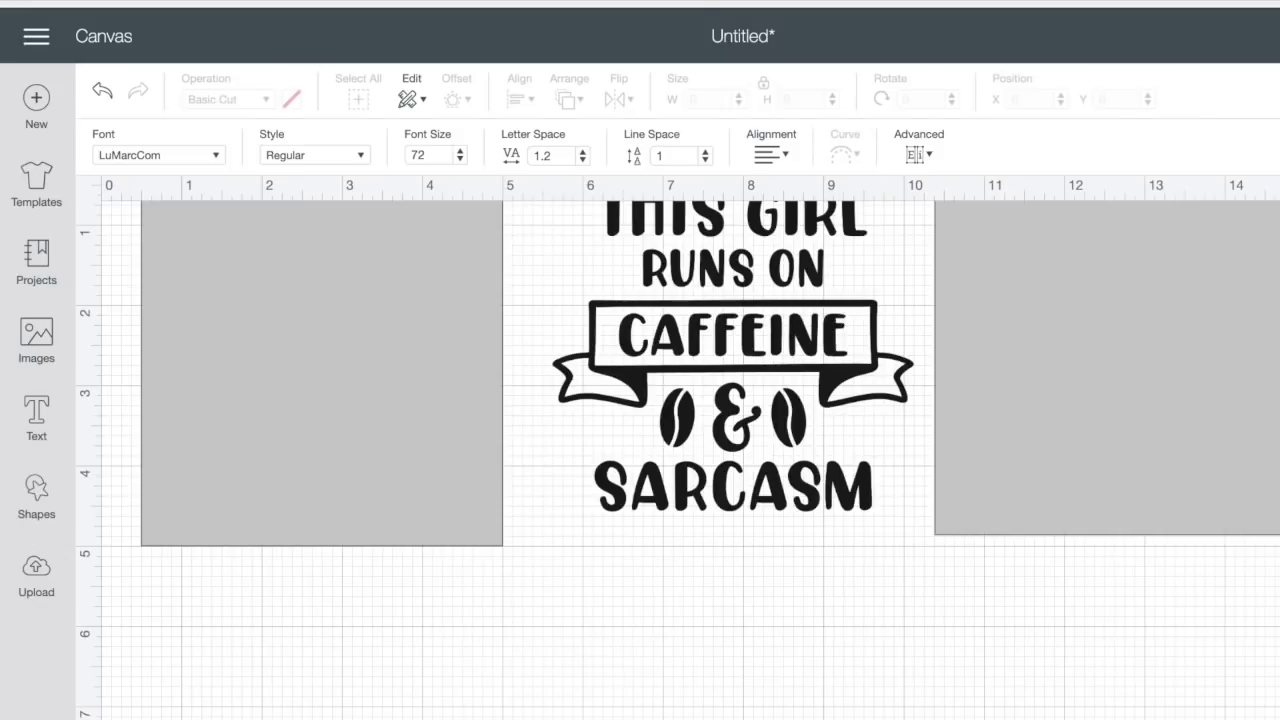
Step: Enter the text "THIS GIRL" in capitals over the first gray square
{"action": "type", "text": "The"}
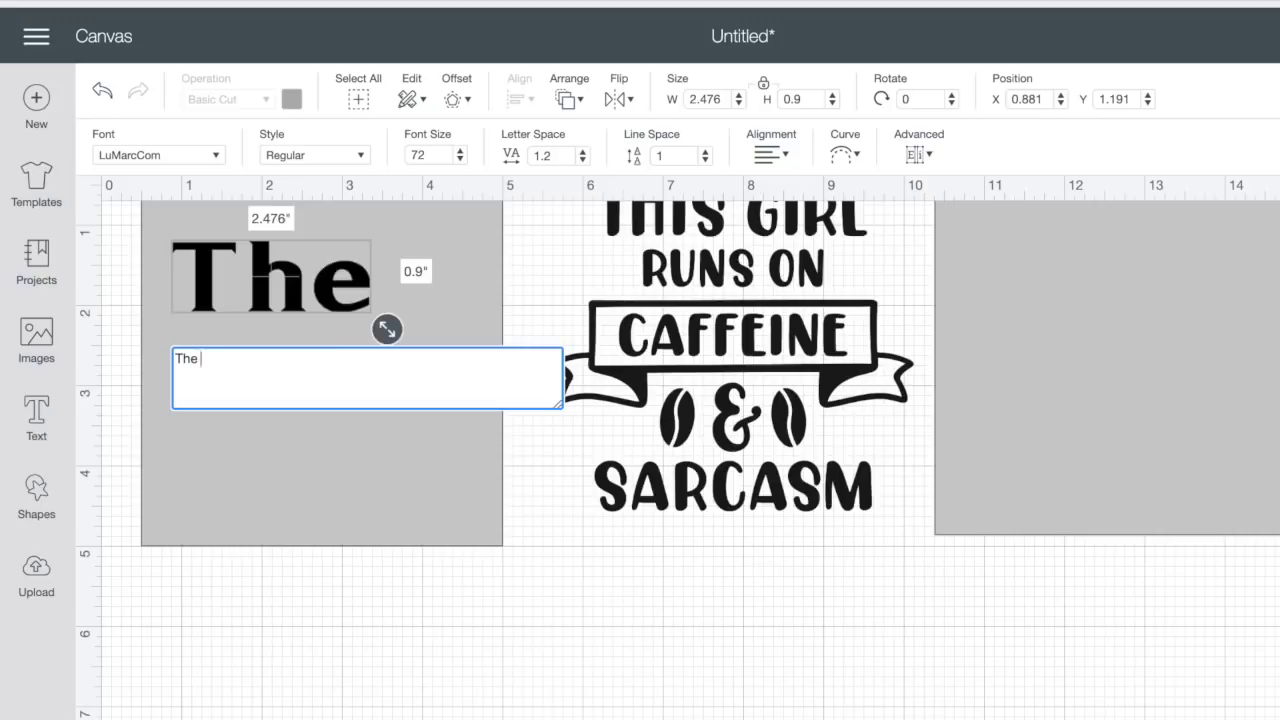
{"action": "key", "text": "BackSpace"}
{"action": "key", "text": "BackSpace"}
{"action": "key", "text": "BackSpace"}
{"action": "type", "text": "H"}
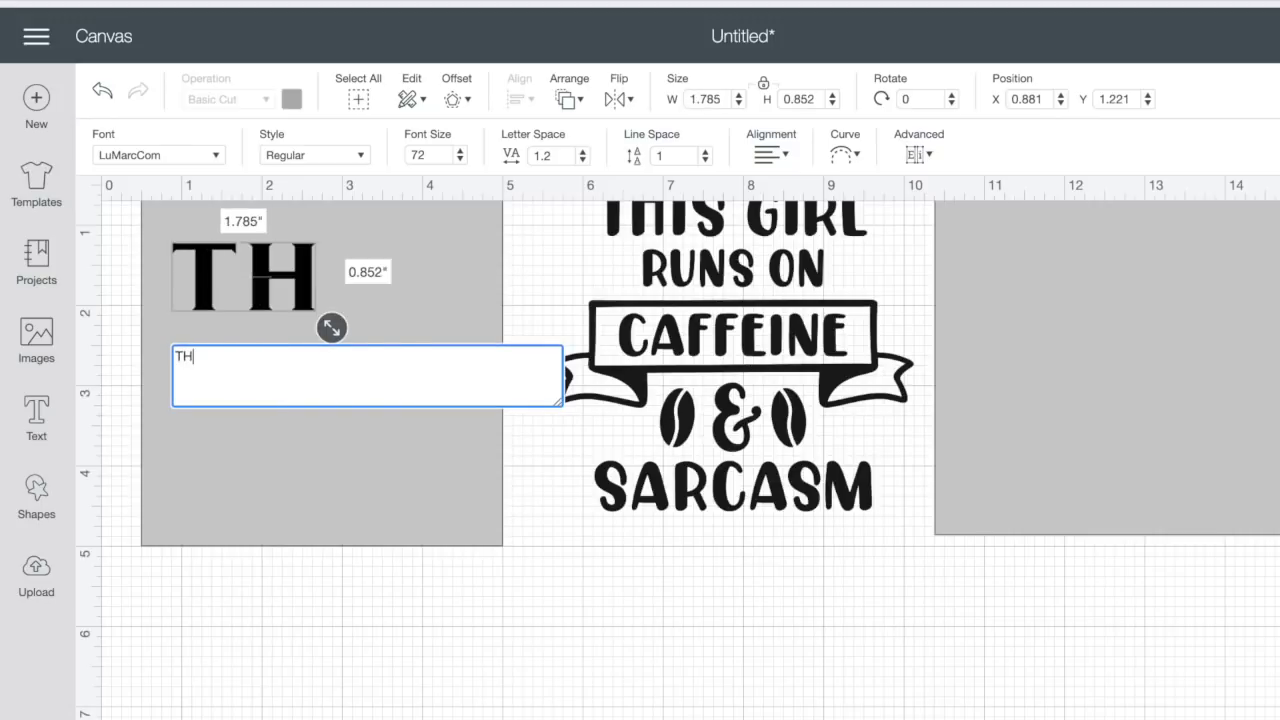
{"action": "type", "text": "IS GI"}
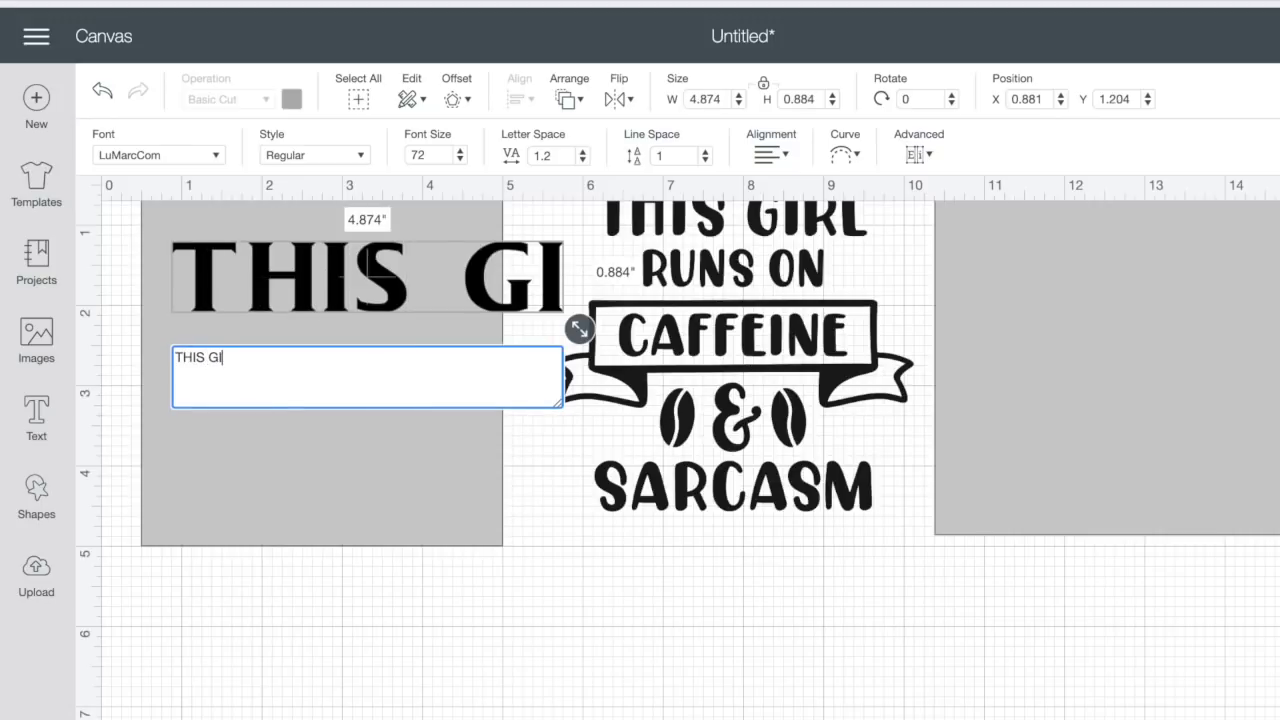
{"action": "type", "text": "RL"}
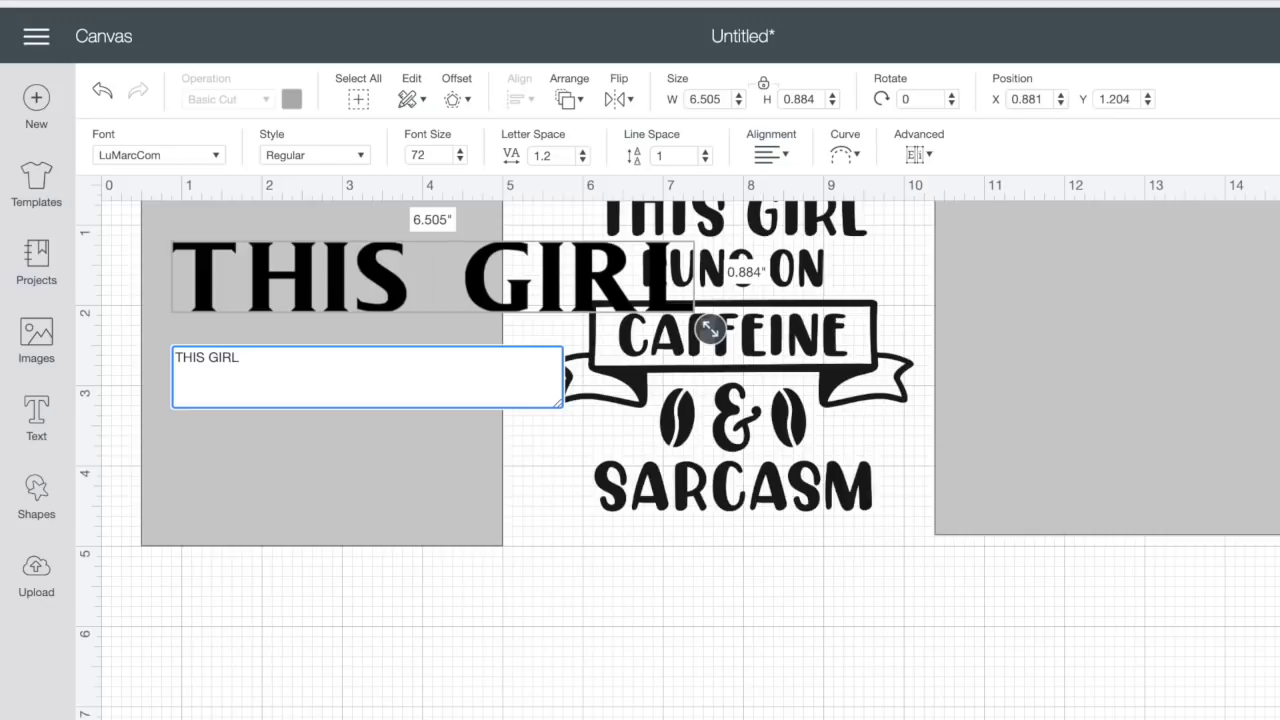
Step: Set the "THIS GIRL" text in the Four Seasons Home De... font and stretch it across the upper part of the gray square
{"action": "left_click", "coordinate": [215, 157]}
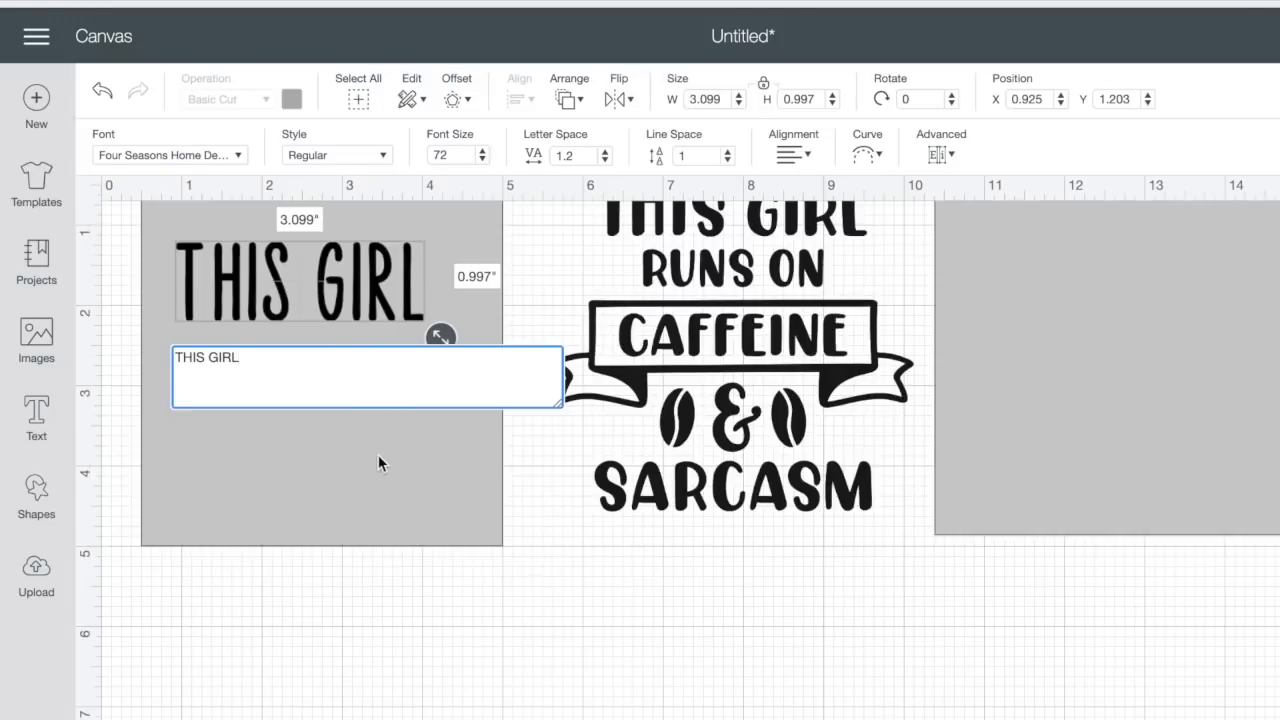
{"action": "left_click", "coordinate": [378, 430]}
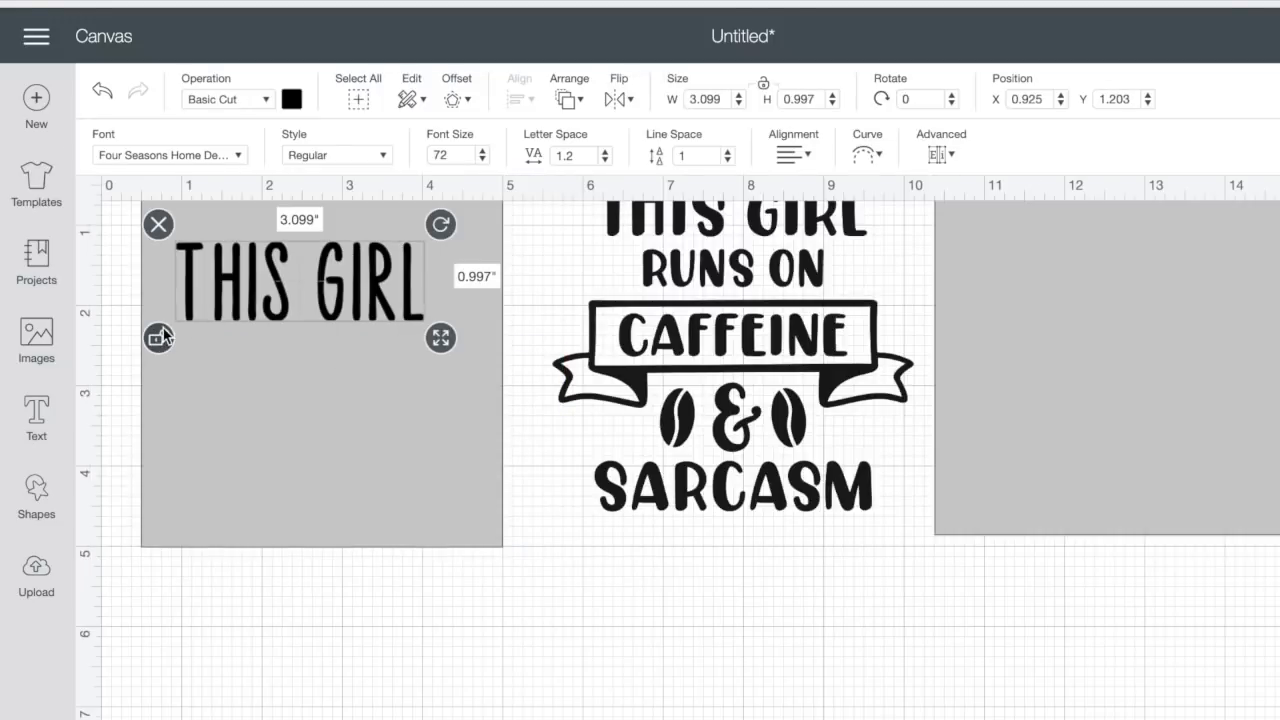
{"action": "left_click_drag", "start_coordinate": [366, 287], "coordinate": [375, 268]}
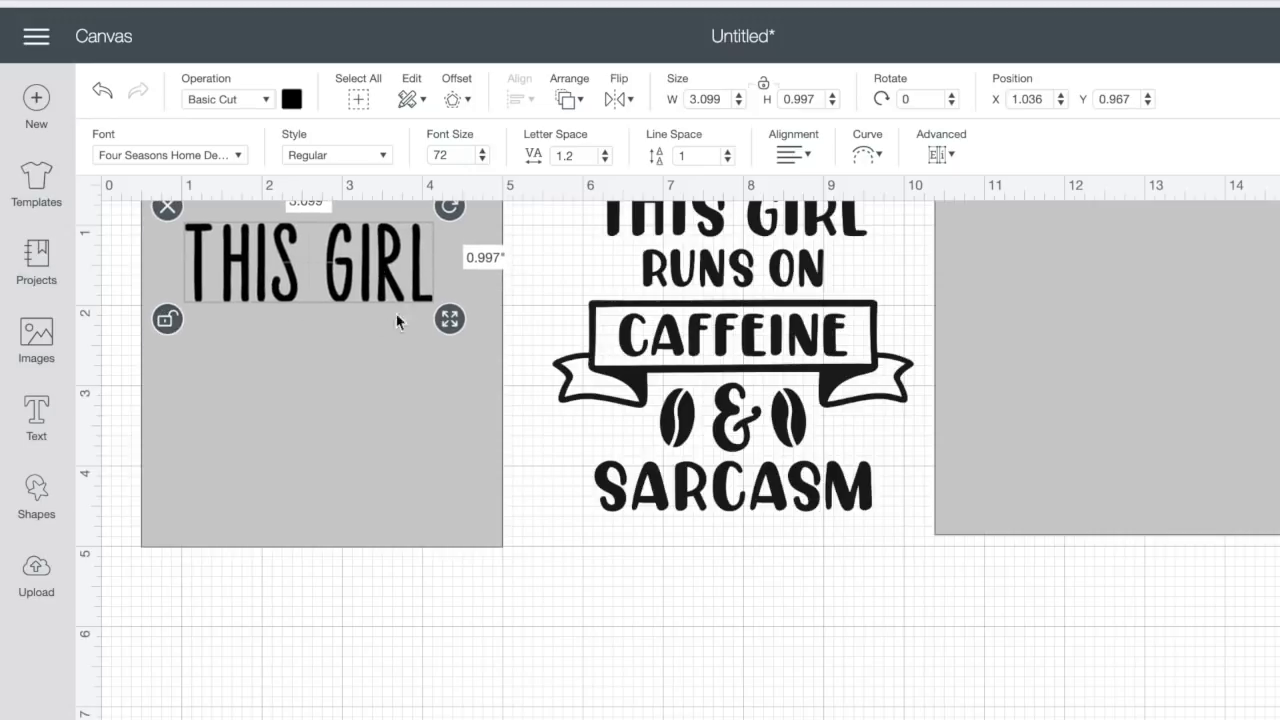
{"action": "left_click_drag", "start_coordinate": [449, 320], "coordinate": [489, 327]}
Step: Add the text "RUNS ON" and fit it in smaller letters beneath "THIS GIRL" on the gray square
{"action": "left_click", "coordinate": [36, 420]}
{"action": "type", "text": "RUNS"}
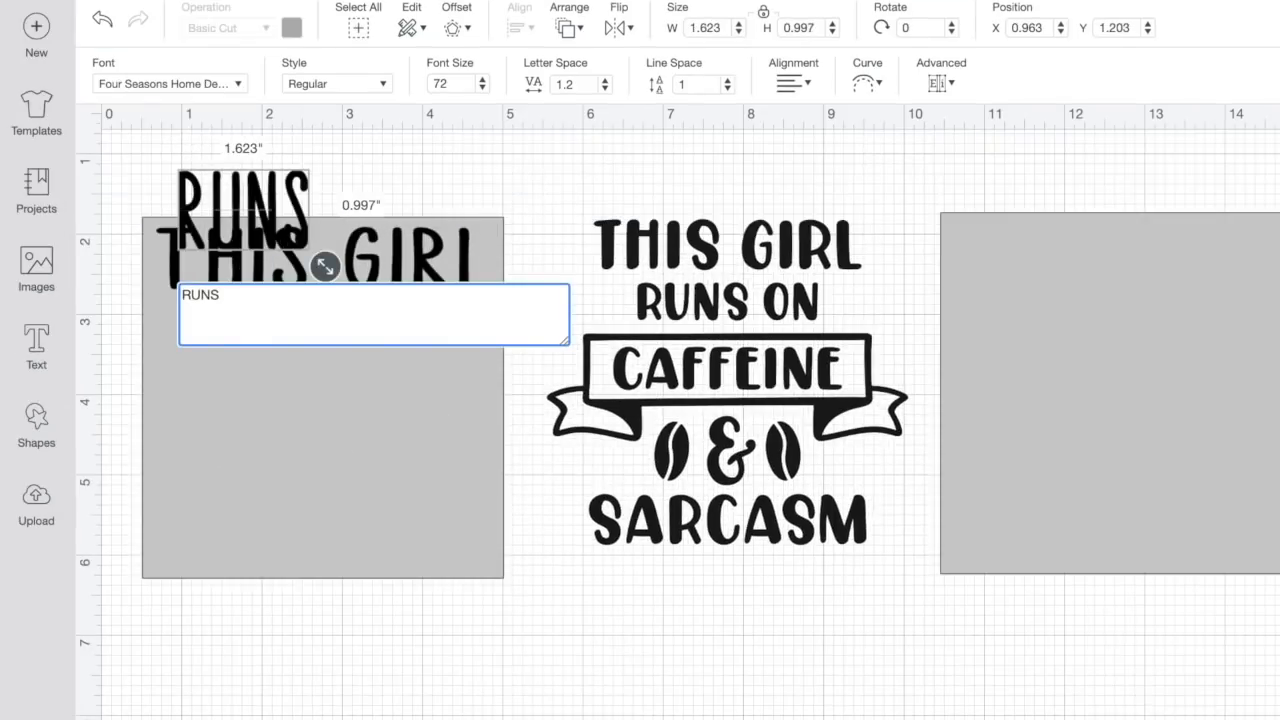
{"action": "type", "text": " ON"}
{"action": "left_click_drag", "start_coordinate": [423, 260], "coordinate": [380, 318]}
Step: Add the text "DIET COKE" and place it below "RUNS ON" on the gray square
{"action": "left_click", "coordinate": [36, 340]}
{"action": "type", "text": "DIET"}
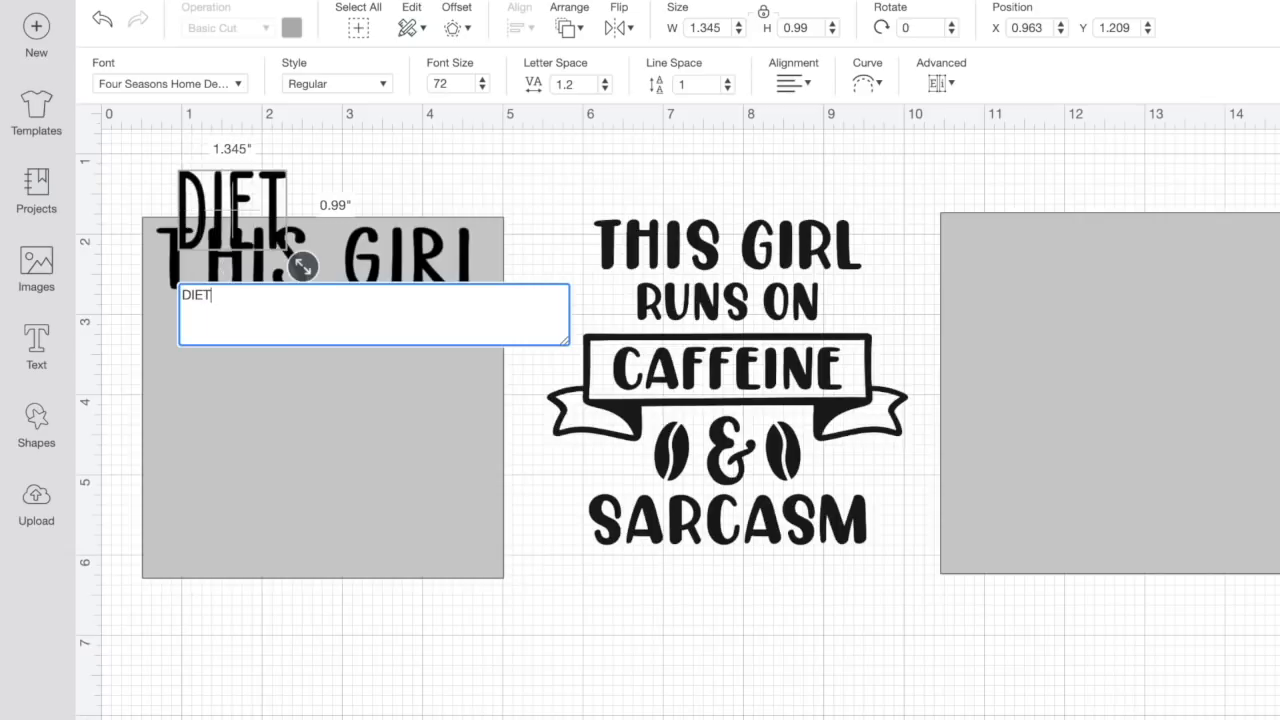
{"action": "type", "text": " COKE"}
{"action": "left_click_drag", "start_coordinate": [367, 222], "coordinate": [372, 412]}
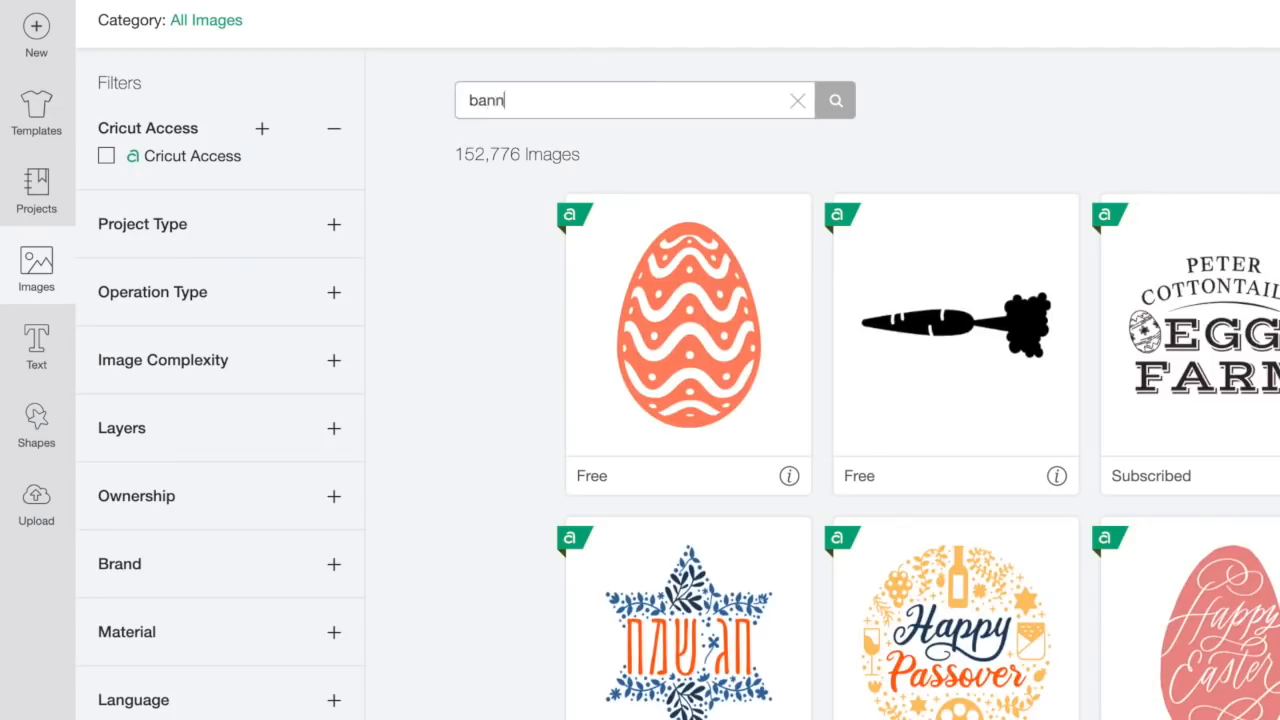
Step: Search the image library for "banner" and insert the outlined, slightly arched ribbon banner
{"action": "key", "text": "Return"}
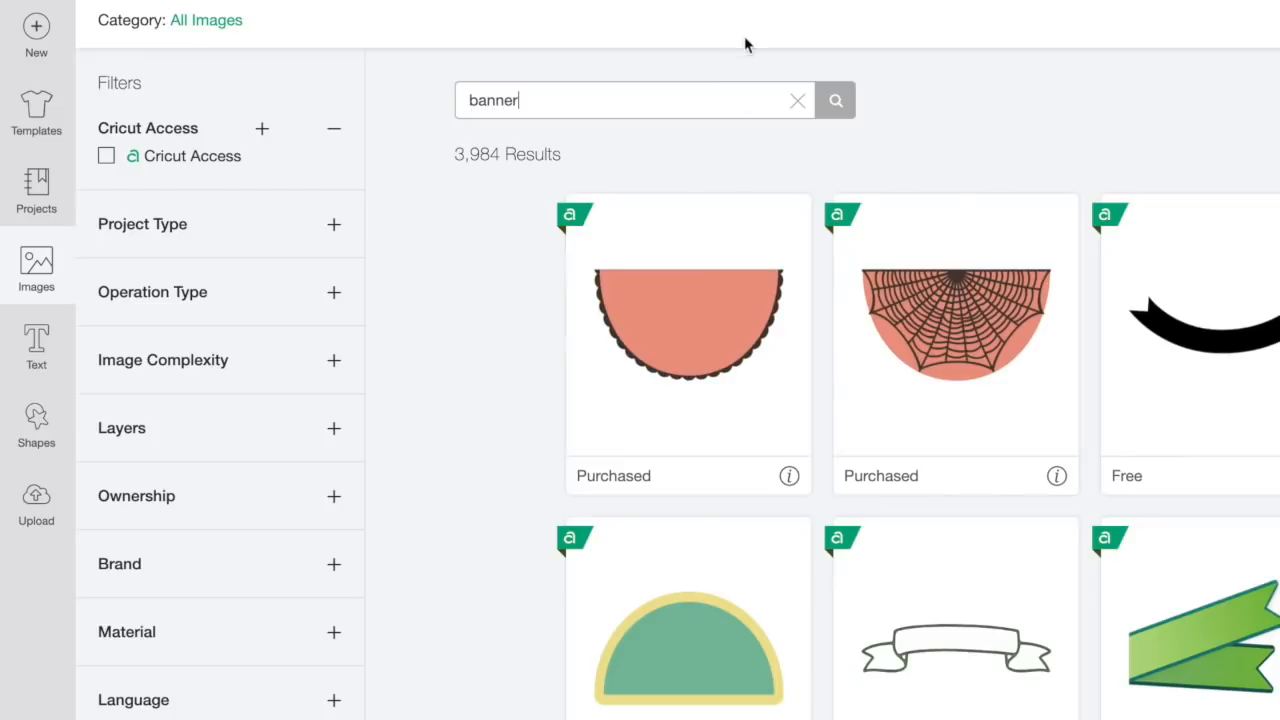
{"action": "left_click", "coordinate": [938, 642]}
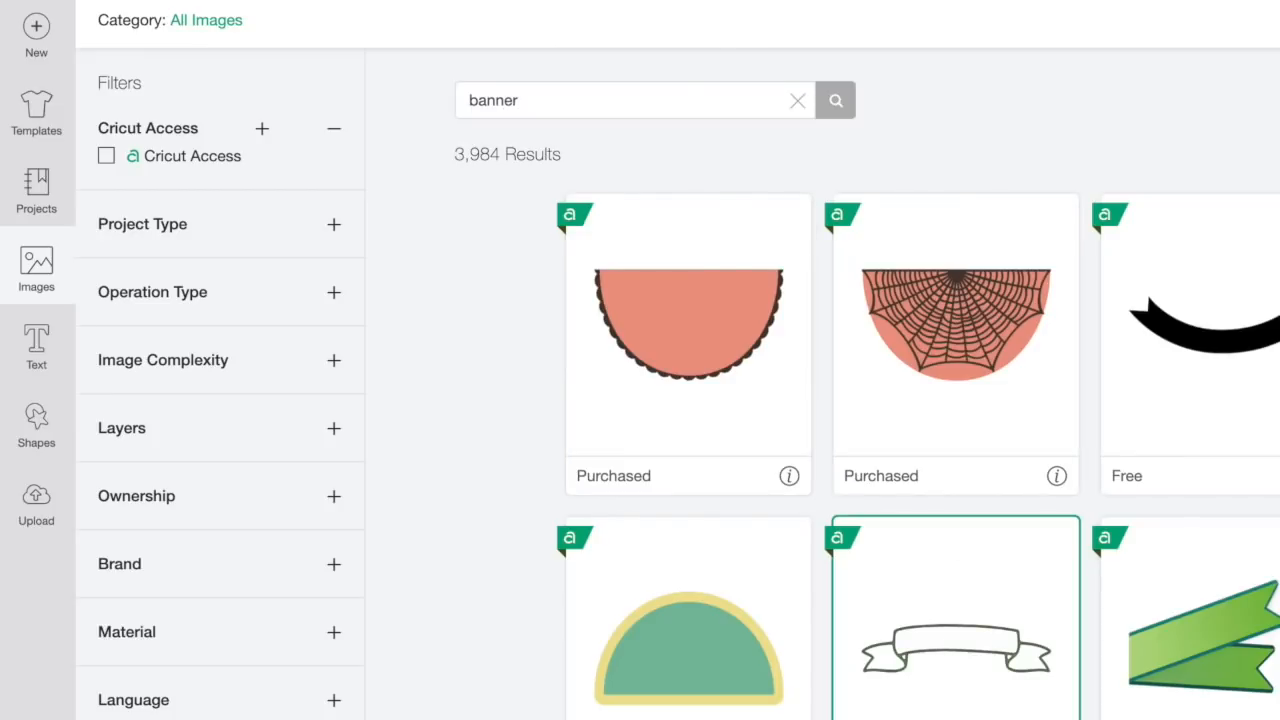
{"action": "left_click", "coordinate": [1270, 710]}
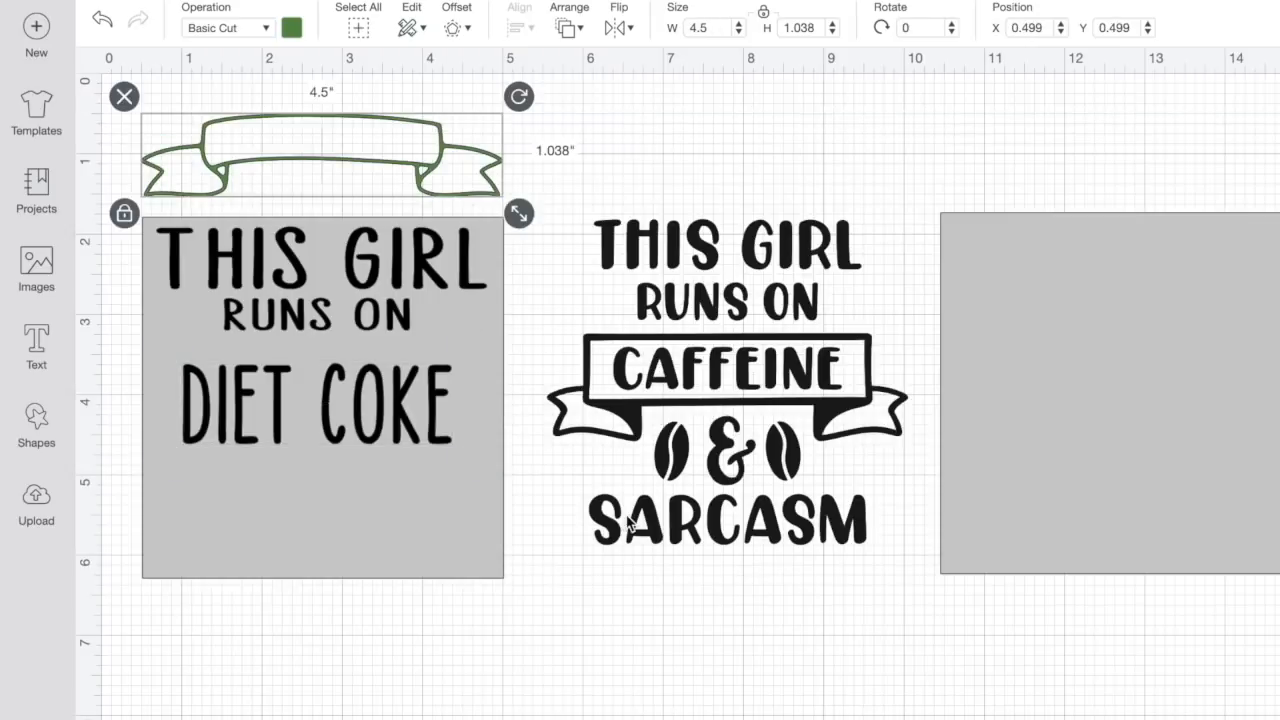
Step: Fit the ribbon banner below "RUNS ON" and size the "DIET COKE" text to about 2.47 by 0.5 inches inside it
{"action": "left_click_drag", "start_coordinate": [343, 148], "coordinate": [334, 386]}
{"action": "left_click_drag", "start_coordinate": [508, 449], "coordinate": [487, 502]}
{"action": "left_click_drag", "start_coordinate": [420, 434], "coordinate": [429, 420]}
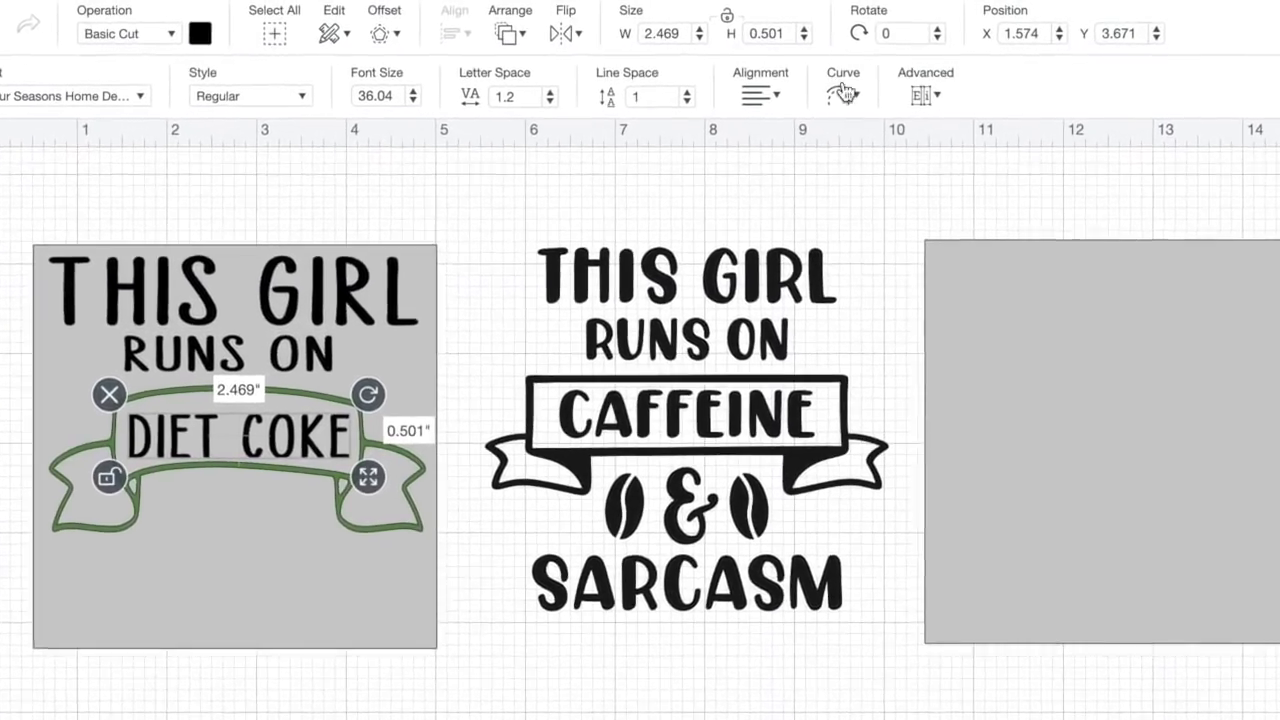
Step: Curve the "DIET COKE" text to follow the banner's arch, using a diameter of about 33.192
{"action": "left_click", "coordinate": [860, 94]}
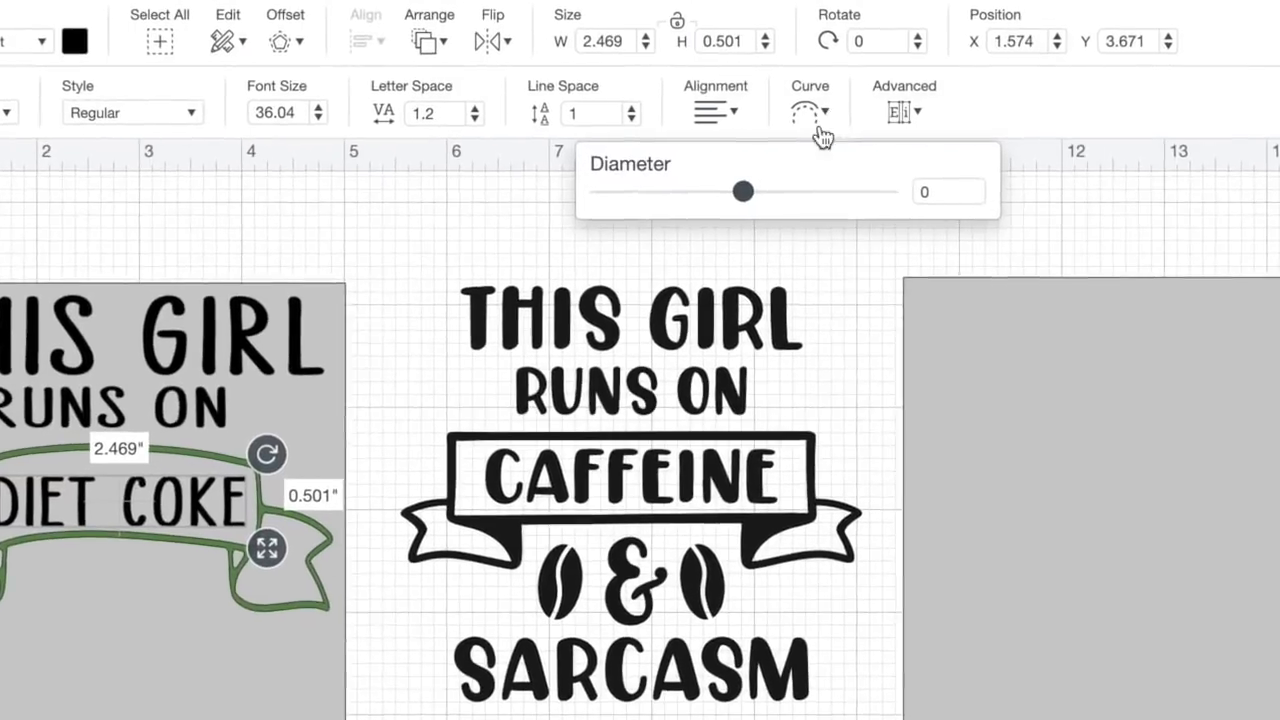
{"action": "left_click_drag", "start_coordinate": [754, 183], "coordinate": [741, 215]}
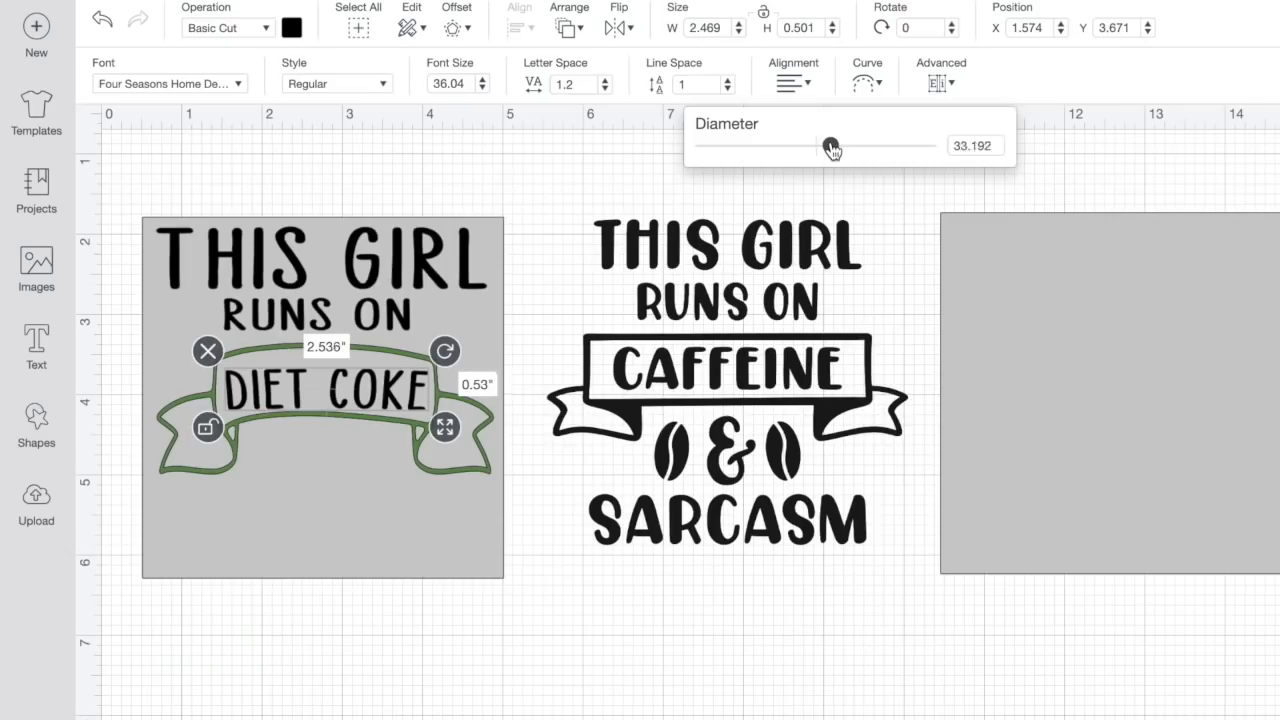
Step: Tighten the curve of "DIET COKE" to match the banner's arch, and add an "&" about 0.7 by 0.6 inches centred below it
{"action": "left_click_drag", "start_coordinate": [858, 150], "coordinate": [799, 148]}
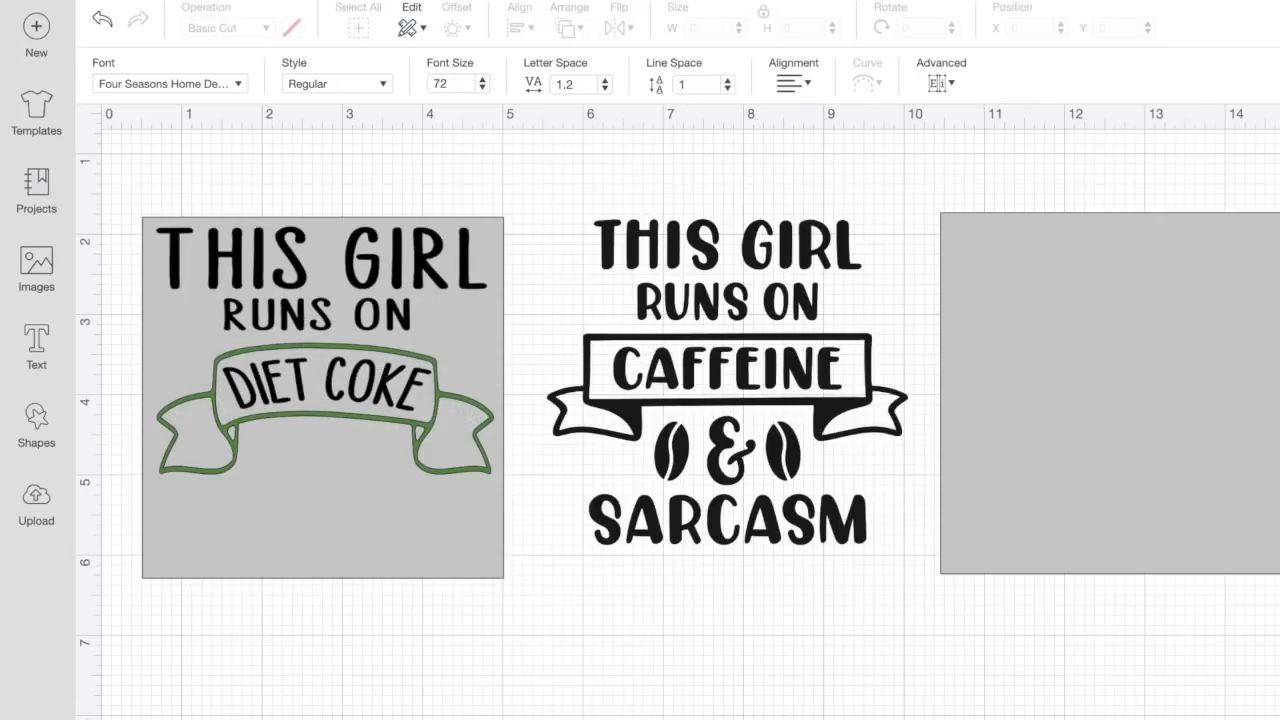
{"action": "type", "text": "&"}
{"action": "left_click_drag", "start_coordinate": [200, 217], "coordinate": [334, 456]}
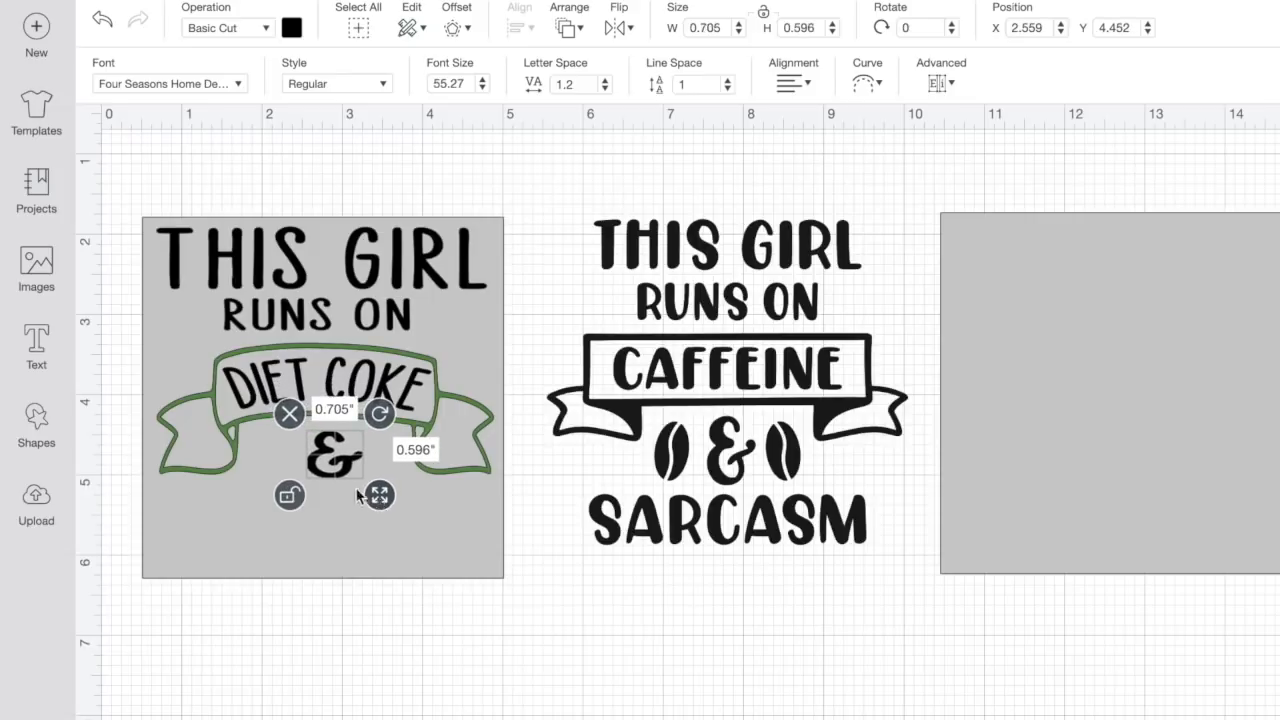
Step: Add the text "CRAFTING", size it to about 3.28 by 0.71 inches and place it below the "&" on the gray square
{"action": "left_click", "coordinate": [36, 345]}
{"action": "type", "text": "CRAFTIN"}
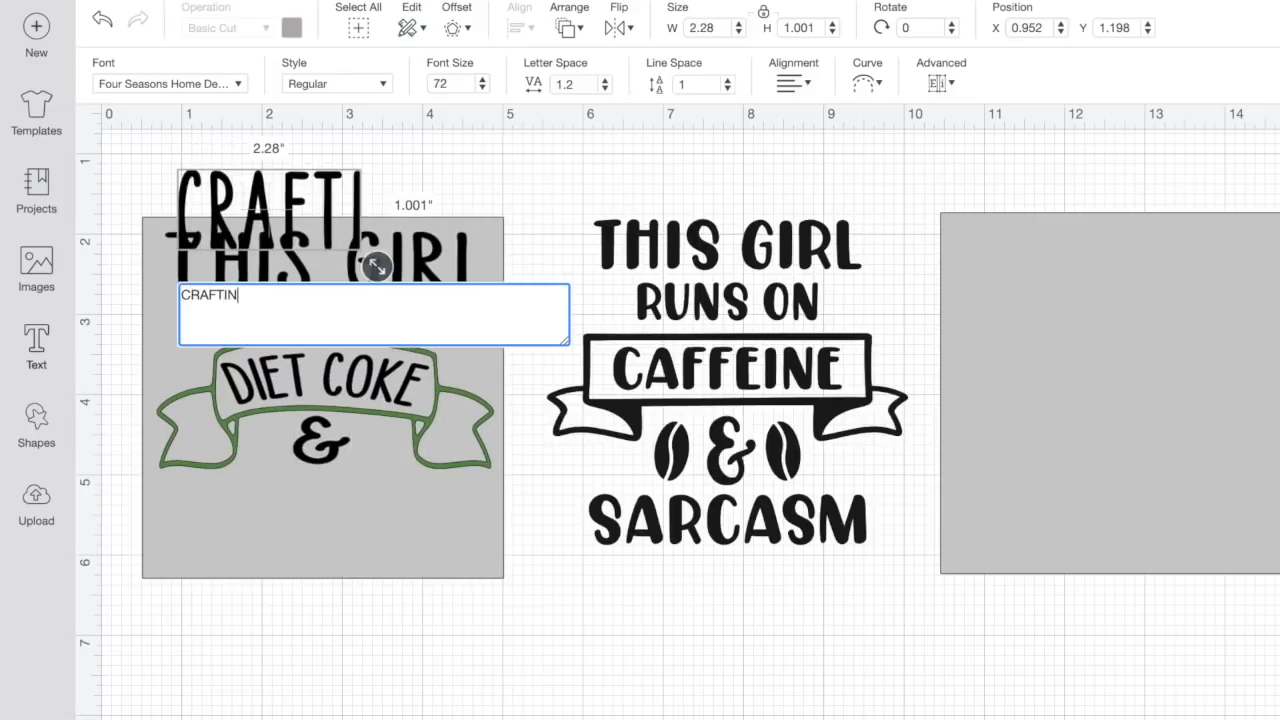
{"action": "type", "text": "G"}
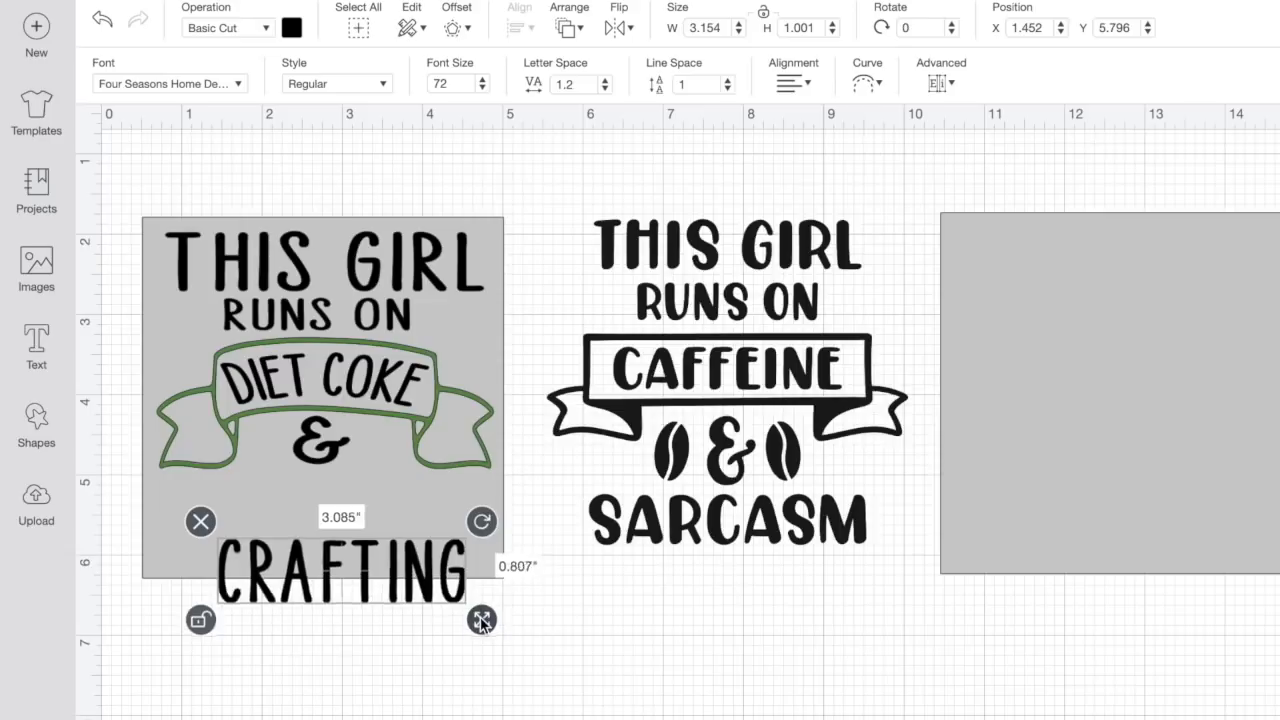
{"action": "left_click_drag", "start_coordinate": [477, 607], "coordinate": [481, 613]}
{"action": "left_click_drag", "start_coordinate": [428, 590], "coordinate": [405, 530]}
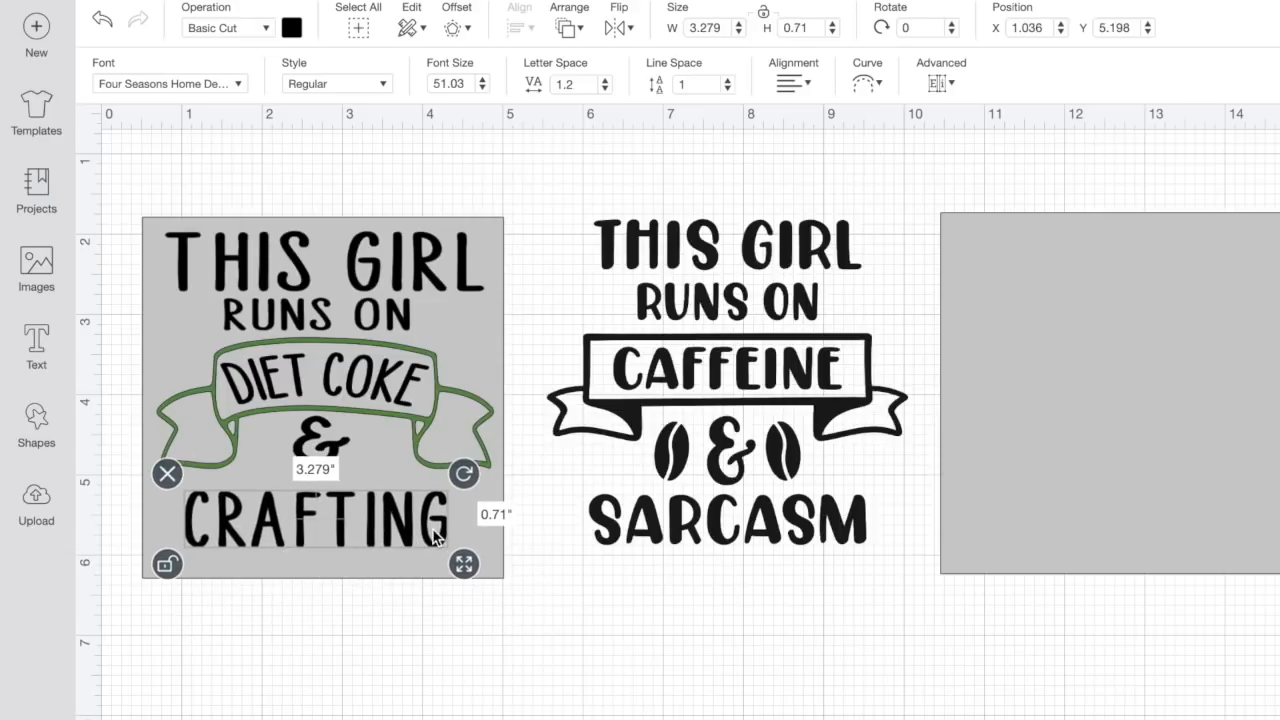
{"action": "left_click_drag", "start_coordinate": [433, 528], "coordinate": [433, 534]}
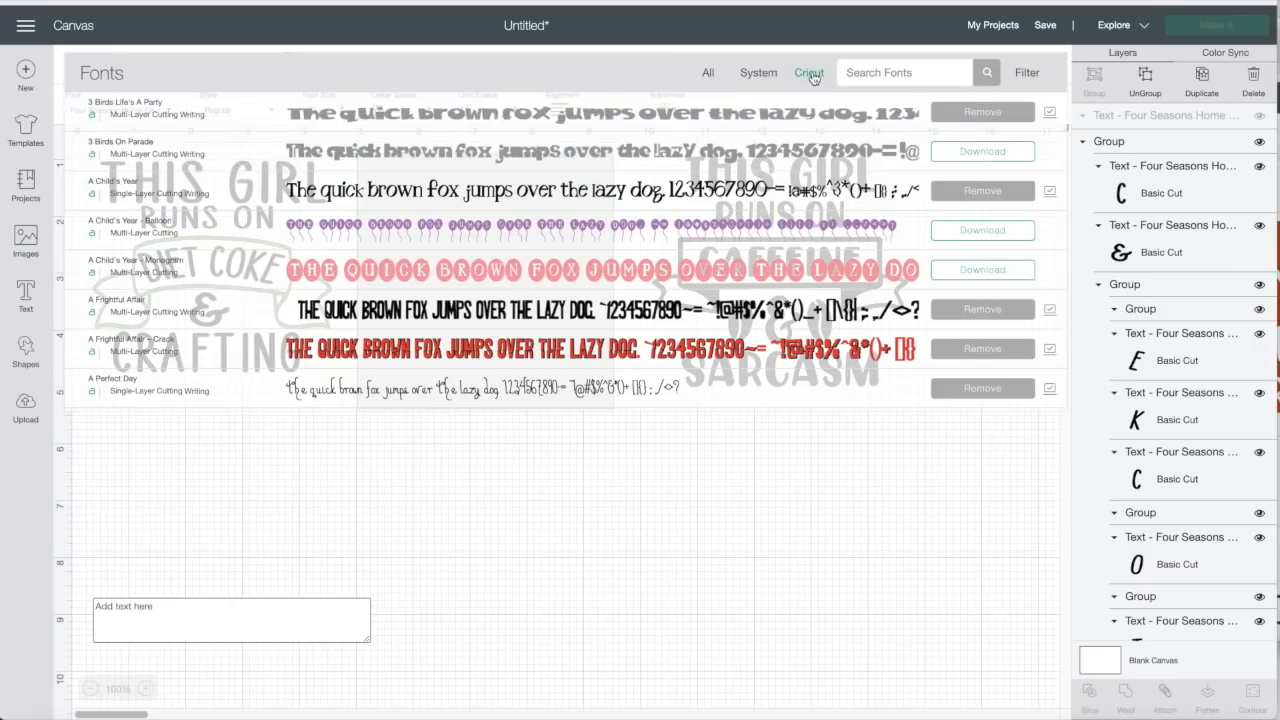
Step: Browse the Cricut fonts and add the text "caffeine" in the Babette font
{"action": "scroll", "coordinate": [617, 192], "scroll_direction": "down", "scroll_amount": 3}
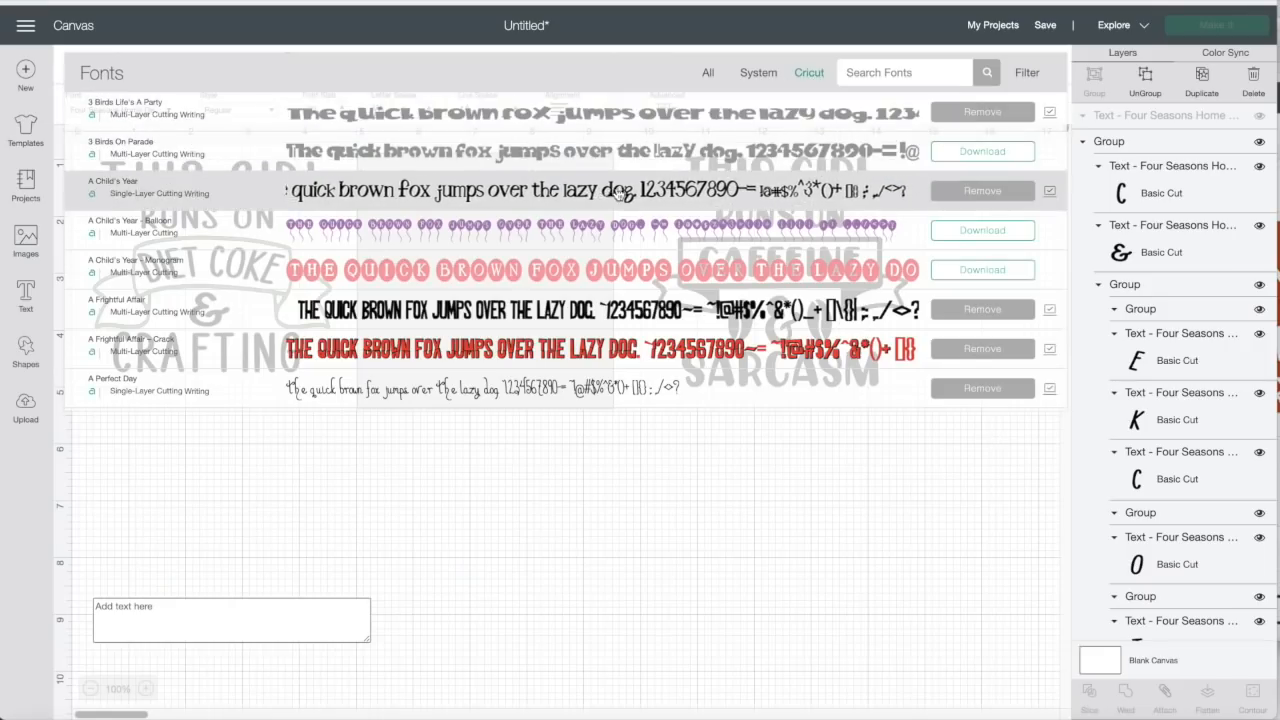
{"action": "scroll", "coordinate": [617, 192], "scroll_direction": "down", "scroll_amount": 8}
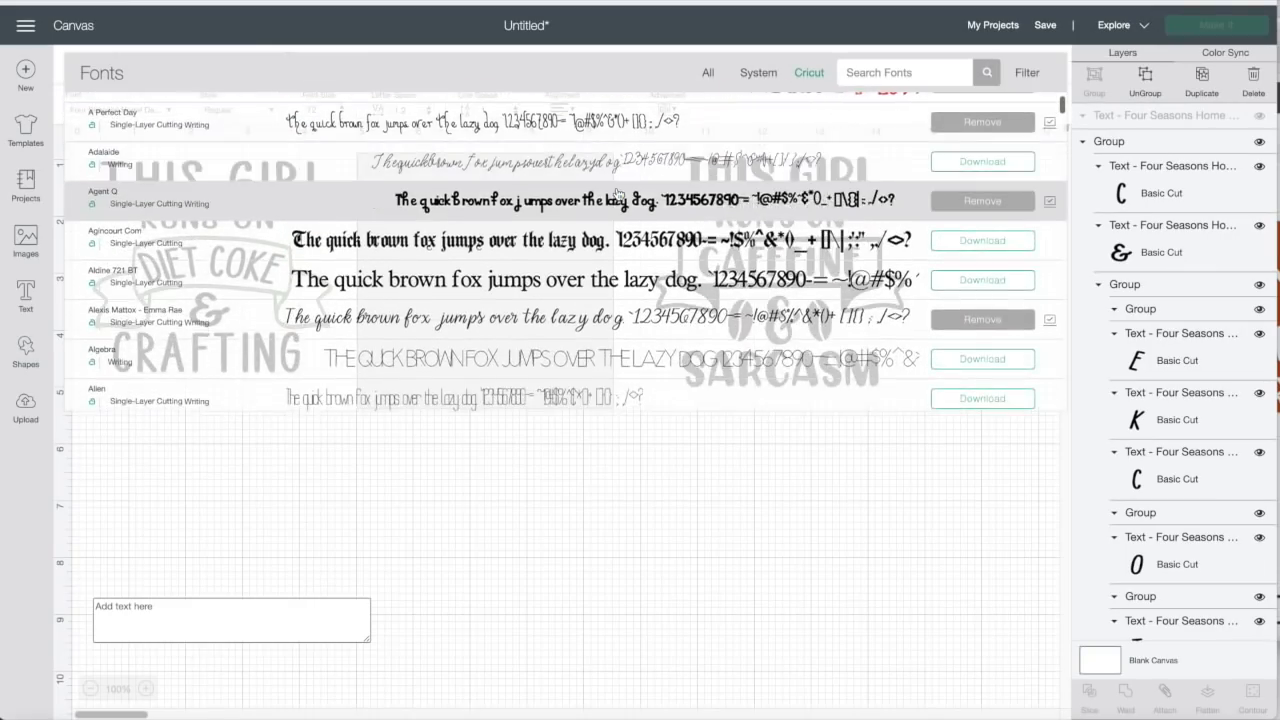
{"action": "scroll", "coordinate": [617, 192], "scroll_direction": "down", "scroll_amount": 10}
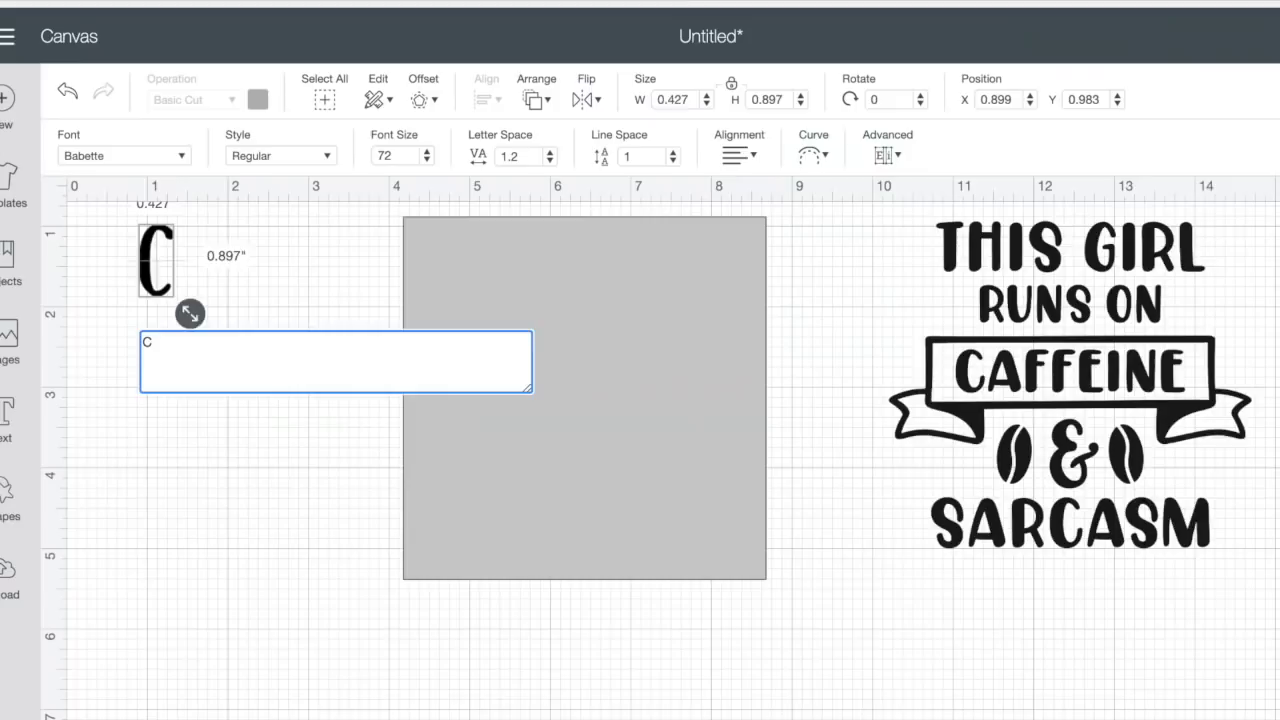
{"action": "type", "text": "affeine"}
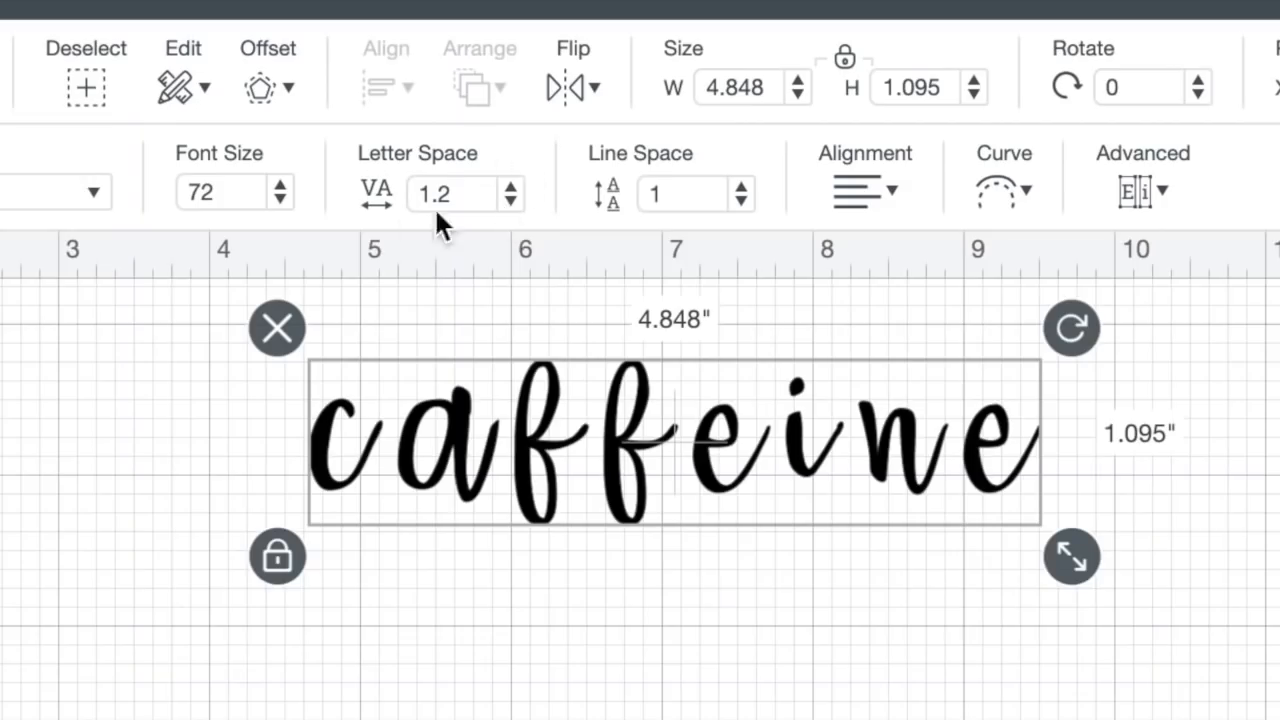
Step: Reduce the letter spacing of "caffeine" to -0.3 so the script letters connect
{"action": "left_click", "coordinate": [512, 201]}
{"action": "left_click", "coordinate": [512, 201]}
{"action": "left_click", "coordinate": [512, 201]}
{"action": "left_click", "coordinate": [512, 201]}
{"action": "left_click", "coordinate": [512, 201]}
{"action": "left_click", "coordinate": [512, 201]}
{"action": "left_click", "coordinate": [512, 201]}
{"action": "left_click", "coordinate": [512, 201]}
{"action": "left_click", "coordinate": [512, 201]}
{"action": "left_click", "coordinate": [512, 201]}
{"action": "left_click", "coordinate": [512, 201]}
{"action": "left_click", "coordinate": [512, 201]}
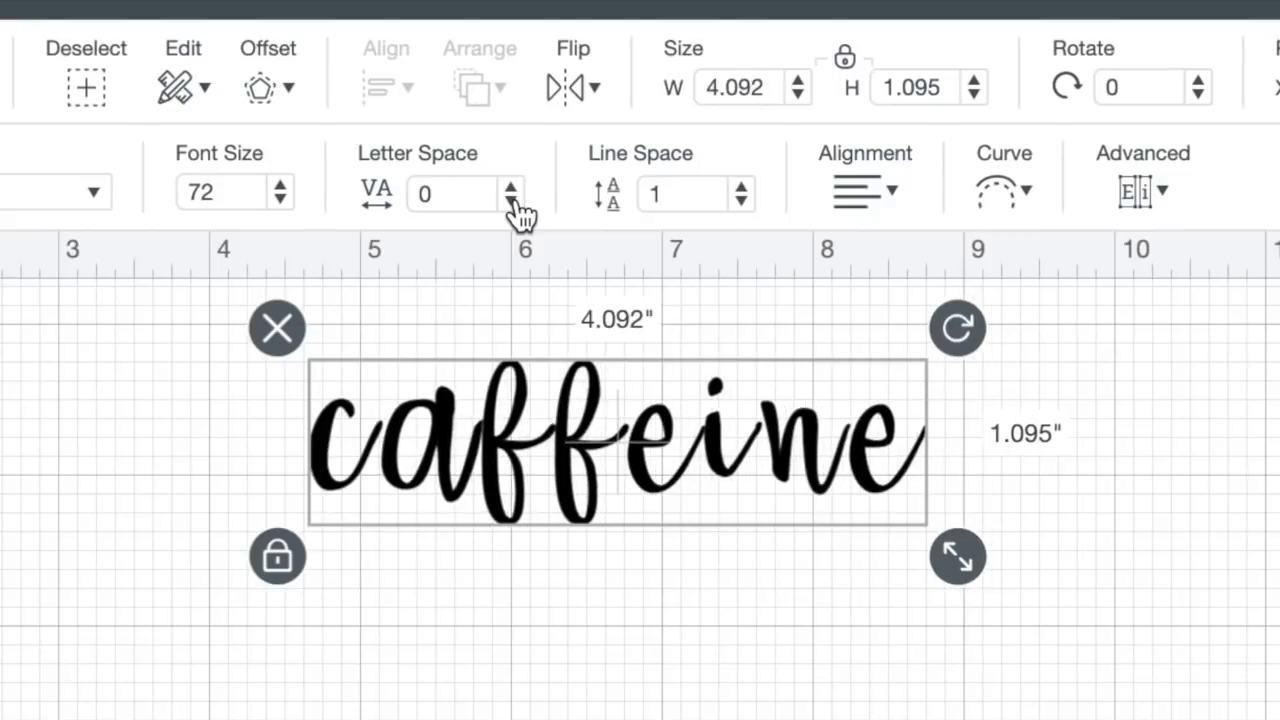
{"action": "left_click", "coordinate": [512, 201]}
{"action": "left_click", "coordinate": [512, 201]}
{"action": "left_click", "coordinate": [512, 201]}
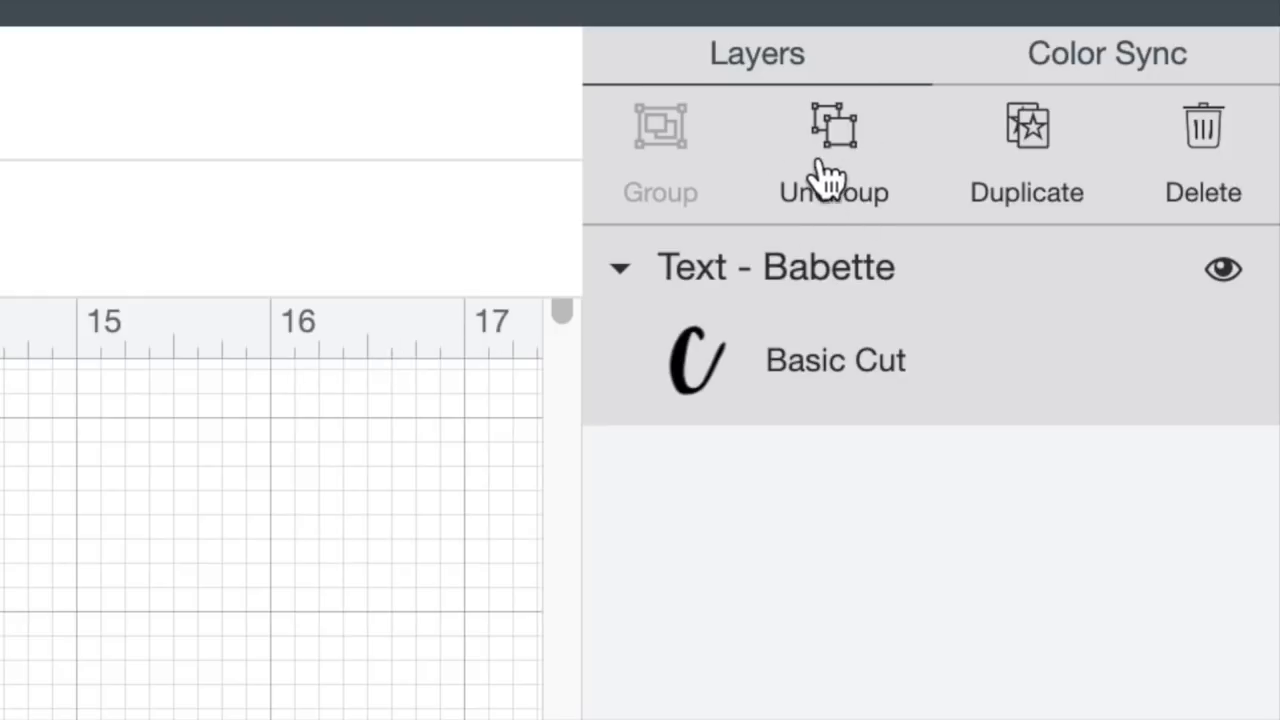
Step: Ungroup the "caffeine" text into single letters and nudge the second "f" closer to the first so they join
{"action": "left_click", "coordinate": [830, 155]}
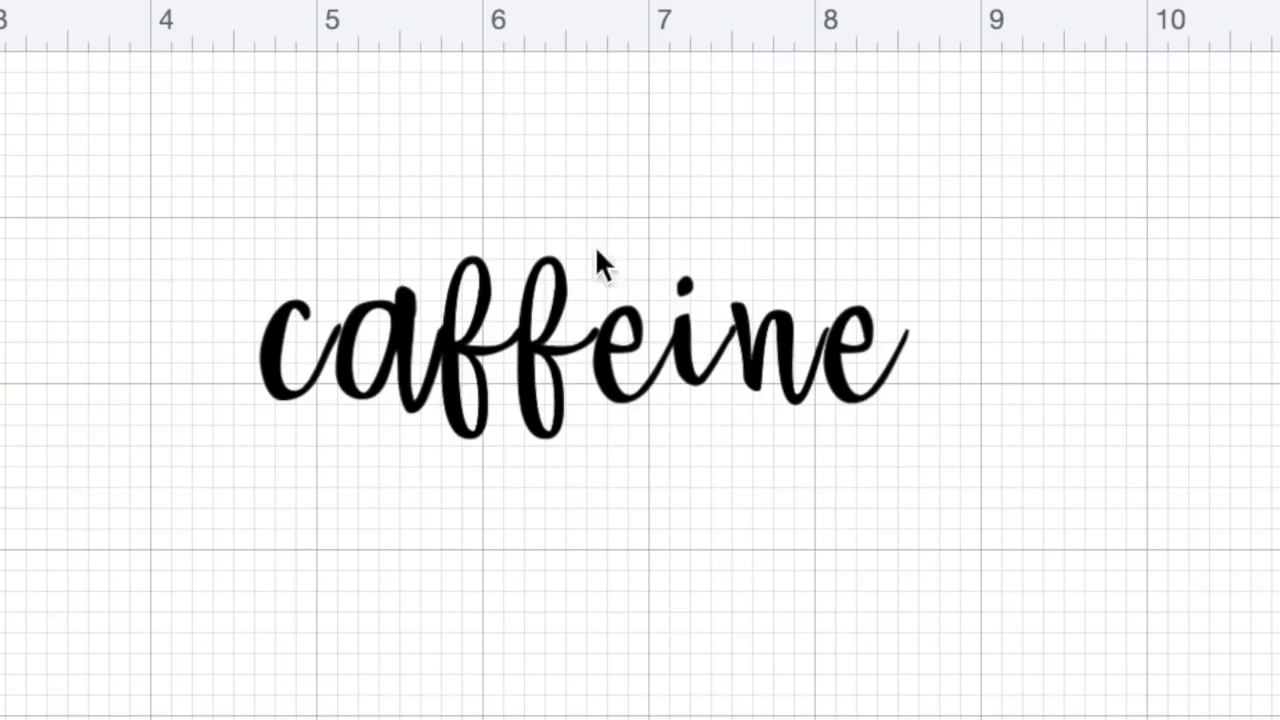
{"action": "left_click_drag", "start_coordinate": [462, 354], "coordinate": [459, 356]}
{"action": "left_click", "coordinate": [544, 359]}
{"action": "key", "text": "Left"}
{"action": "key", "text": "Left"}
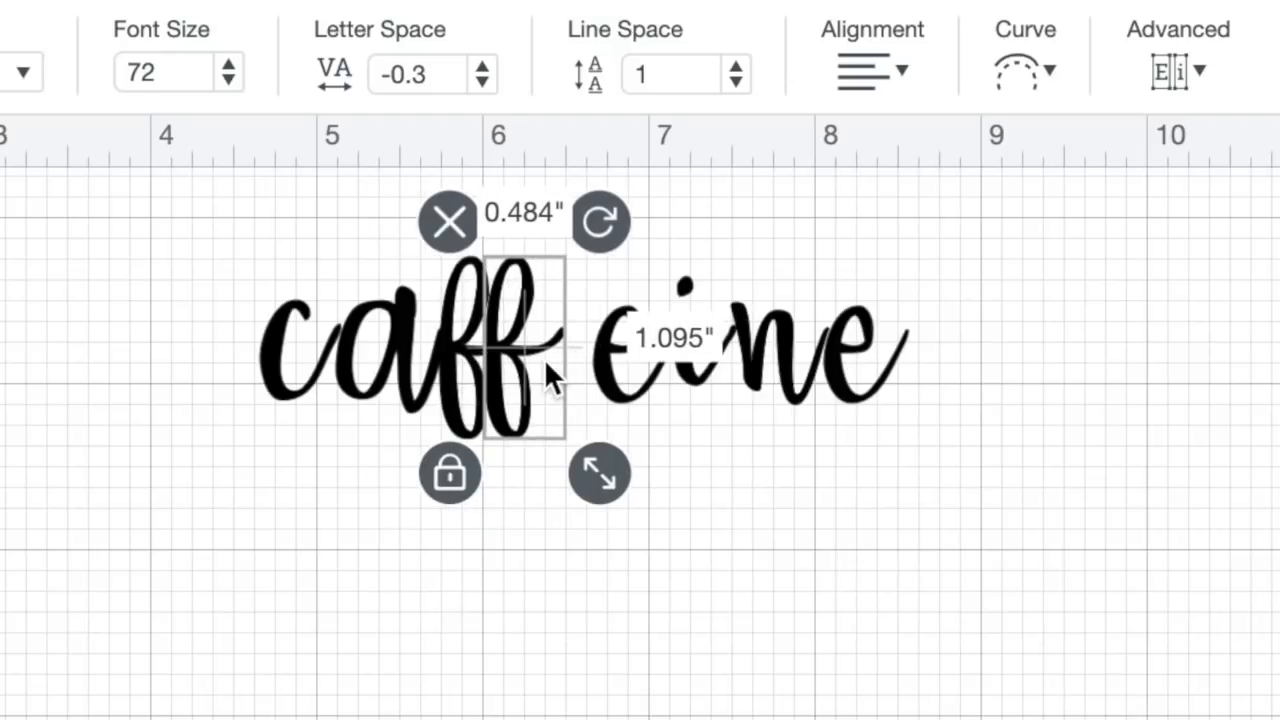
{"action": "key", "text": "Right"}
{"action": "key", "text": "Right"}
Step: Nudge the first "e", the "i" and the "n" of "caffeine" toward their preceding letters so the strokes meet
{"action": "left_click", "coordinate": [632, 372]}
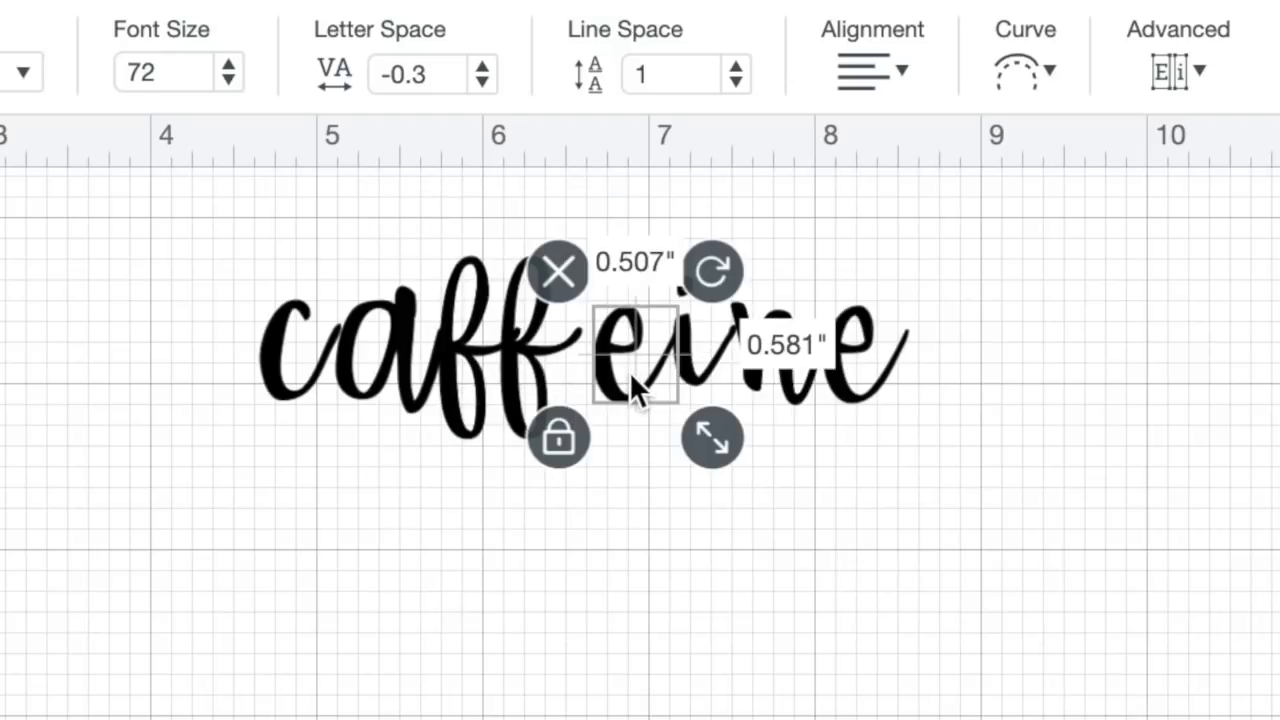
{"action": "key", "text": "Left"}
{"action": "key", "text": "Left"}
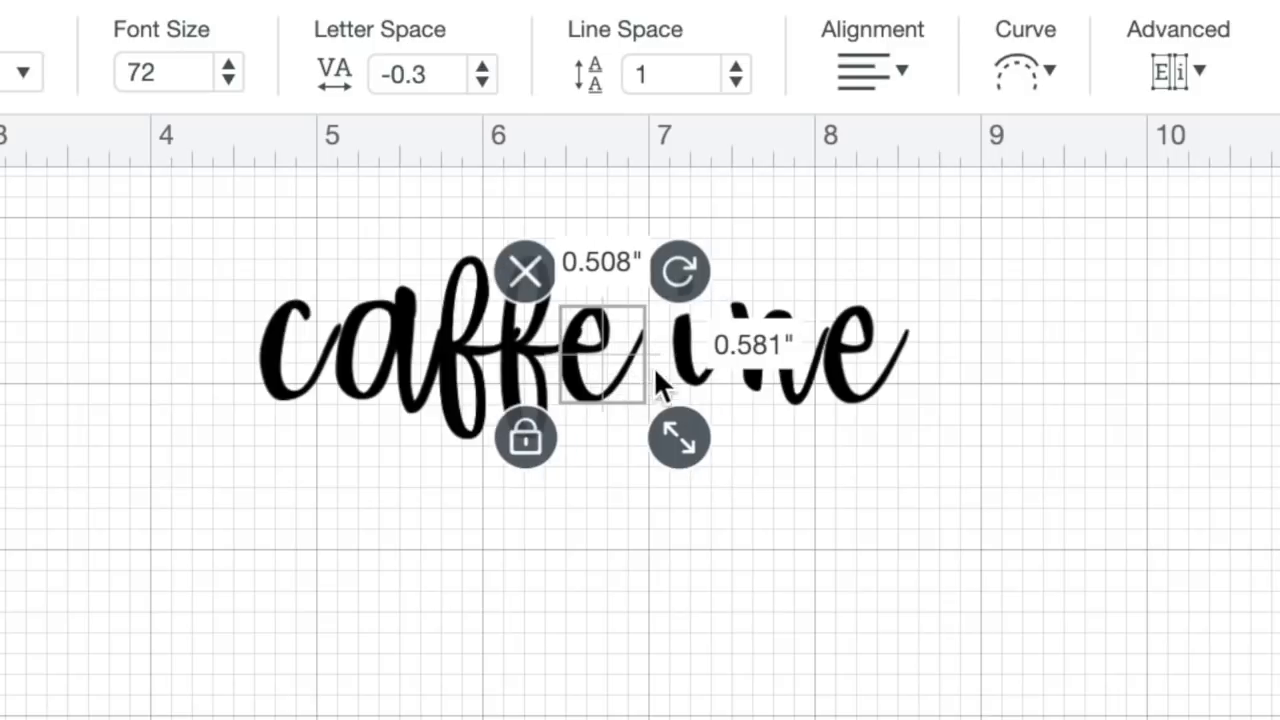
{"action": "left_click", "coordinate": [684, 357]}
{"action": "key", "text": "Left"}
{"action": "key", "text": "Left"}
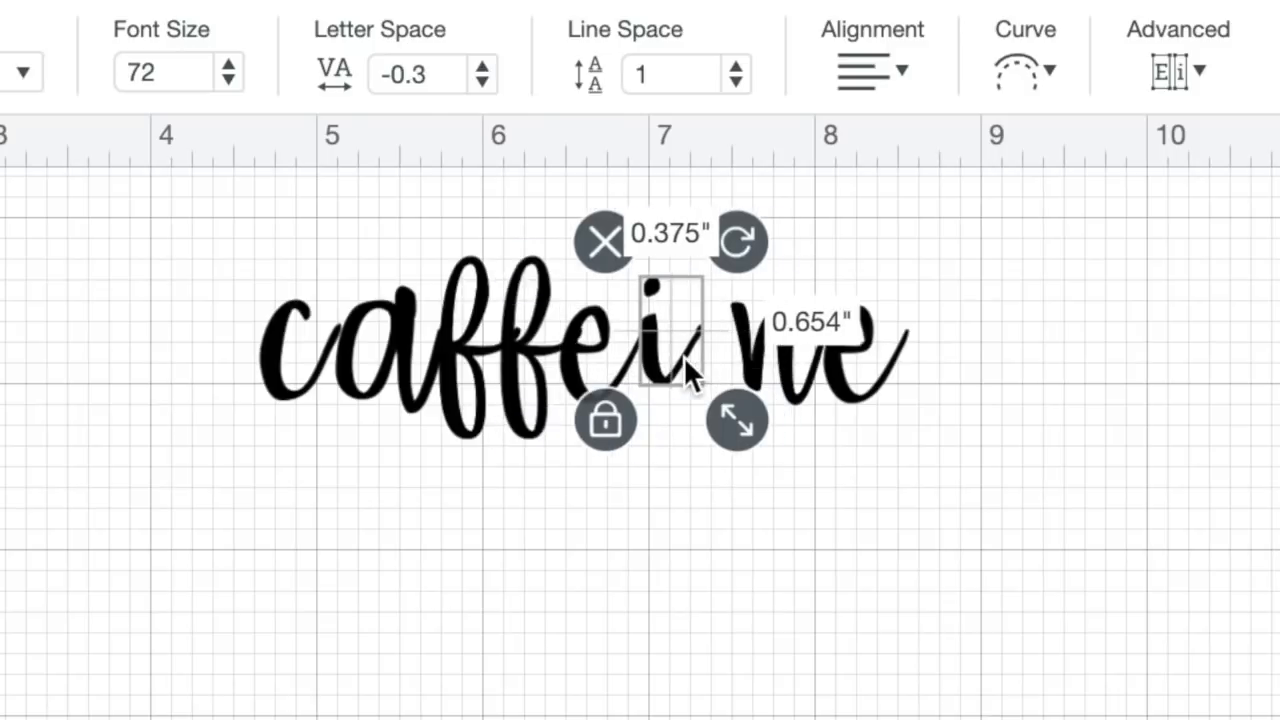
{"action": "left_click", "coordinate": [747, 355]}
{"action": "key", "text": "Left"}
{"action": "key", "text": "Left"}
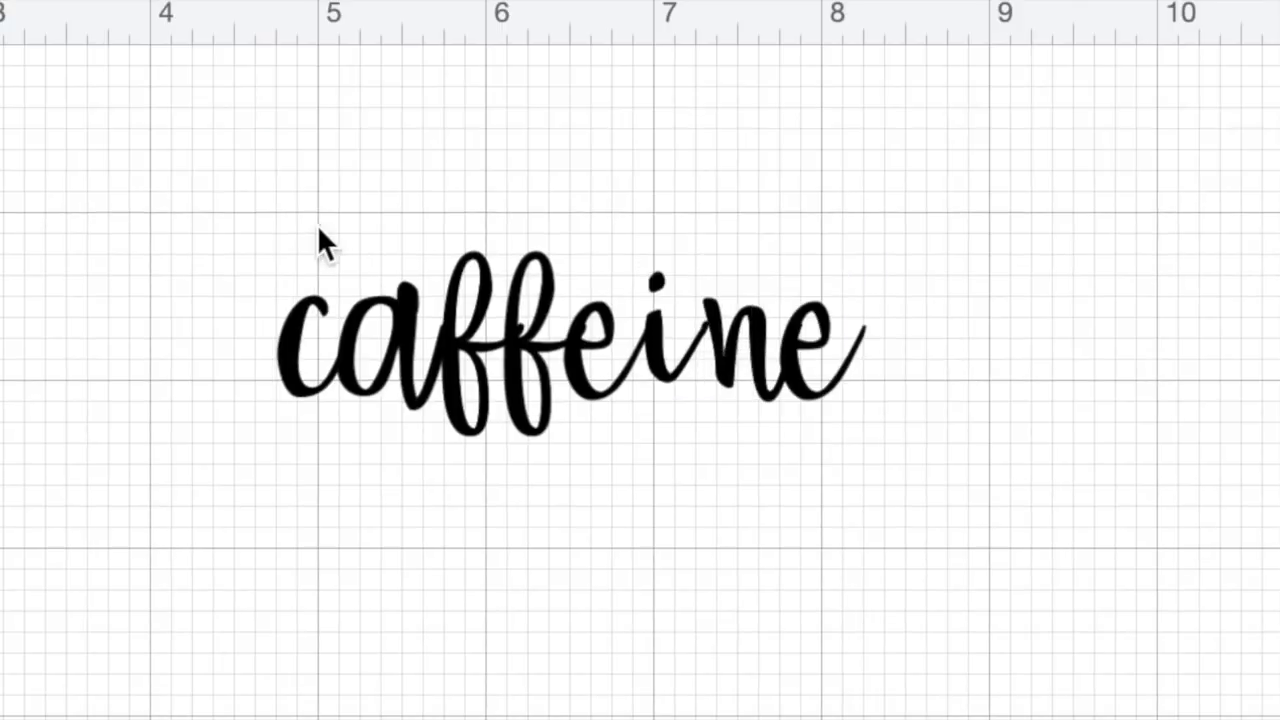
Step: Try welding all the "caffeine" letters into a single shape, and undo the weld
{"action": "left_click_drag", "start_coordinate": [315, 226], "coordinate": [854, 470]}
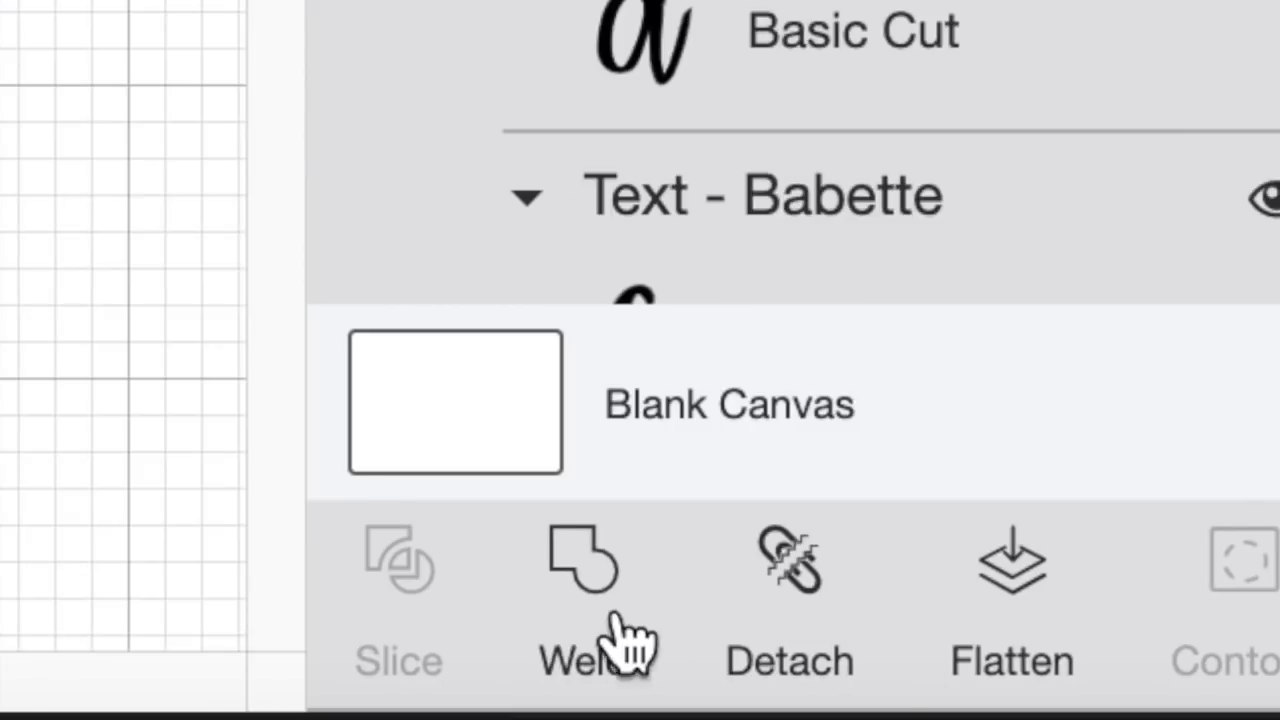
{"action": "left_click", "coordinate": [568, 600]}
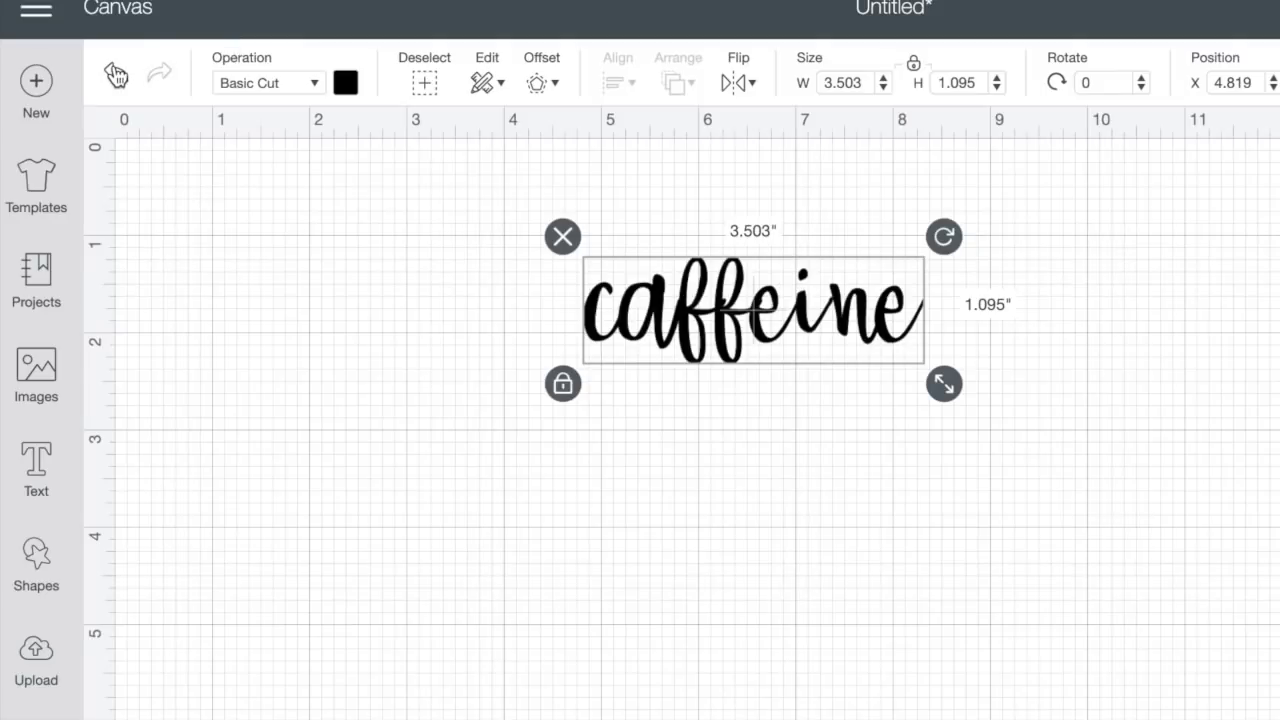
{"action": "left_click", "coordinate": [116, 73]}
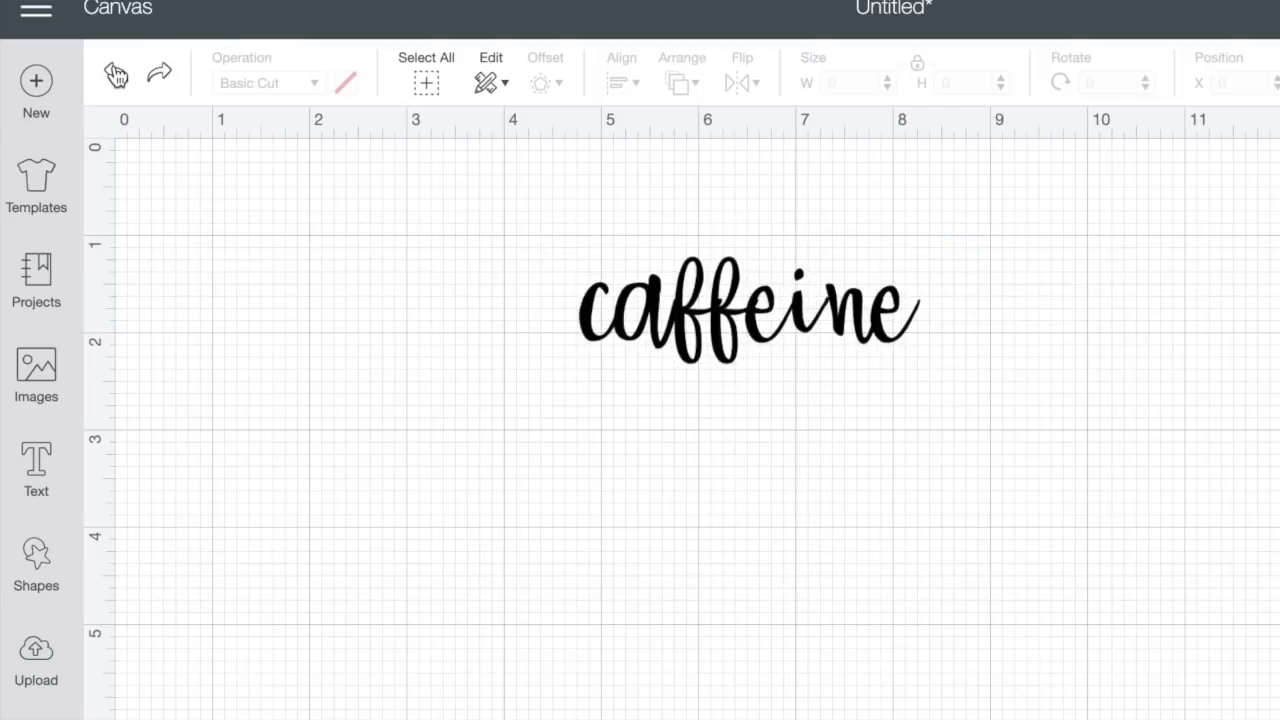
{"action": "left_click", "coordinate": [116, 75]}
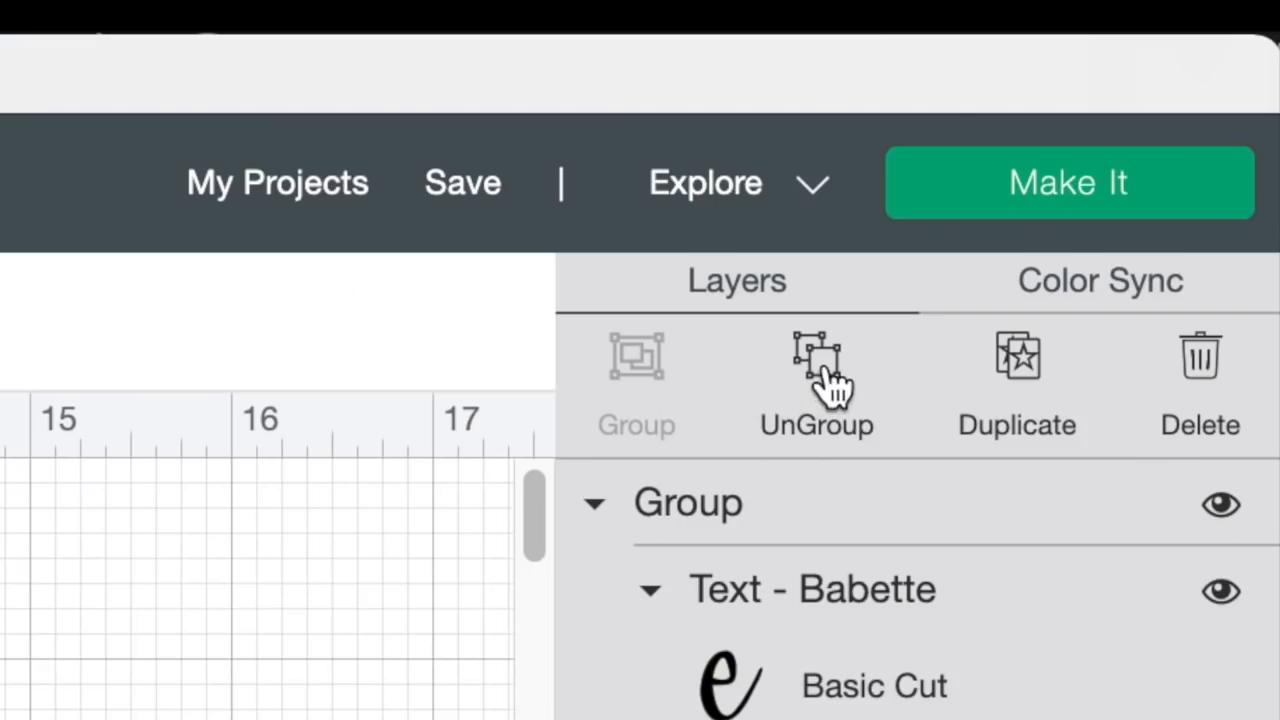
Step: Ungroup the "caffeine" letters and fine-tune the spacing of individual letters by hand
{"action": "left_click", "coordinate": [826, 386]}
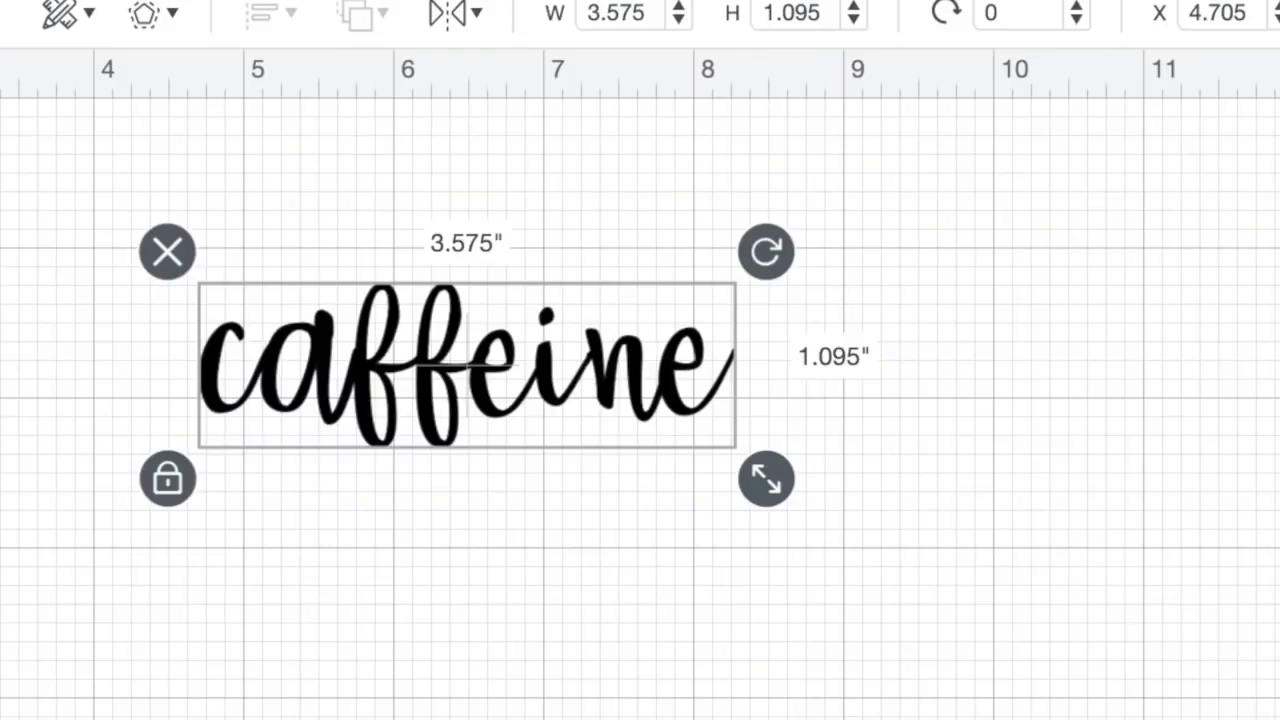
{"action": "left_click", "coordinate": [955, 252]}
{"action": "left_click_drag", "start_coordinate": [438, 360], "coordinate": [444, 360]}
{"action": "left_click_drag", "start_coordinate": [508, 398], "coordinate": [703, 414]}
{"action": "left_click", "coordinate": [641, 550]}
Step: Group all the "caffeine" letters and weld them into one continuous shape
{"action": "left_click_drag", "start_coordinate": [197, 290], "coordinate": [831, 449]}
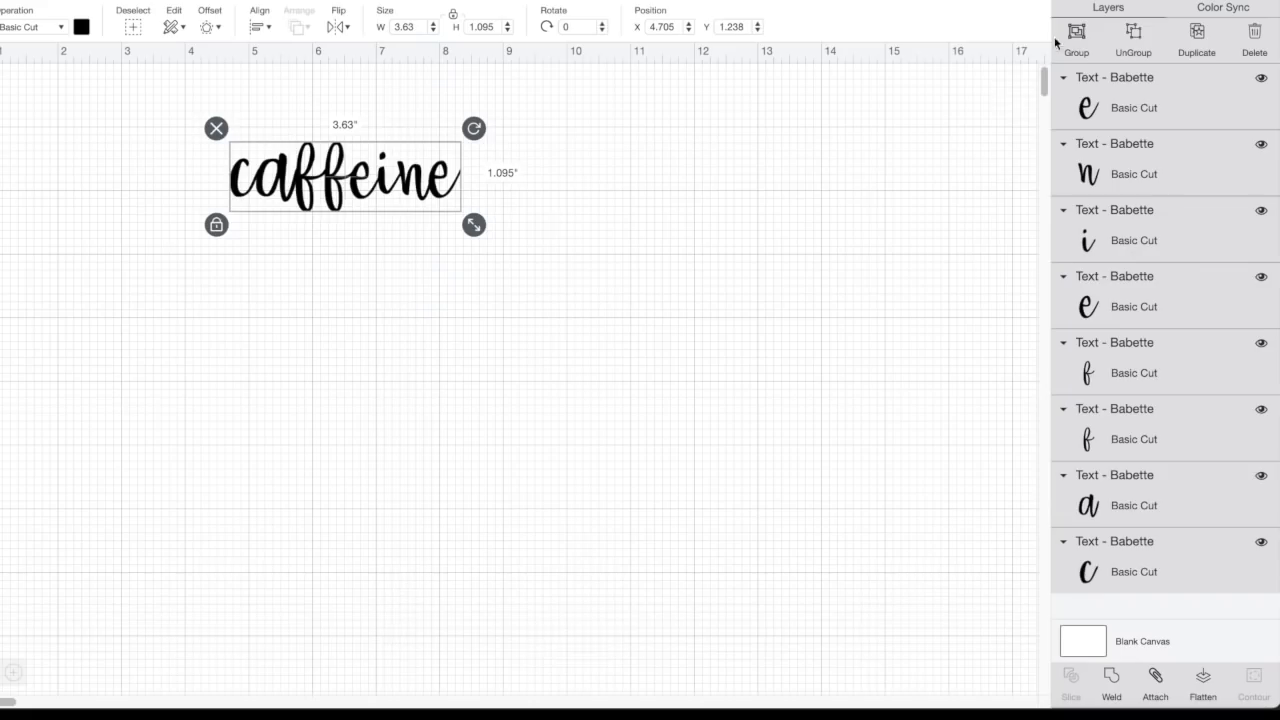
{"action": "left_click", "coordinate": [1078, 36]}
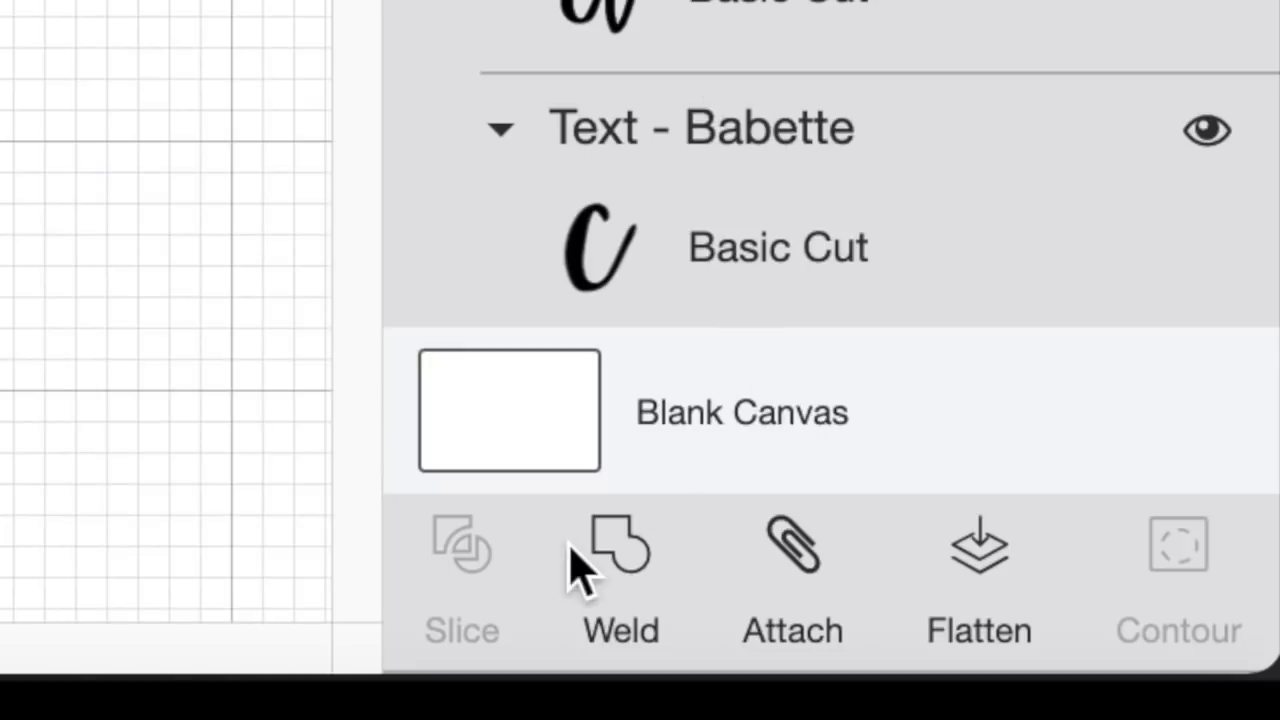
{"action": "left_click", "coordinate": [612, 562]}
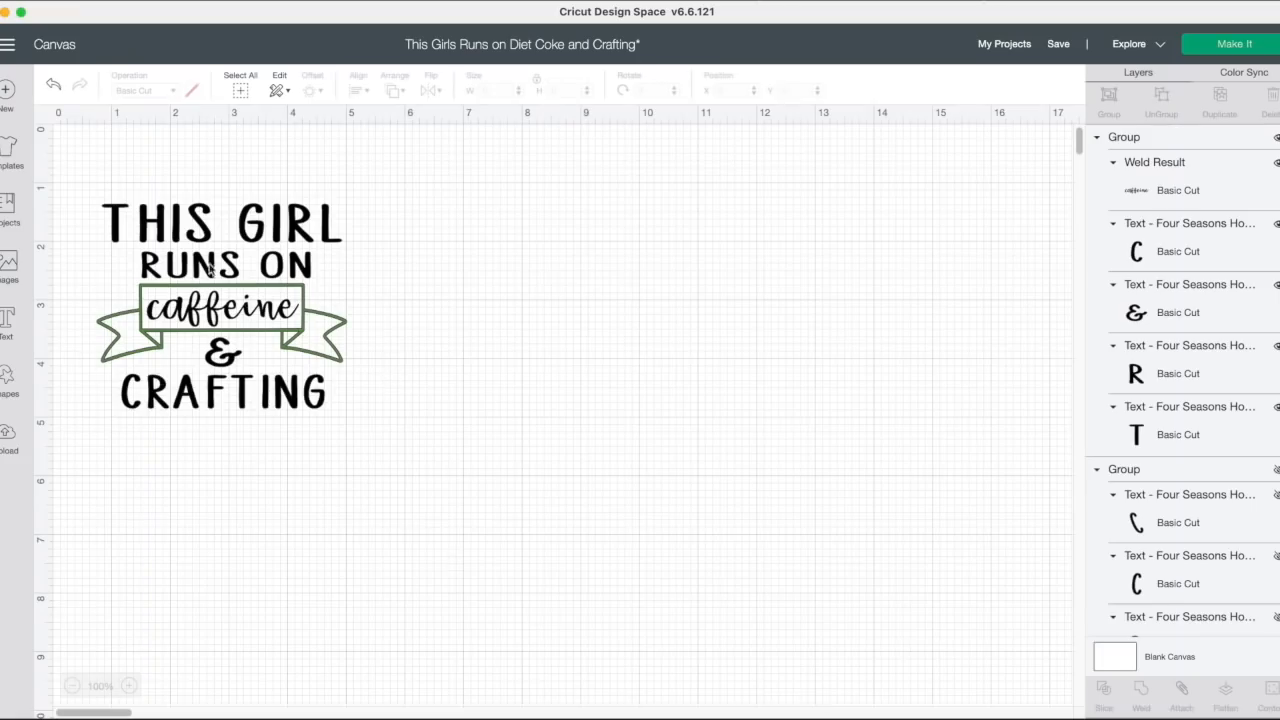
Step: Insert a hexagon, shrink it to about 0.33 by 0.285 inches and place it beside the slogan design
{"action": "left_click", "coordinate": [8, 380]}
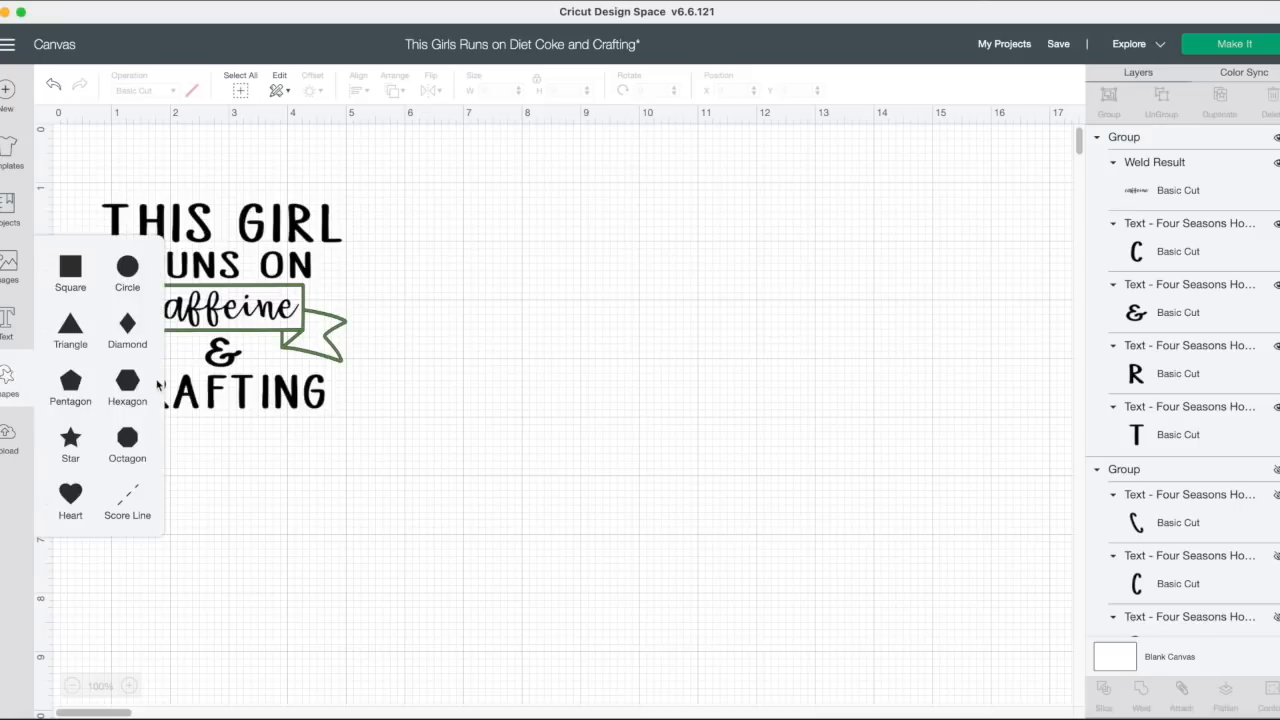
{"action": "left_click", "coordinate": [130, 385]}
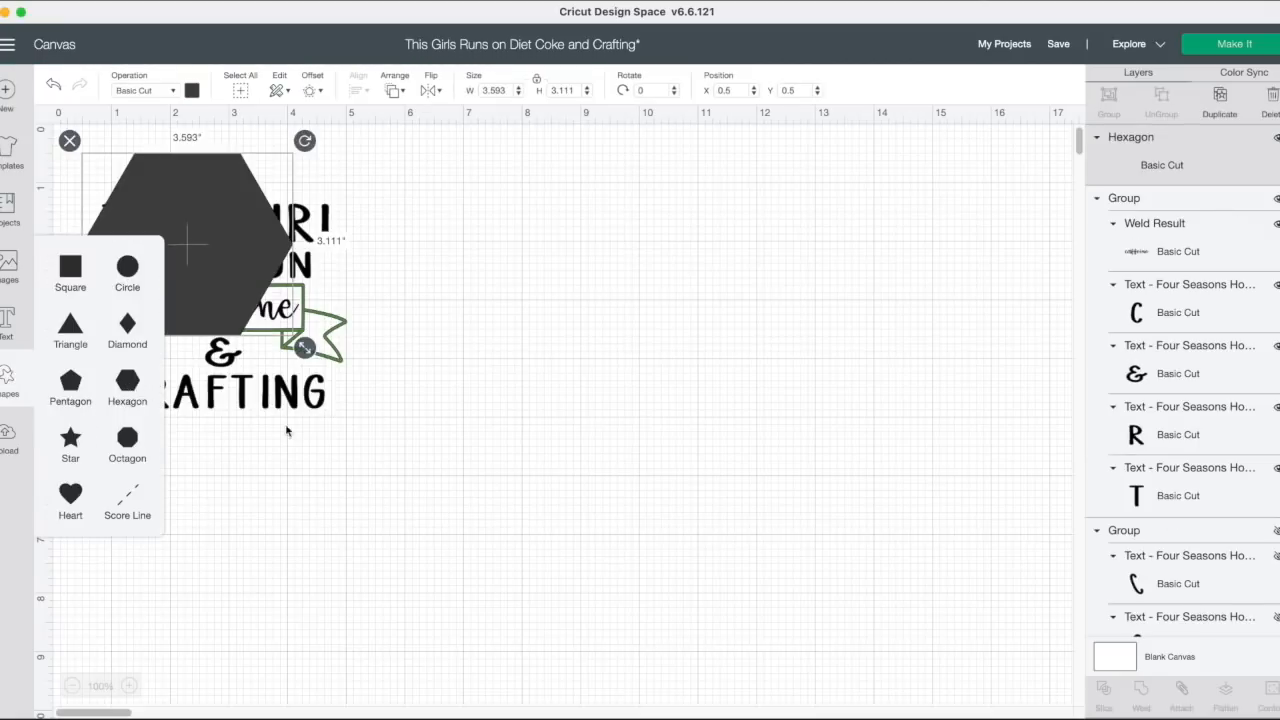
{"action": "left_click", "coordinate": [351, 464]}
{"action": "left_click_drag", "start_coordinate": [222, 302], "coordinate": [546, 474]}
{"action": "left_click_drag", "start_coordinate": [629, 521], "coordinate": [439, 348]}
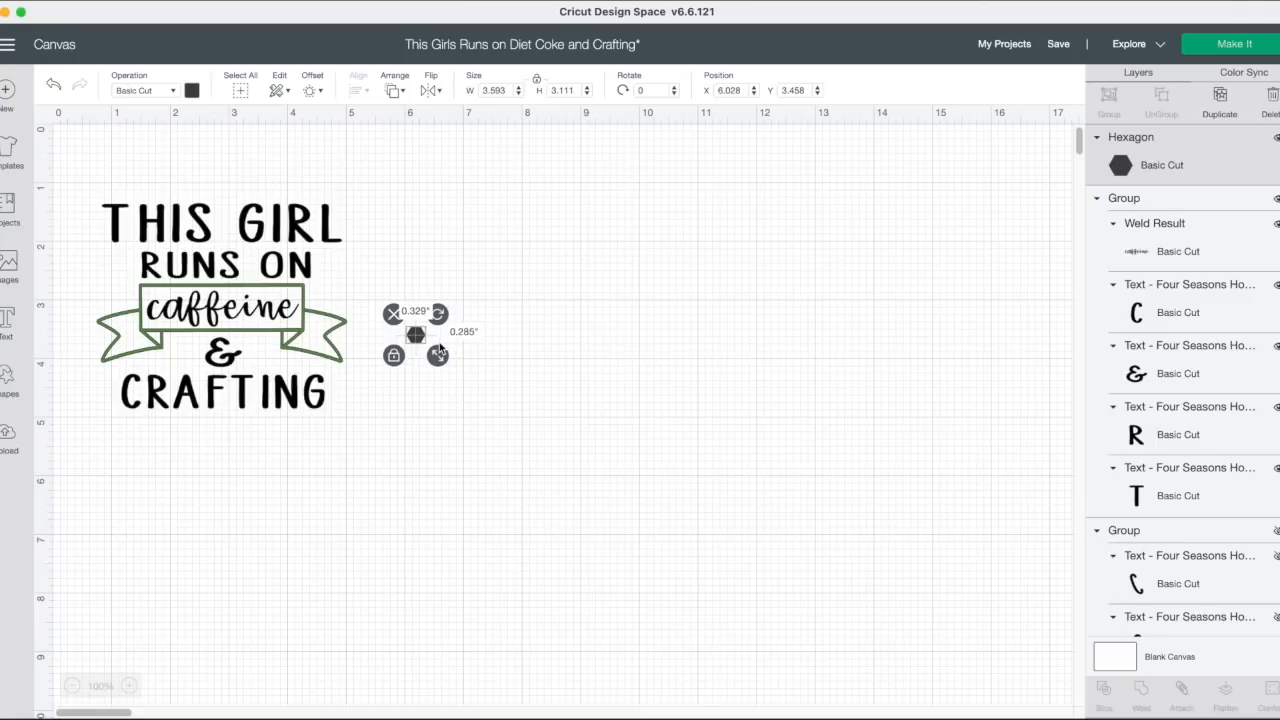
Step: Duplicate the small hexagon, recolor the copy to the banner's green and place it up and to the right of the original
{"action": "left_click", "coordinate": [1220, 100]}
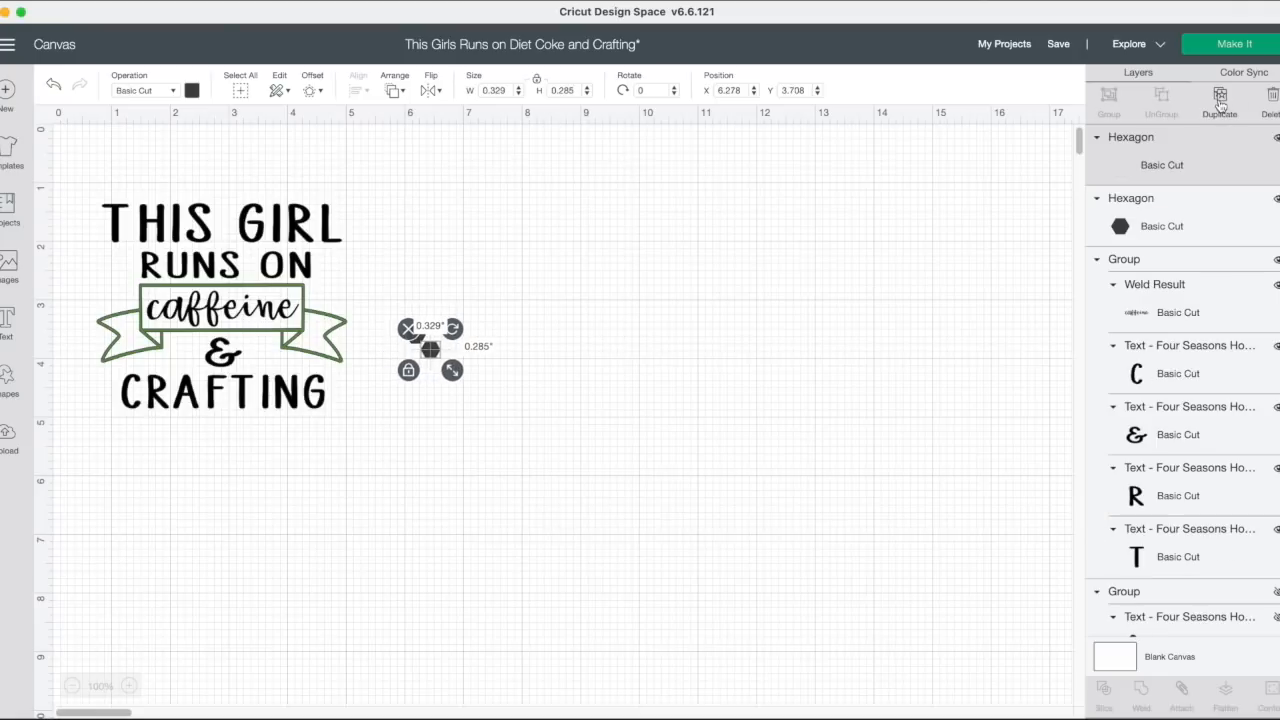
{"action": "left_click_drag", "start_coordinate": [433, 355], "coordinate": [457, 328]}
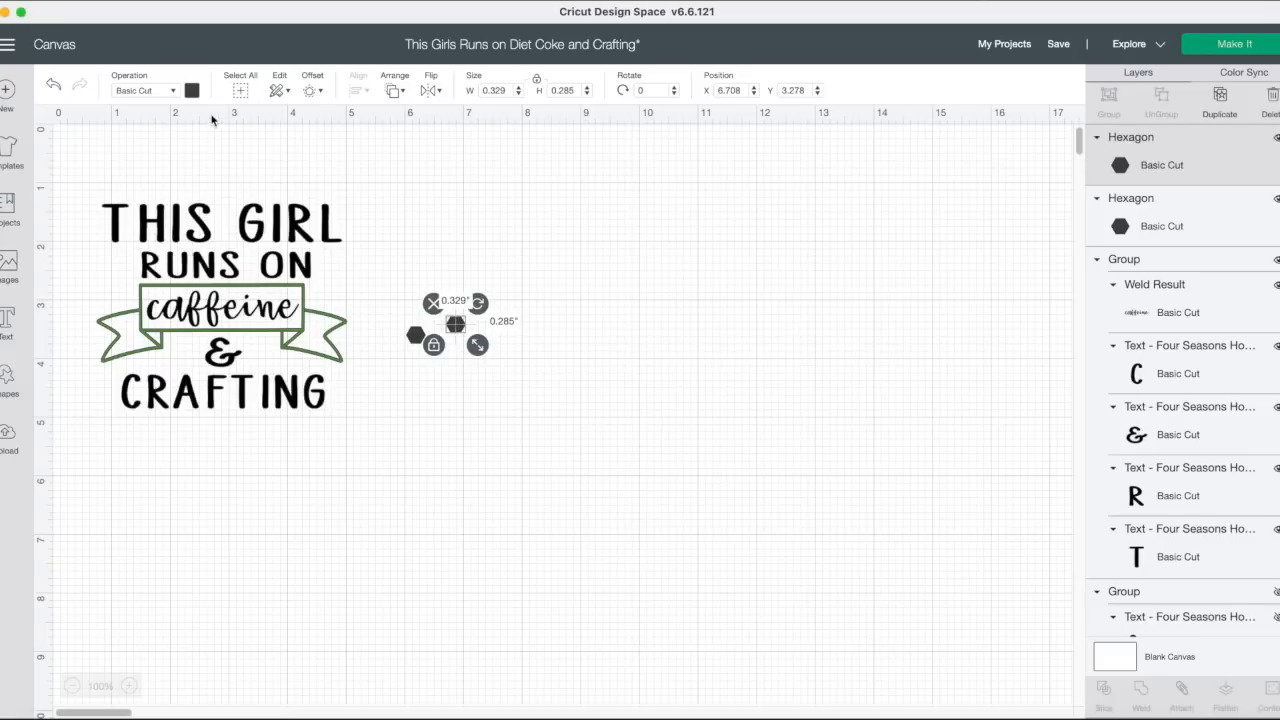
{"action": "left_click", "coordinate": [192, 91]}
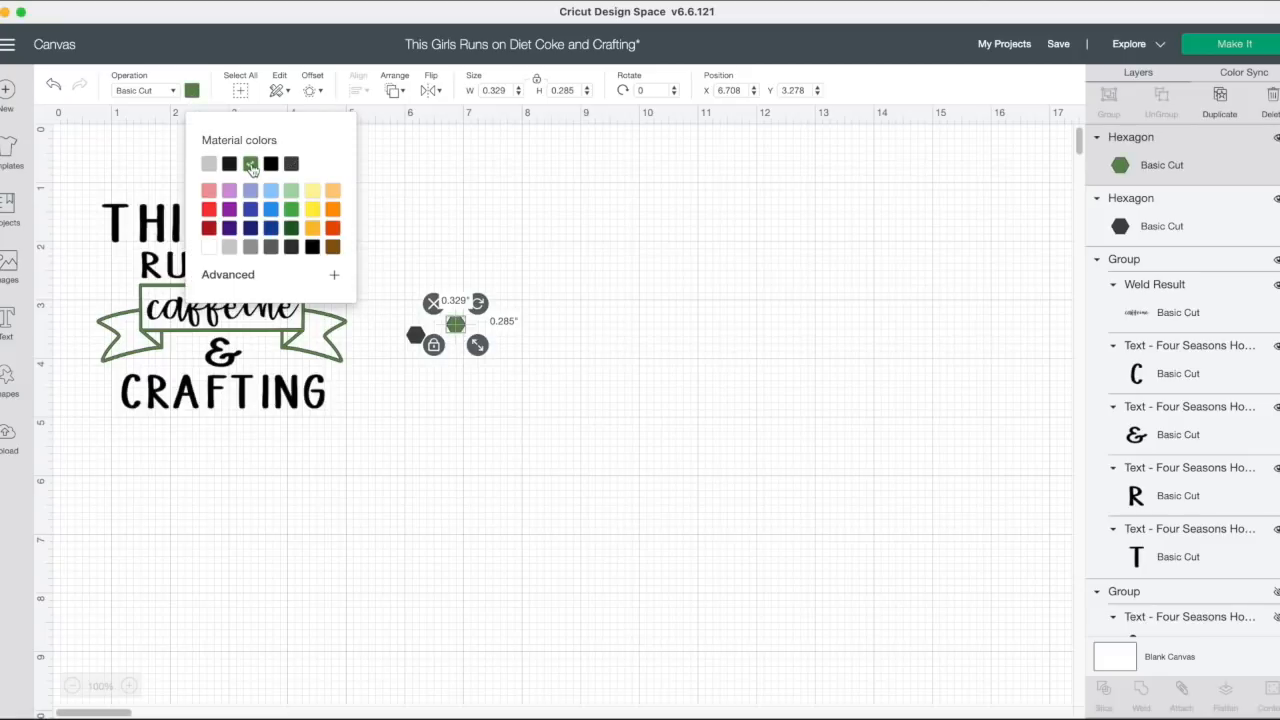
{"action": "left_click", "coordinate": [424, 336]}
{"action": "left_click", "coordinate": [494, 323]}
{"action": "left_click_drag", "start_coordinate": [457, 323], "coordinate": [460, 311]}
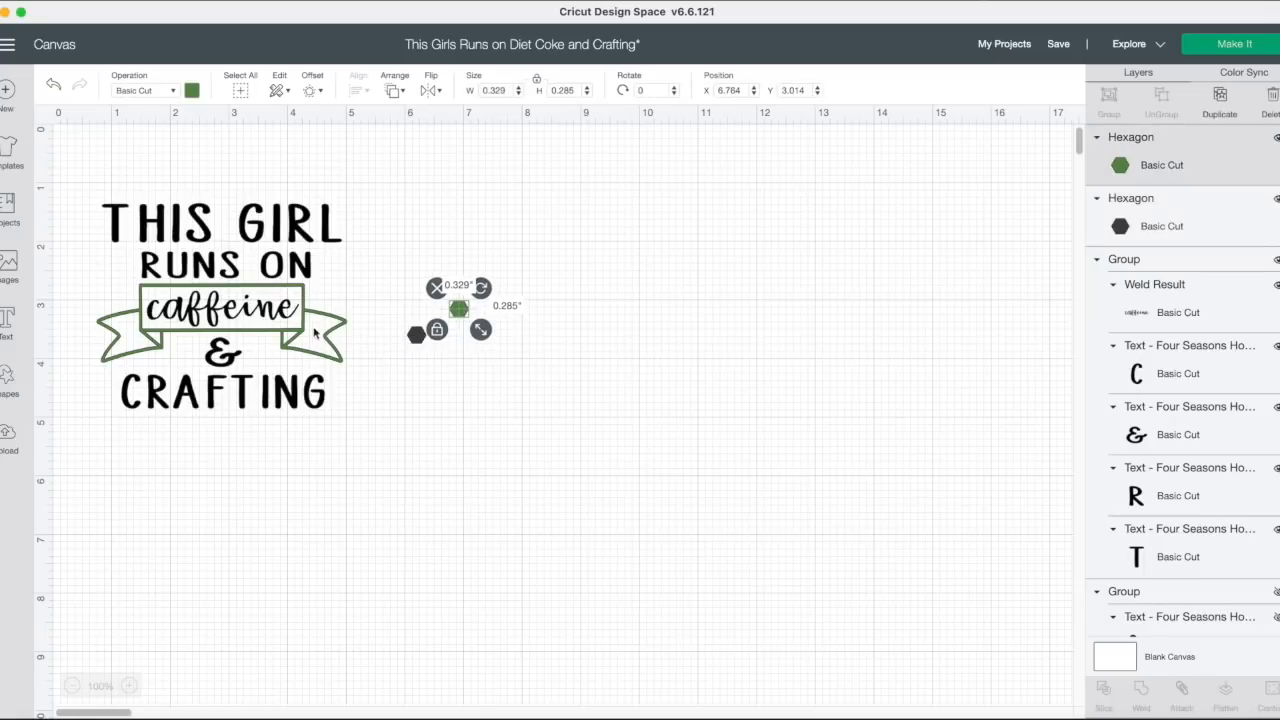
Step: Move the slogan text off the banner to a clear canvas area, and reposition the black hexagon above the text and the green one near the banner
{"action": "left_click", "coordinate": [305, 395]}
{"action": "left_click_drag", "start_coordinate": [302, 402], "coordinate": [698, 446]}
{"action": "left_click_drag", "start_coordinate": [459, 310], "coordinate": [413, 275]}
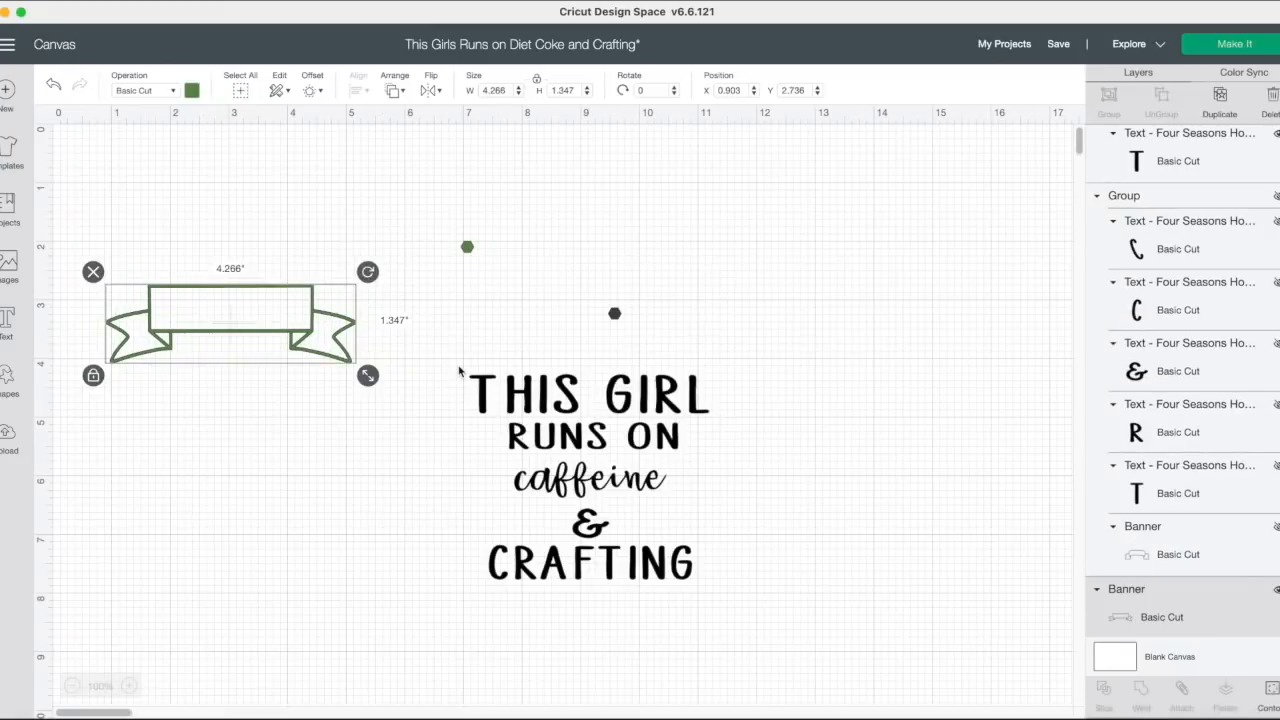
{"action": "left_click", "coordinate": [455, 358]}
{"action": "left_click_drag", "start_coordinate": [469, 251], "coordinate": [446, 254]}
{"action": "left_click", "coordinate": [380, 398]}
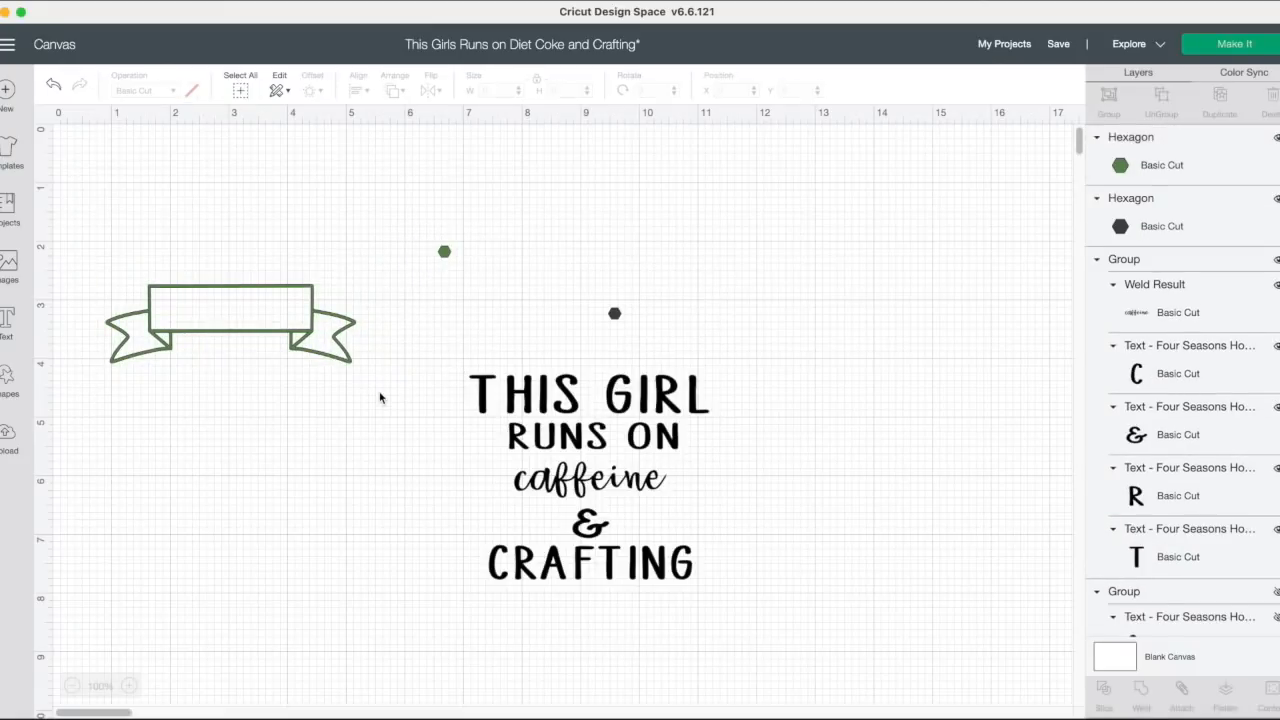
Step: Attach the green hexagon to the green banner
{"action": "left_click_drag", "start_coordinate": [84, 198], "coordinate": [462, 374]}
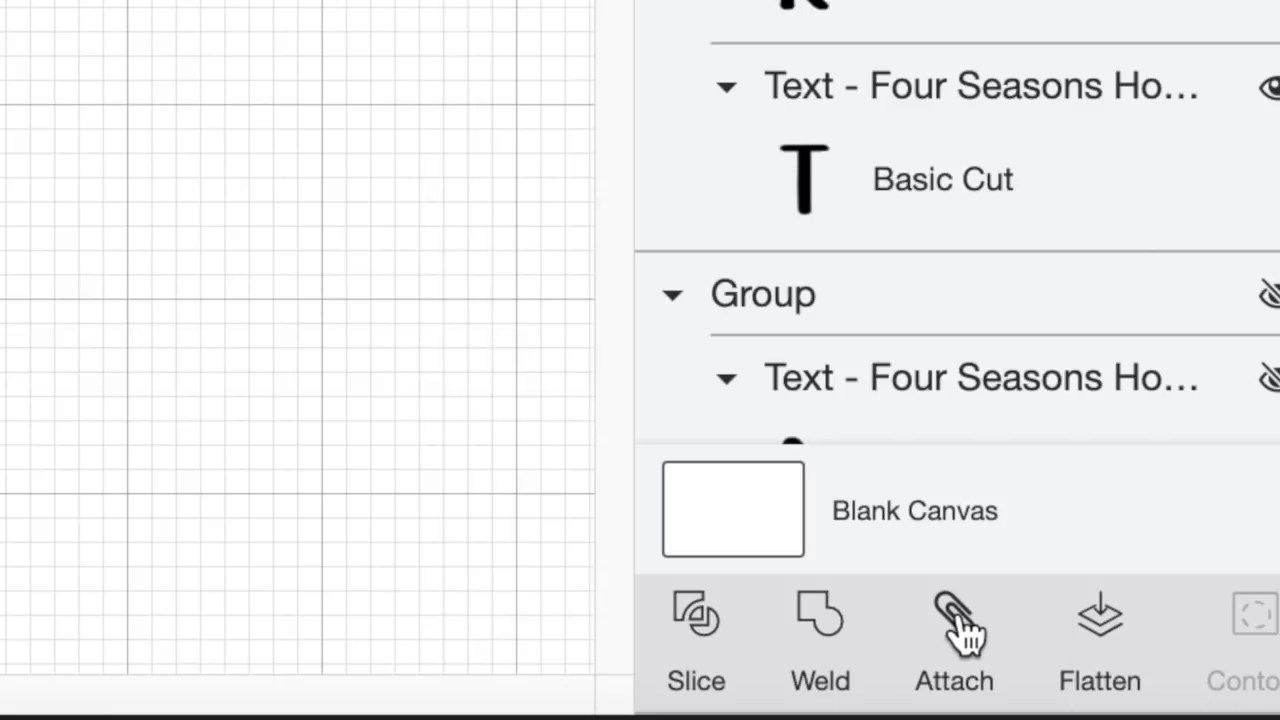
{"action": "left_click", "coordinate": [957, 628]}
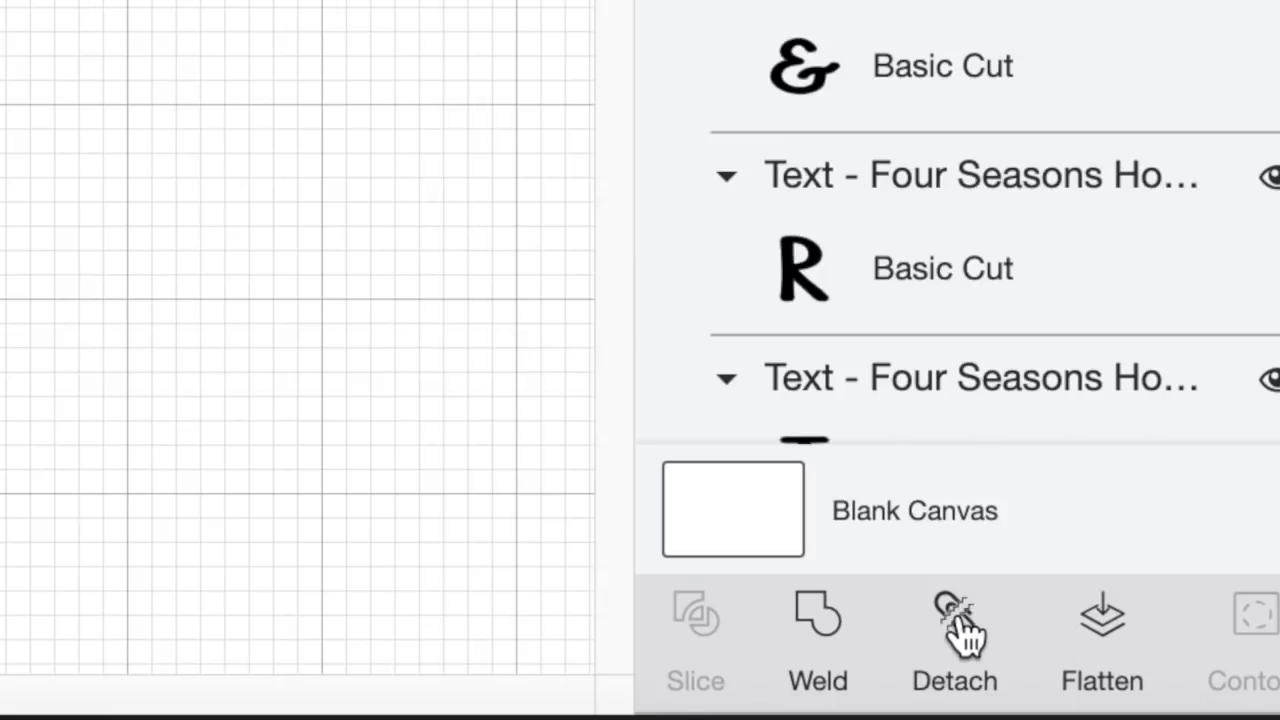
{"action": "left_click", "coordinate": [38, 59]}
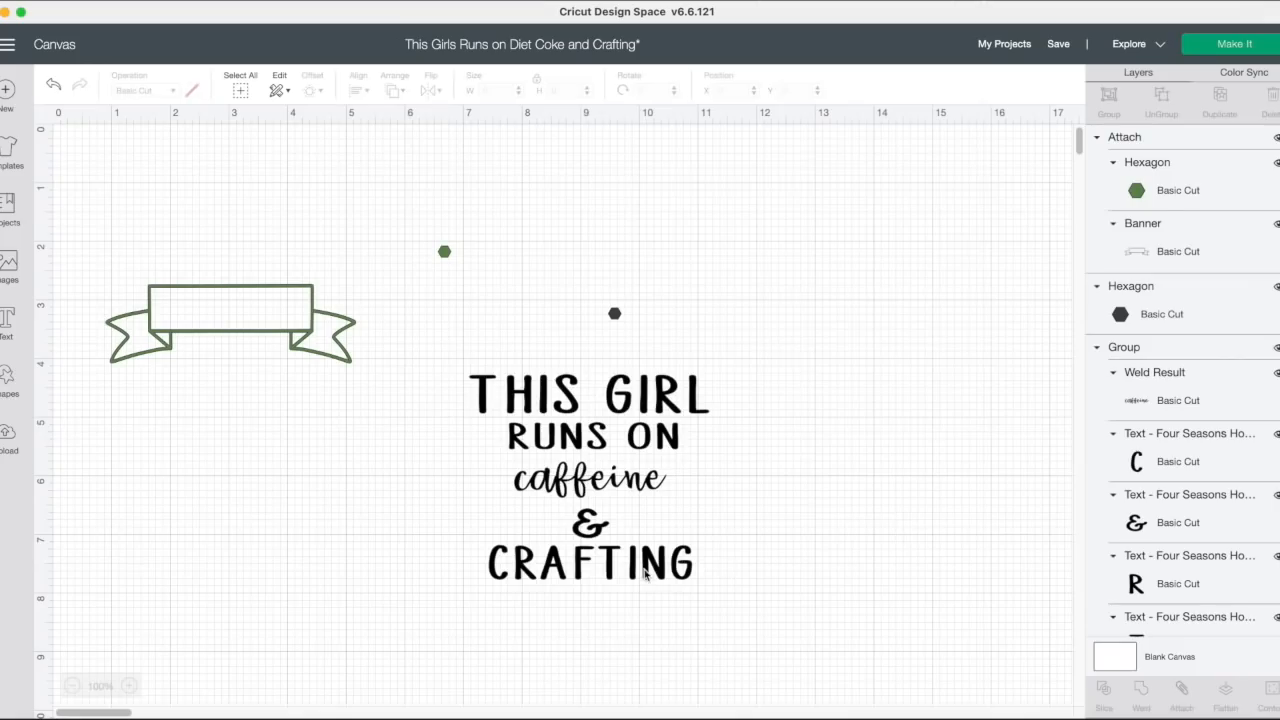
Step: Move the slogan text back onto the banner and place the black hexagon exactly over the green one
{"action": "left_click_drag", "start_coordinate": [645, 572], "coordinate": [285, 400]}
{"action": "left_click_drag", "start_coordinate": [614, 314], "coordinate": [445, 250]}
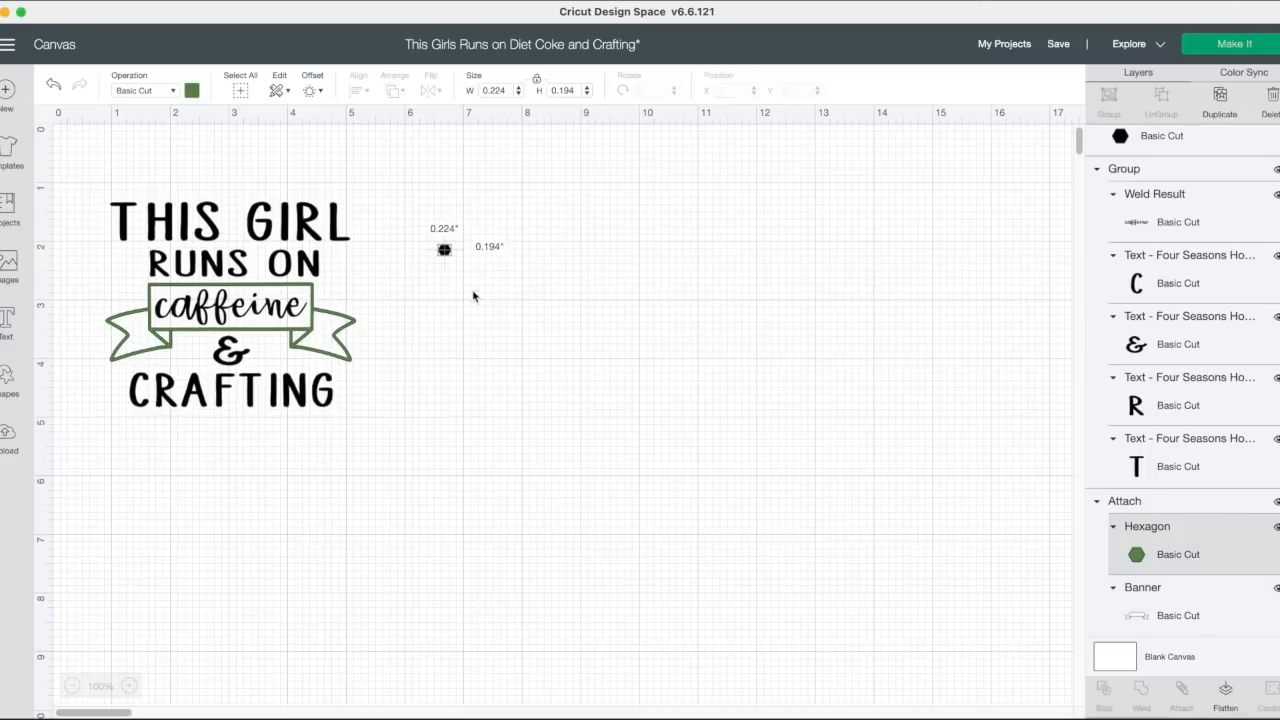
Step: Move the green banner layer aside, attach the black slogan text to the black hexagon, and return the banner behind "caffeine"
{"action": "left_click_drag", "start_coordinate": [447, 320], "coordinate": [699, 568]}
{"action": "left_click_drag", "start_coordinate": [74, 177], "coordinate": [519, 462]}
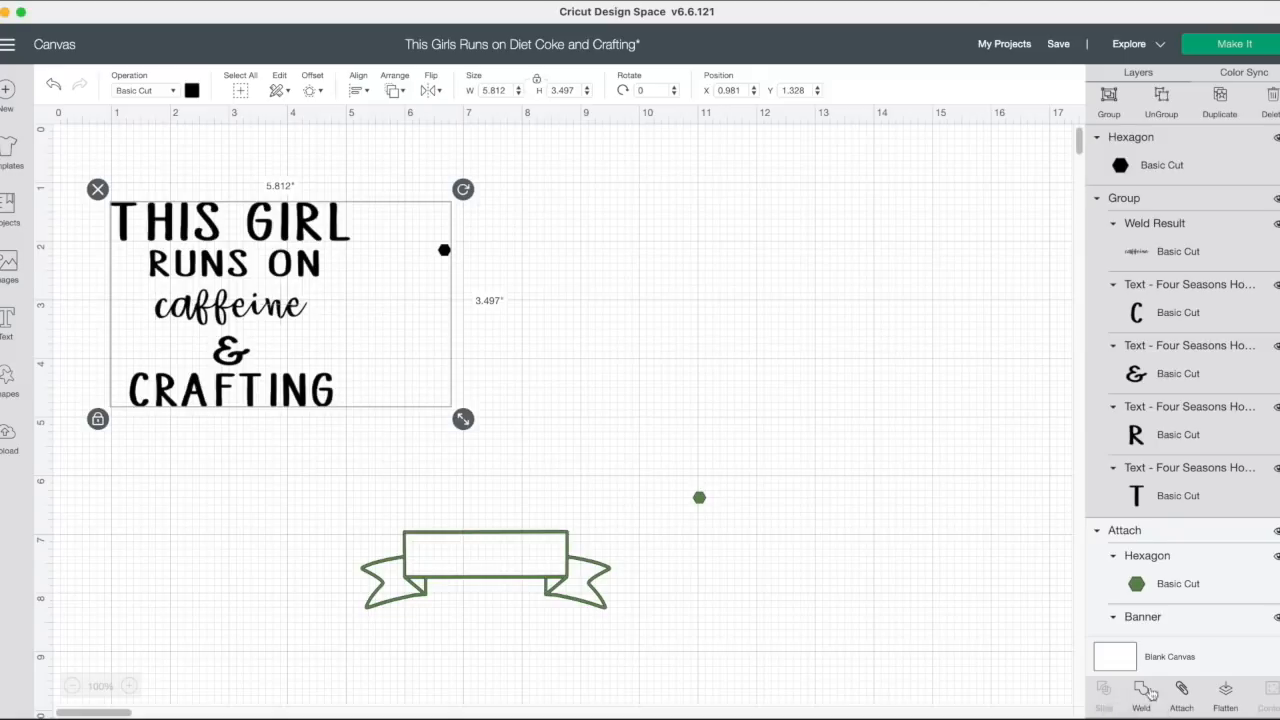
{"action": "left_click", "coordinate": [1181, 690]}
{"action": "left_click_drag", "start_coordinate": [488, 570], "coordinate": [233, 318]}
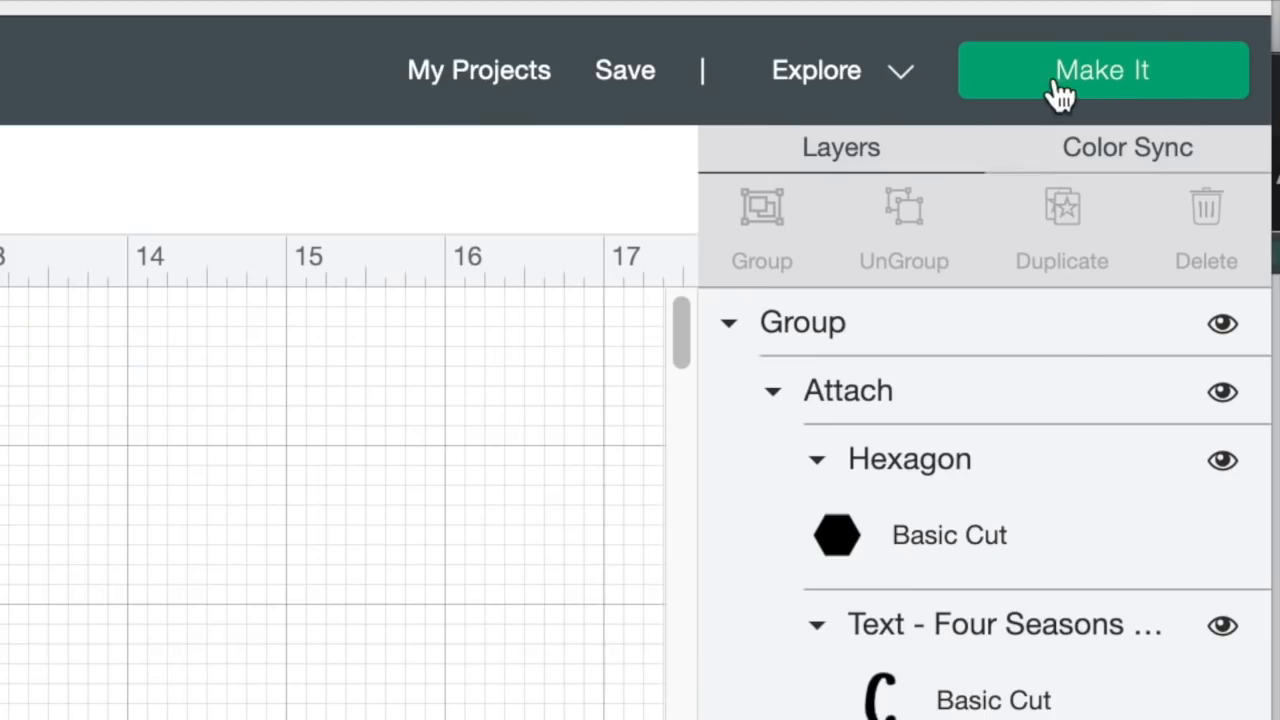
Step: Send the slogan project to be made, mirror the black mat and set the base material to Everyday Iron-On
{"action": "left_click", "coordinate": [1058, 80]}
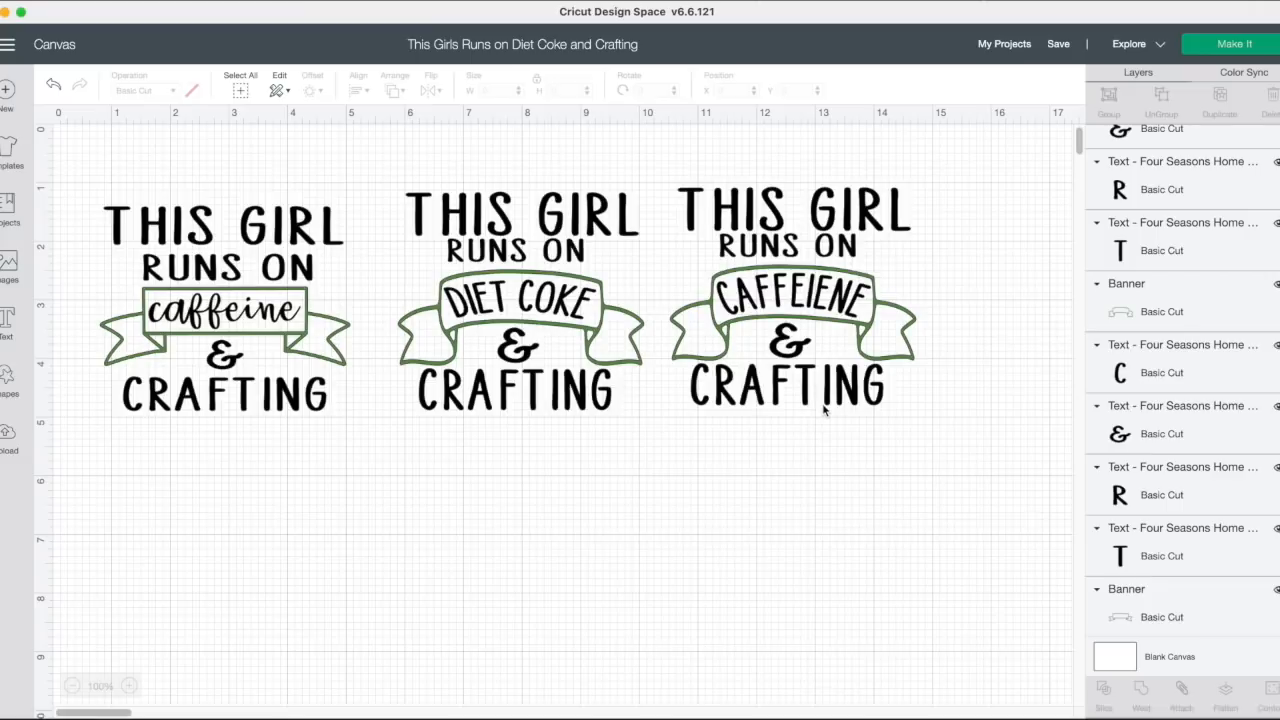
{"action": "left_click", "coordinate": [1236, 45]}
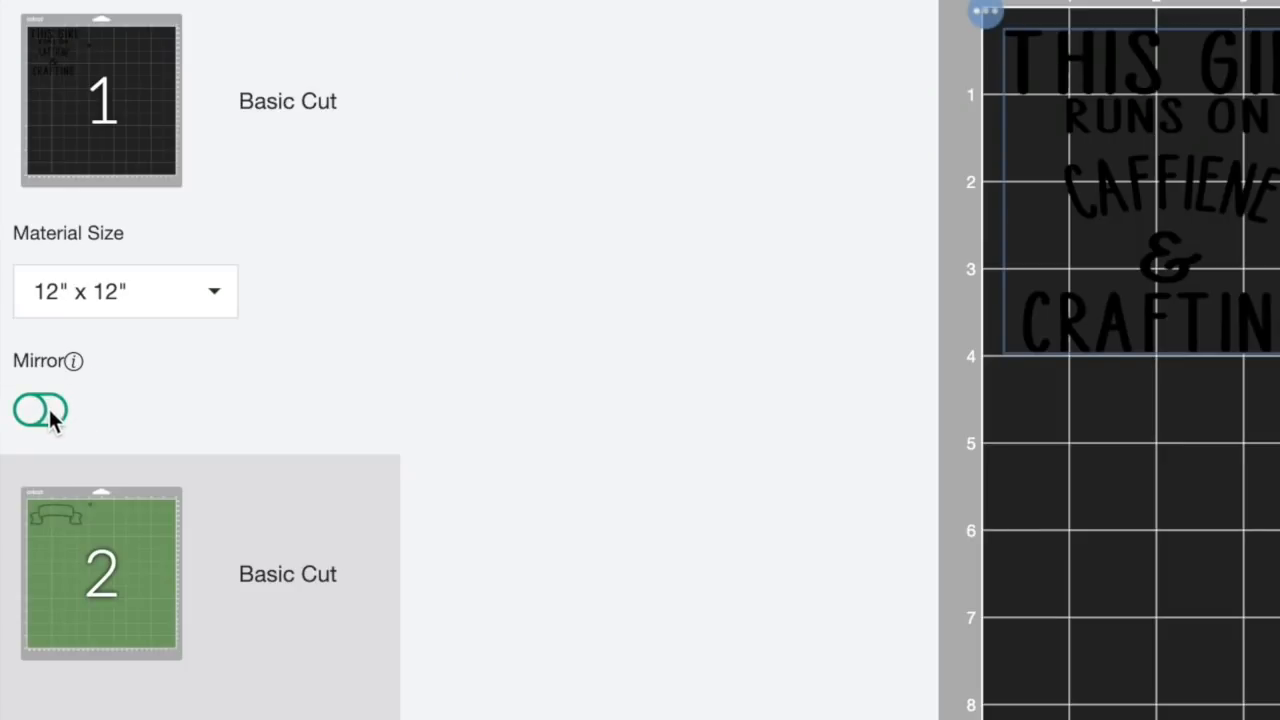
{"action": "left_click", "coordinate": [40, 410]}
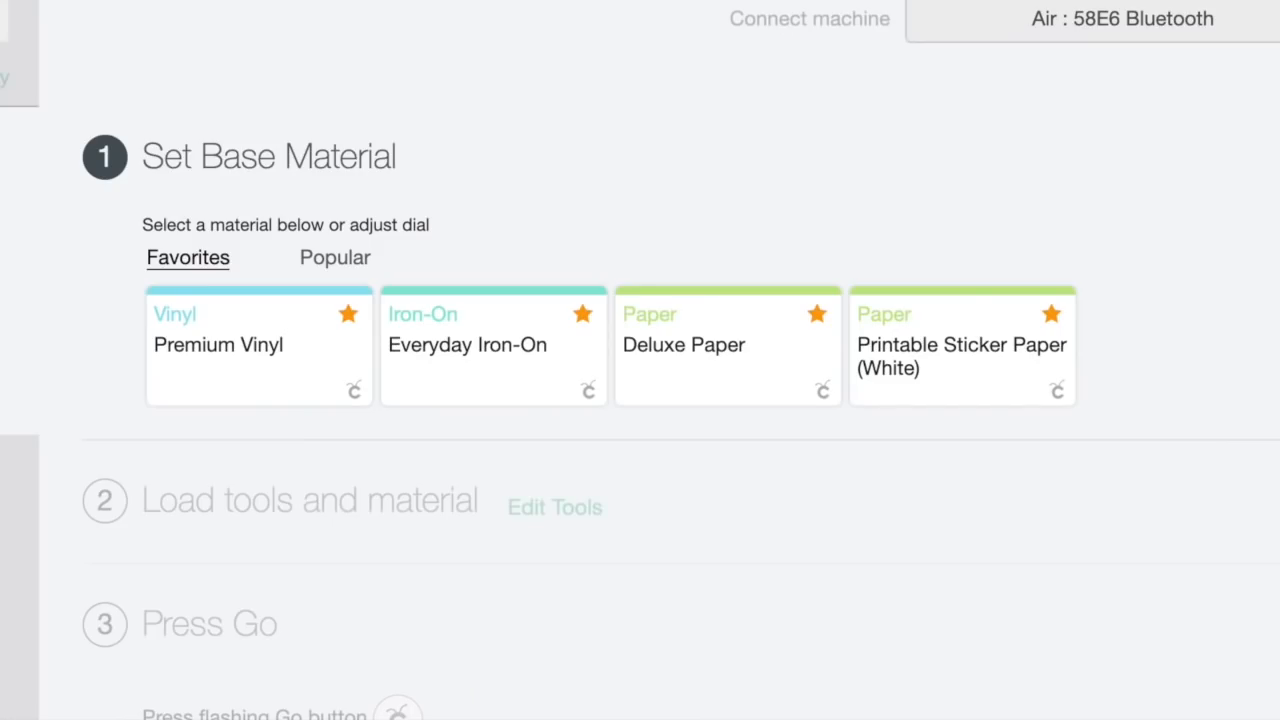
{"action": "left_click", "coordinate": [495, 358]}
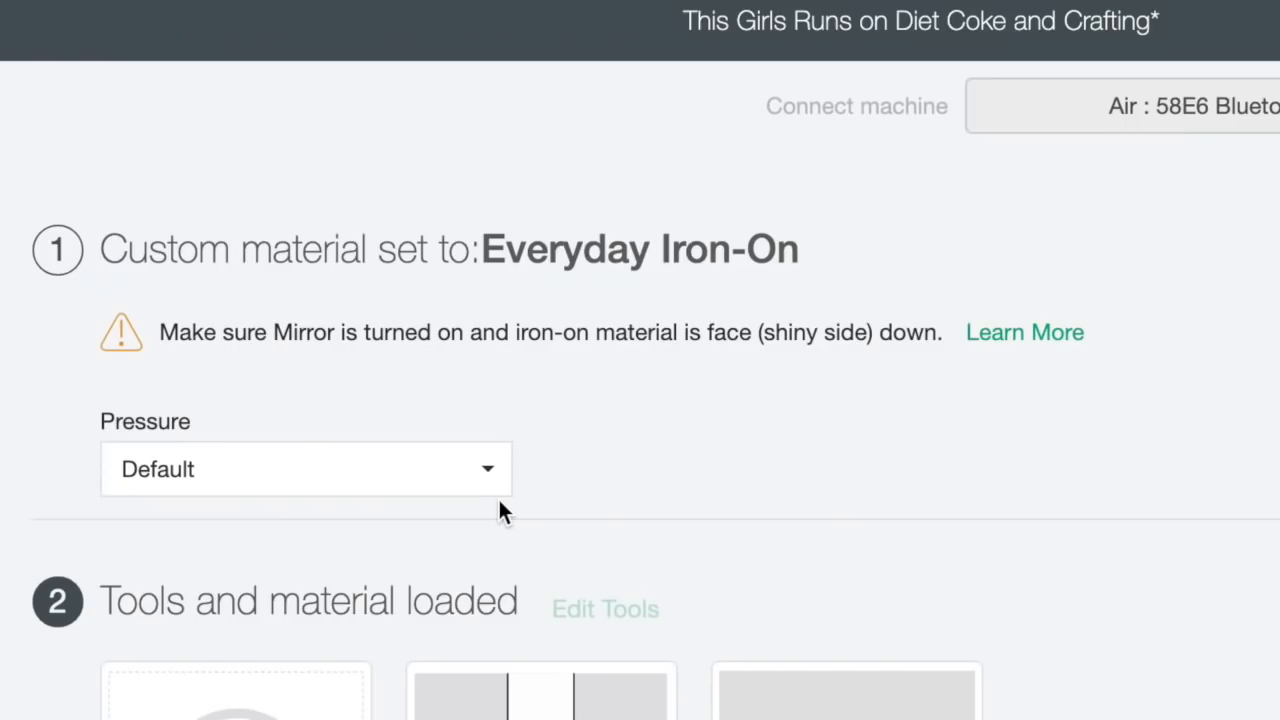
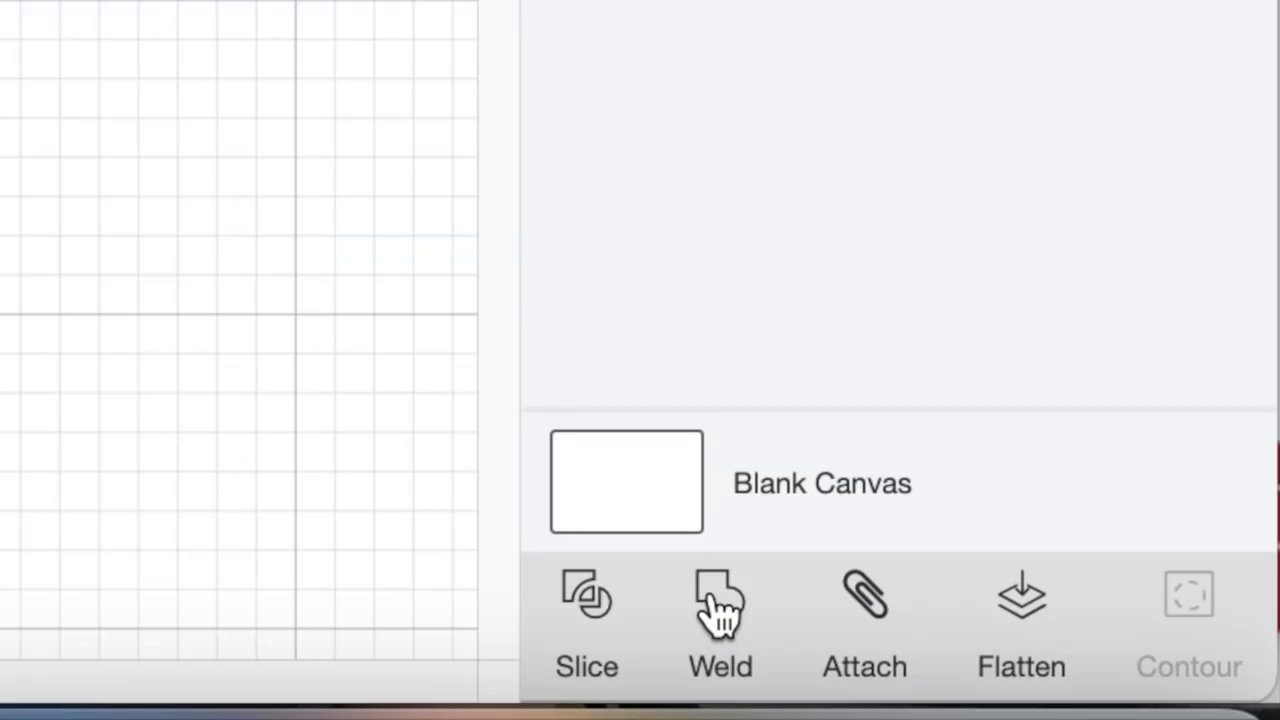
Step: Weld the circle and rectangle into one shape, recolor it light gray and shift it slightly up and to the left
{"action": "left_click", "coordinate": [720, 610]}
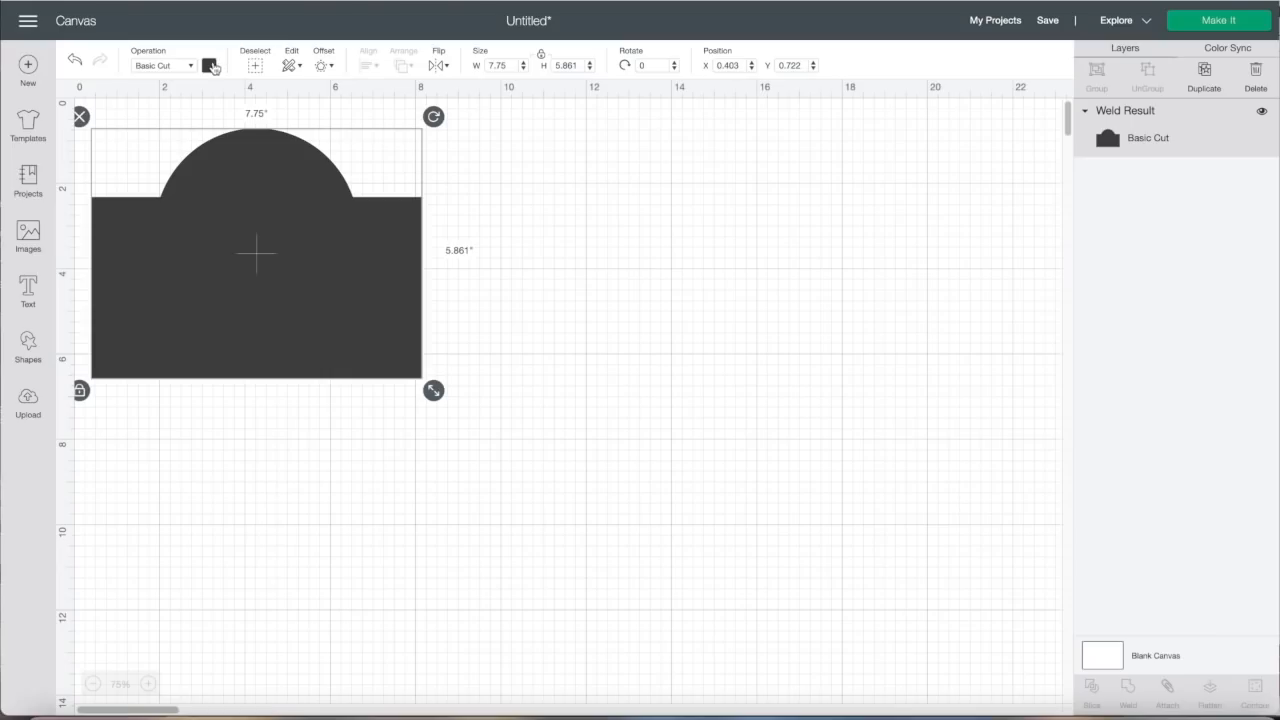
{"action": "left_click", "coordinate": [210, 66]}
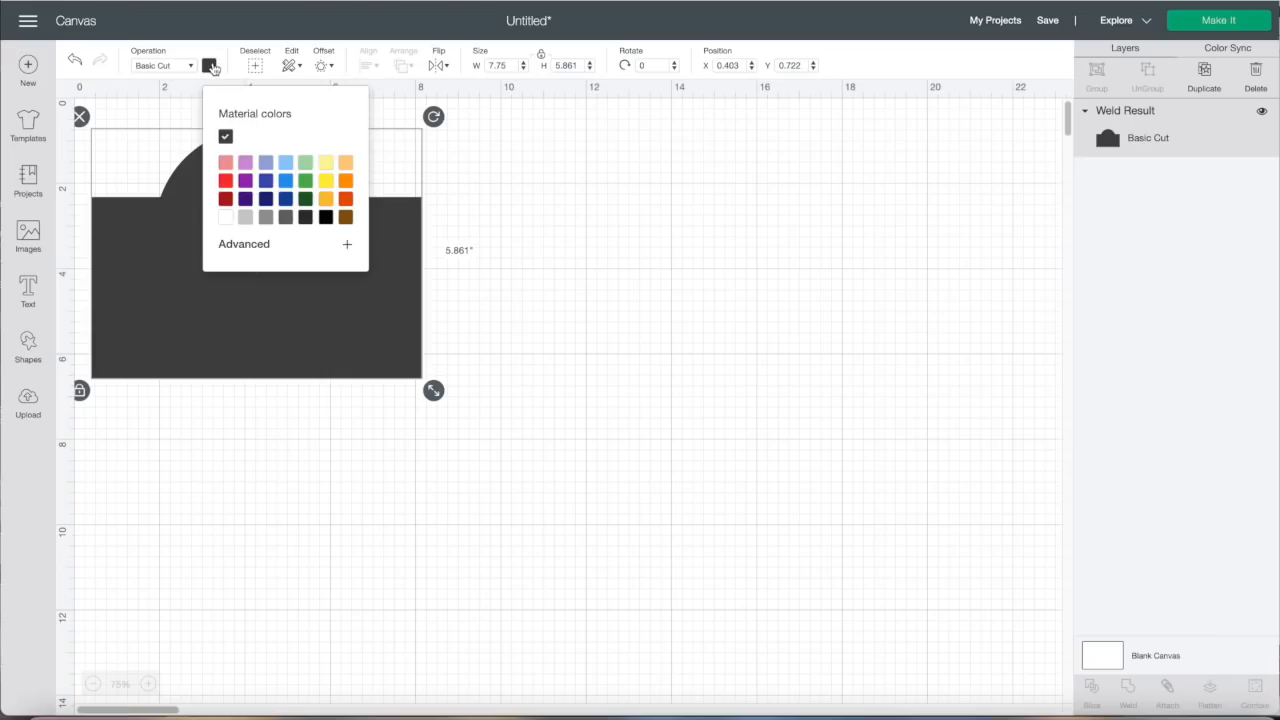
{"action": "left_click", "coordinate": [226, 218]}
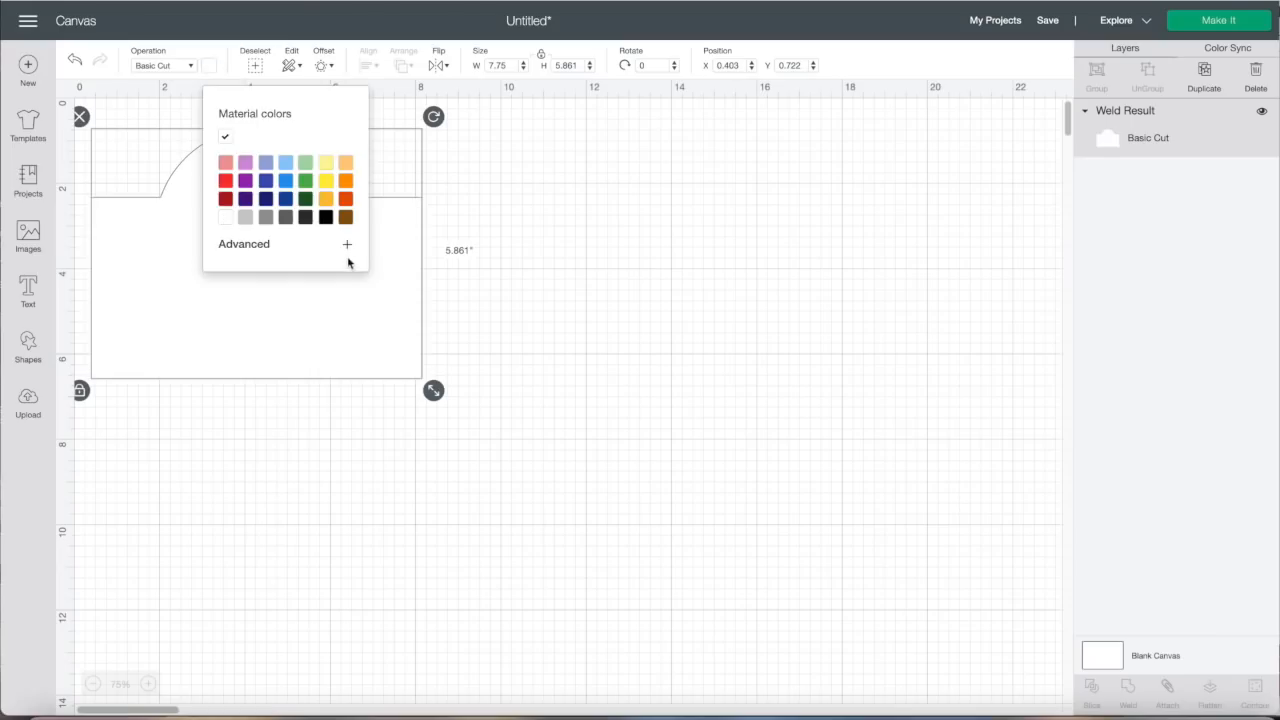
{"action": "left_click", "coordinate": [246, 218]}
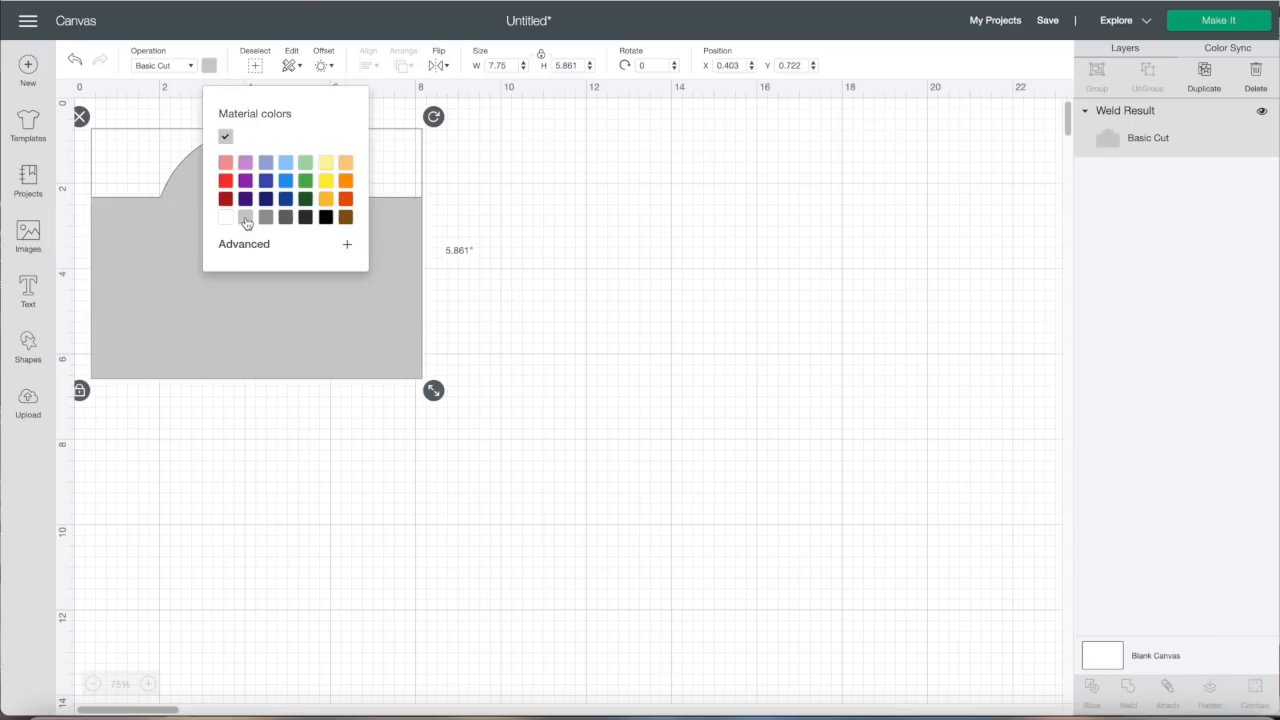
{"action": "left_click_drag", "start_coordinate": [327, 281], "coordinate": [319, 265]}
Step: Add a mountain image to the upper part of the gray shape and enlarge it
{"action": "left_click", "coordinate": [28, 237]}
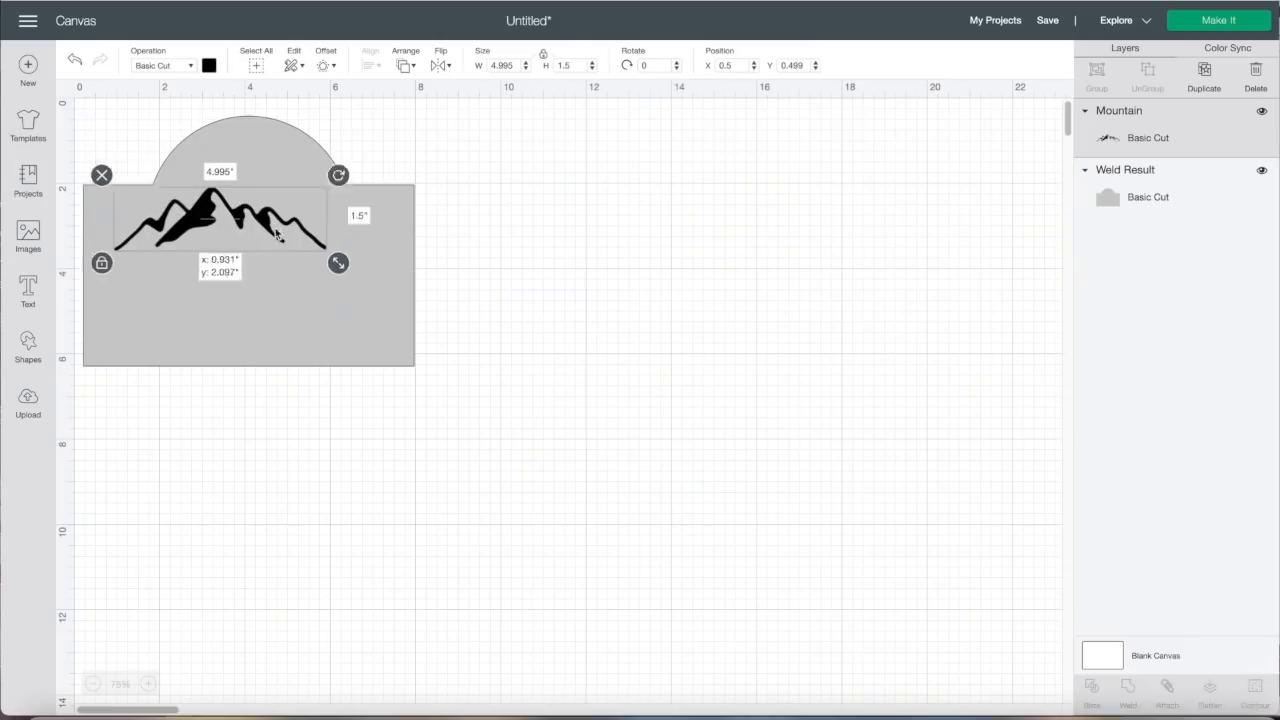
{"action": "left_click_drag", "start_coordinate": [232, 214], "coordinate": [203, 285]}
{"action": "left_click_drag", "start_coordinate": [309, 337], "coordinate": [376, 276]}
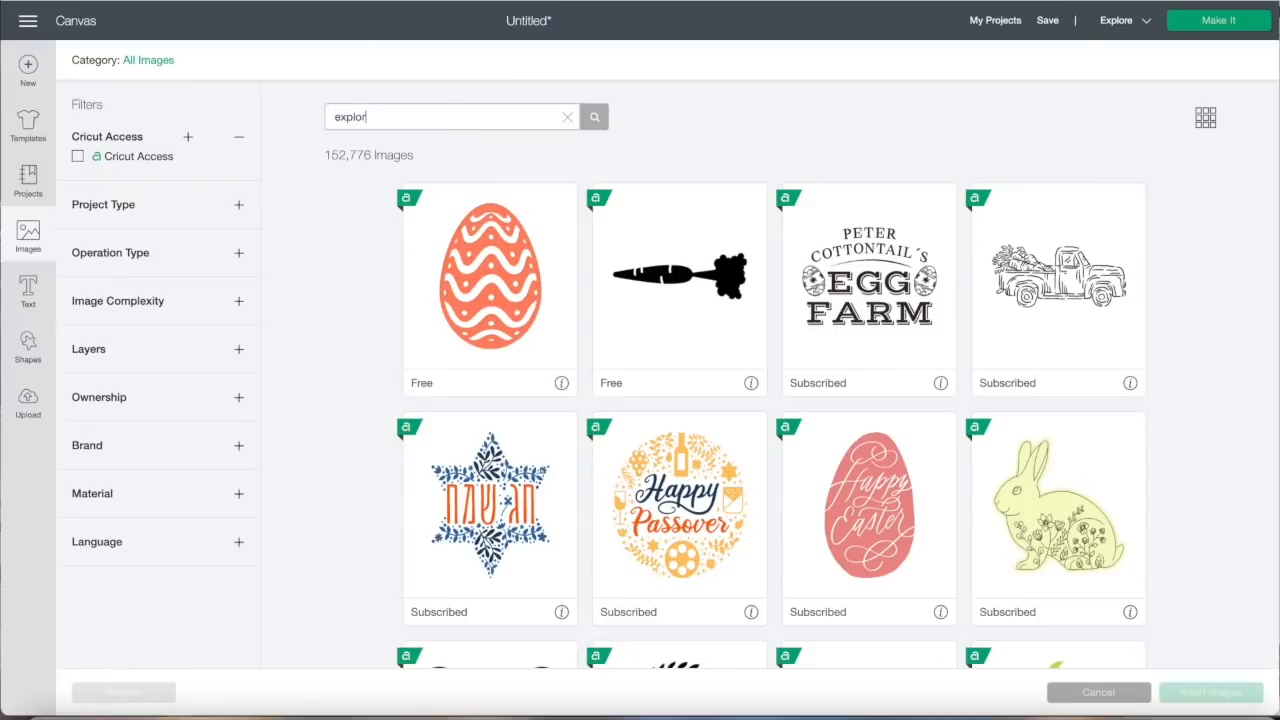
Step: Search the images for "explore", add the Explore The Outdoors text beneath the mountains and enlarge it
{"action": "type", "text": "e"}
{"action": "key", "text": "Return"}
{"action": "scroll", "coordinate": [770, 400], "scroll_direction": "down", "scroll_amount": 5}
{"action": "left_click", "coordinate": [677, 286]}
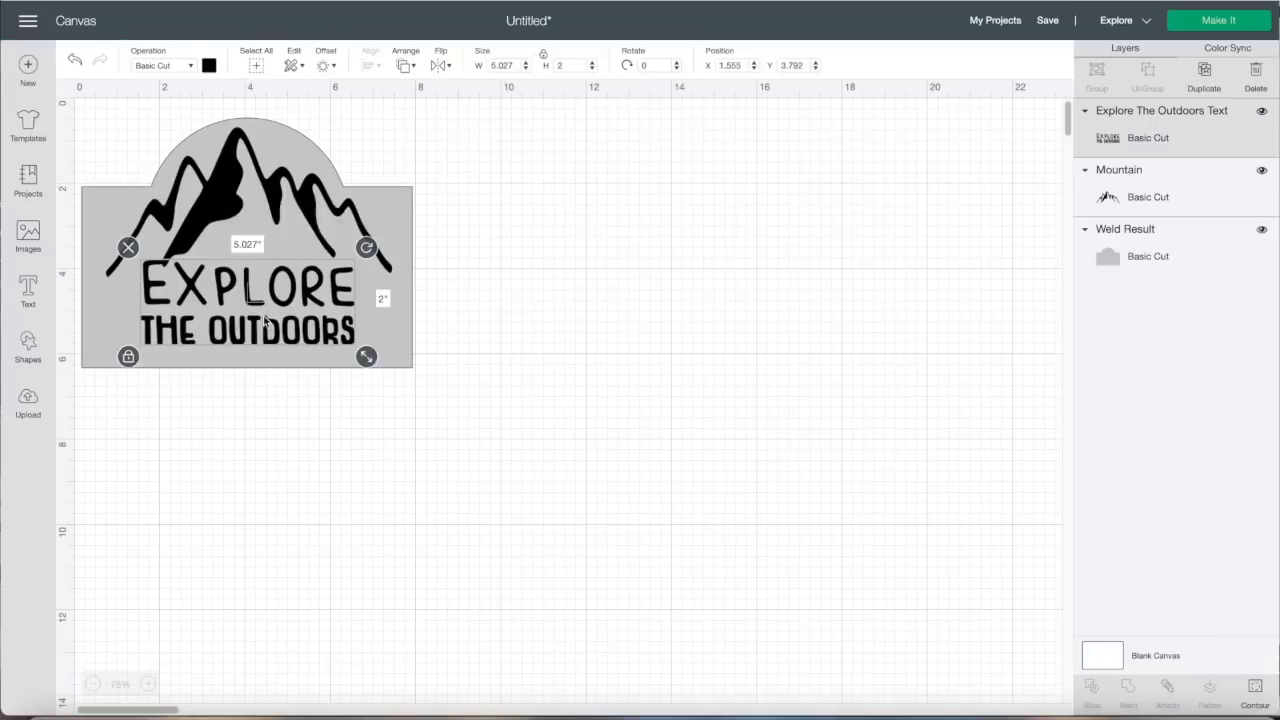
{"action": "left_click_drag", "start_coordinate": [369, 351], "coordinate": [414, 373]}
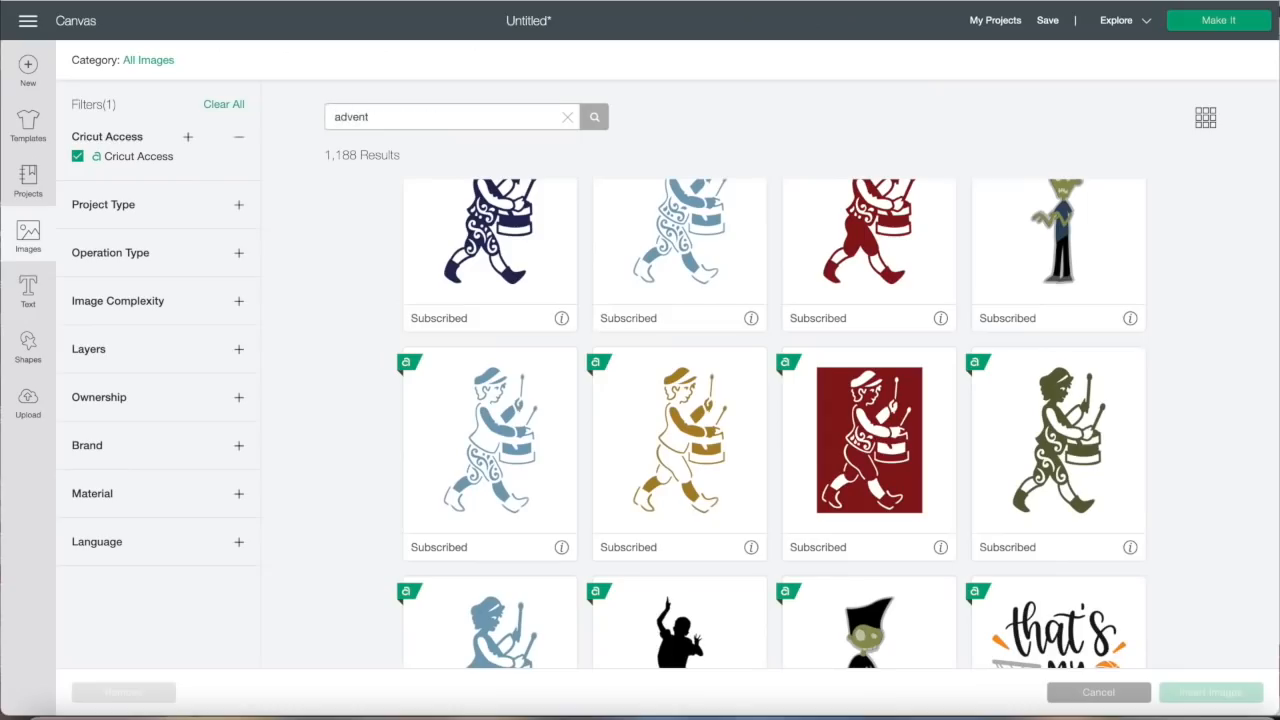
Step: Search the images for "adventure", insert the Adventure Awaits design and move it to a clear area below
{"action": "type", "text": "ure"}
{"action": "key", "text": "Return"}
{"action": "scroll", "coordinate": [710, 520], "scroll_direction": "down", "scroll_amount": 2}
{"action": "scroll", "coordinate": [710, 520], "scroll_direction": "down", "scroll_amount": 1}
{"action": "left_click", "coordinate": [478, 400]}
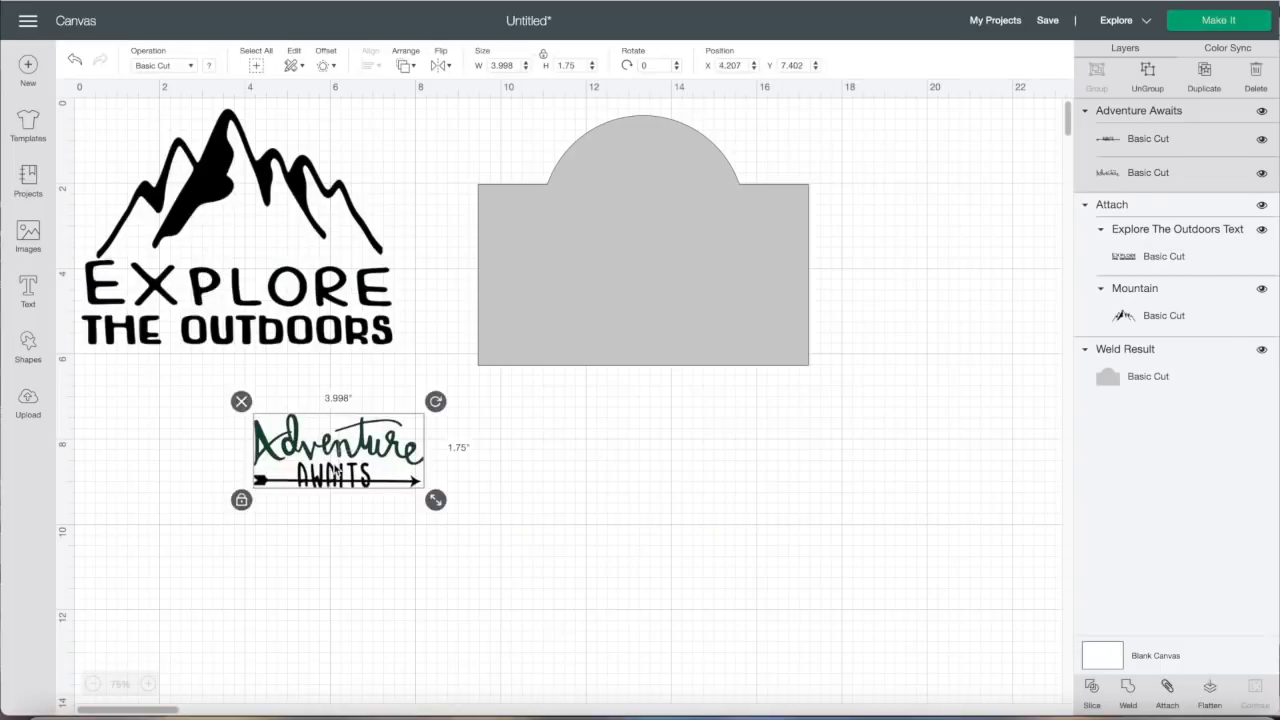
{"action": "left_click_drag", "start_coordinate": [330, 455], "coordinate": [412, 512]}
Step: Search the images for "tent" and insert the brown tent image onto the gray shape
{"action": "left_click", "coordinate": [335, 460]}
{"action": "type", "text": "tent"}
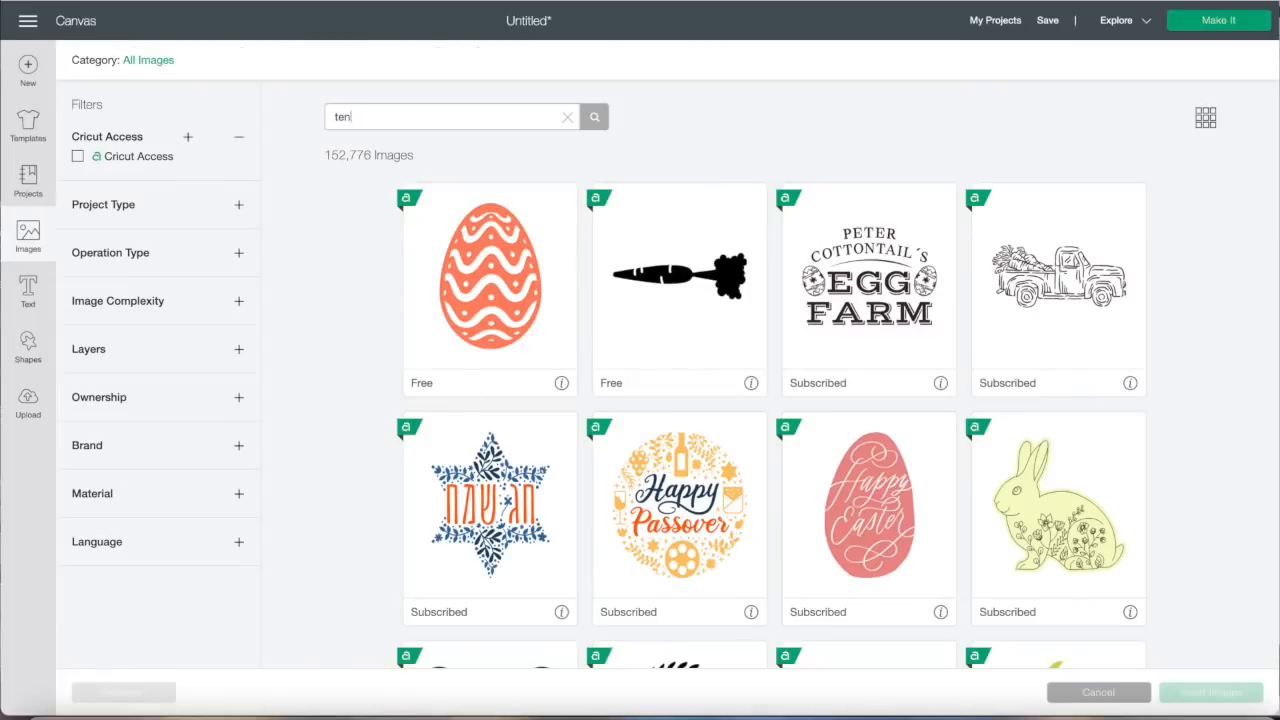
{"action": "key", "text": "Return"}
{"action": "scroll", "coordinate": [664, 478], "scroll_direction": "down", "scroll_amount": 5}
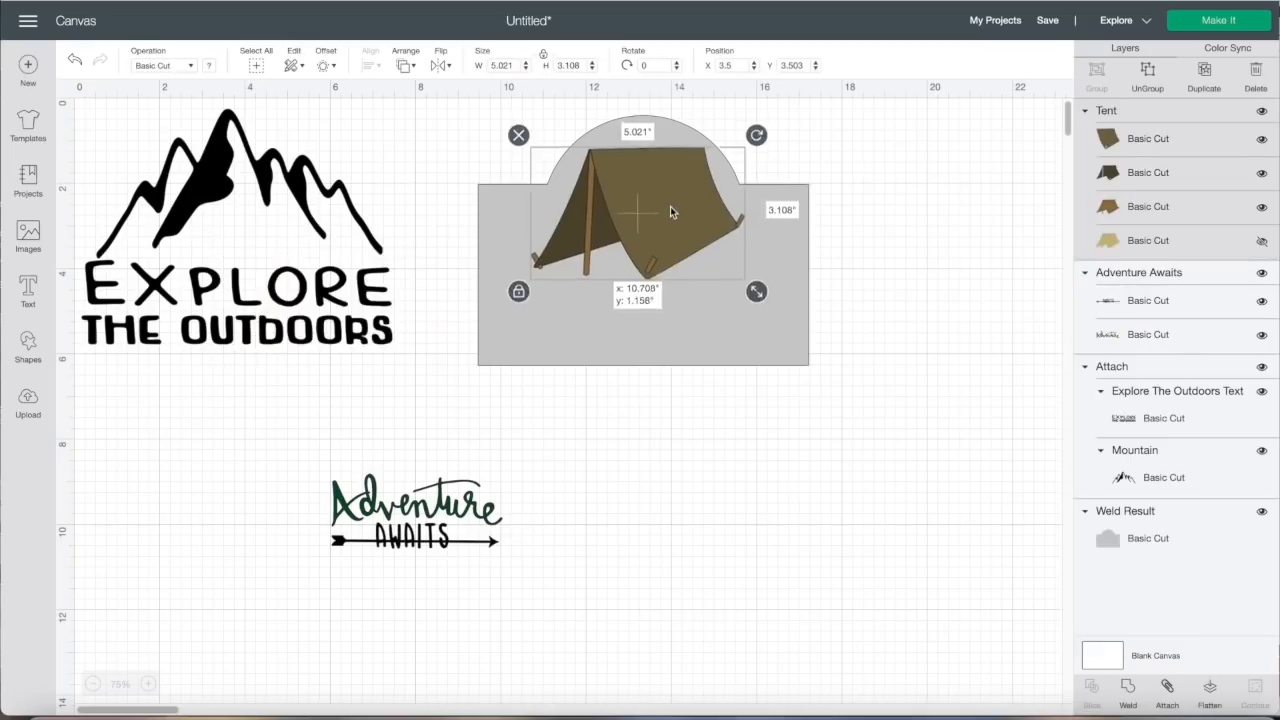
Step: Place the Adventure Awaits text beneath the tent on the gray shape and enlarge it
{"action": "left_click_drag", "start_coordinate": [360, 540], "coordinate": [564, 350]}
{"action": "left_click_drag", "start_coordinate": [734, 366], "coordinate": [806, 366]}
{"action": "left_click", "coordinate": [662, 228]}
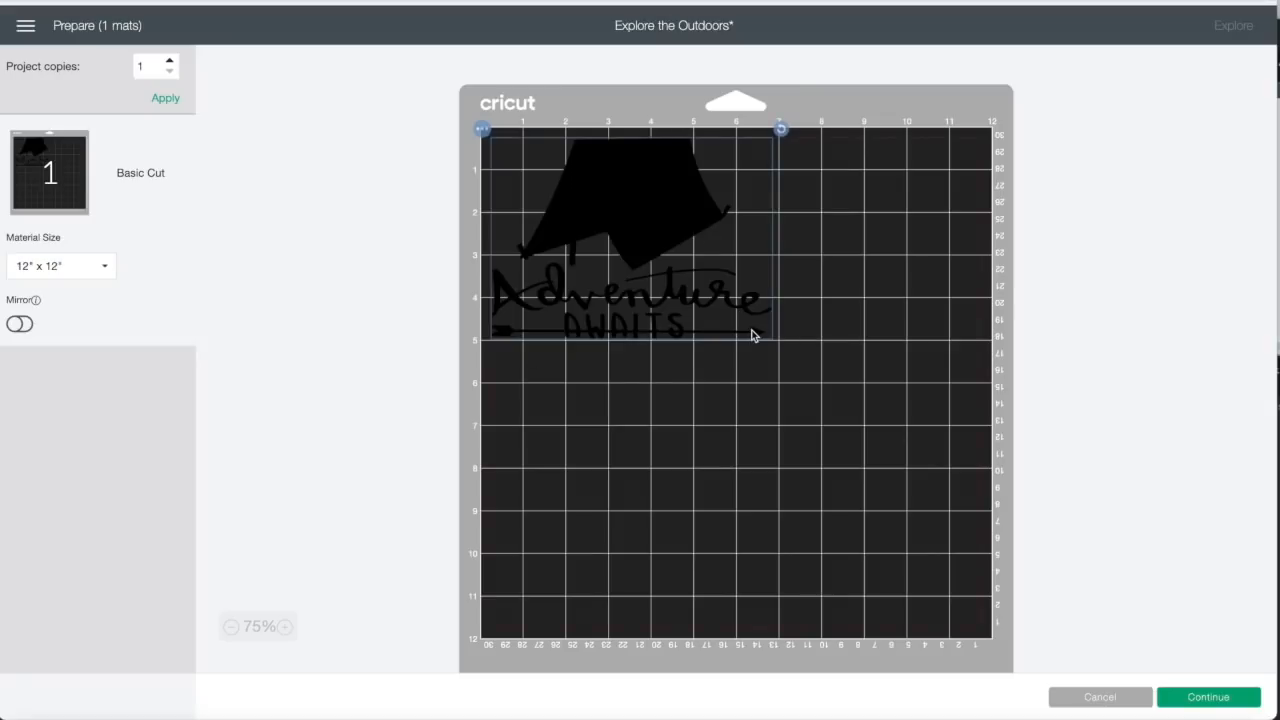
Step: Continue from the tent design's mat preview to the machine connection stage
{"action": "left_click", "coordinate": [1183, 700]}
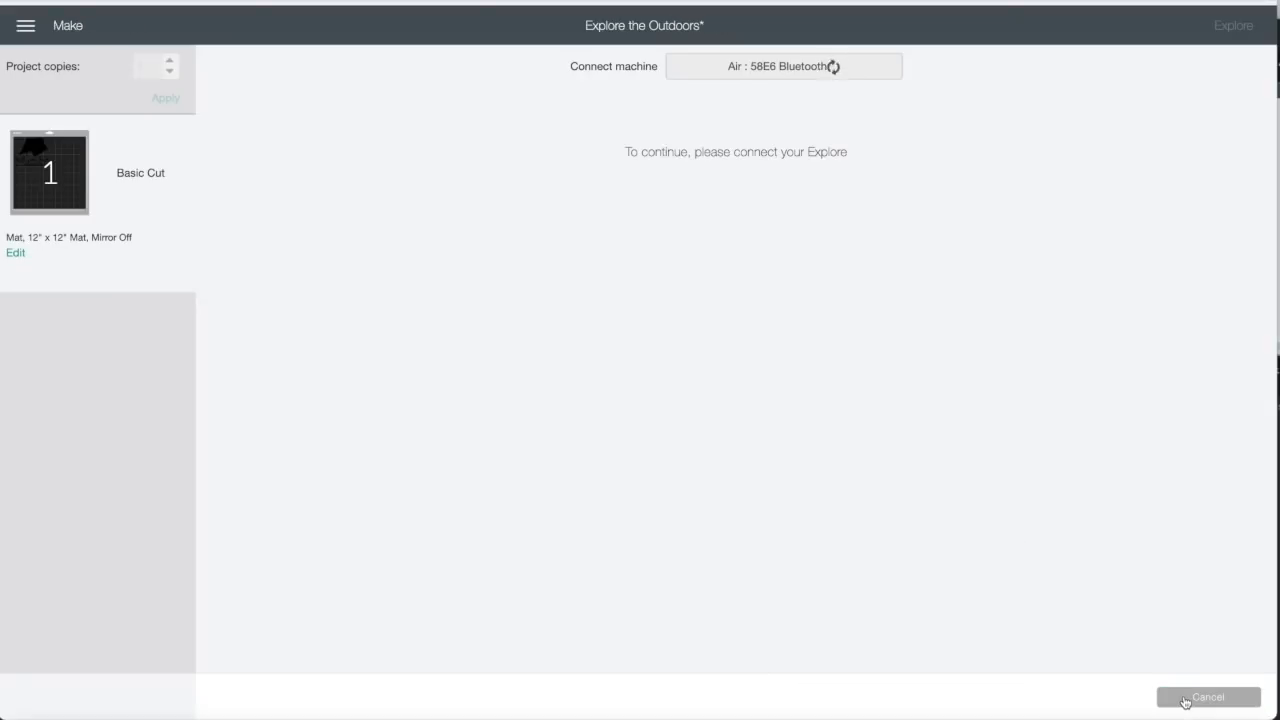
Step: Copy the attached mountain and Explore The Outdoors design
{"action": "left_click", "coordinate": [343, 257]}
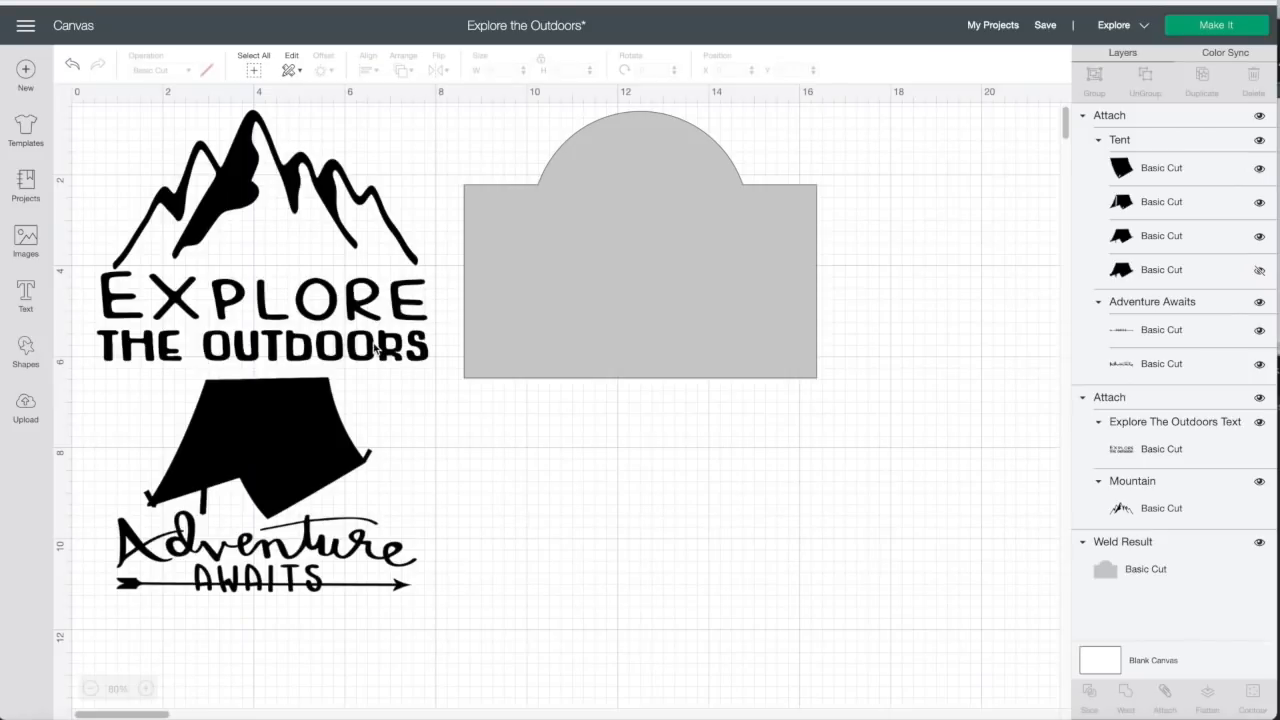
{"action": "left_click", "coordinate": [372, 346]}
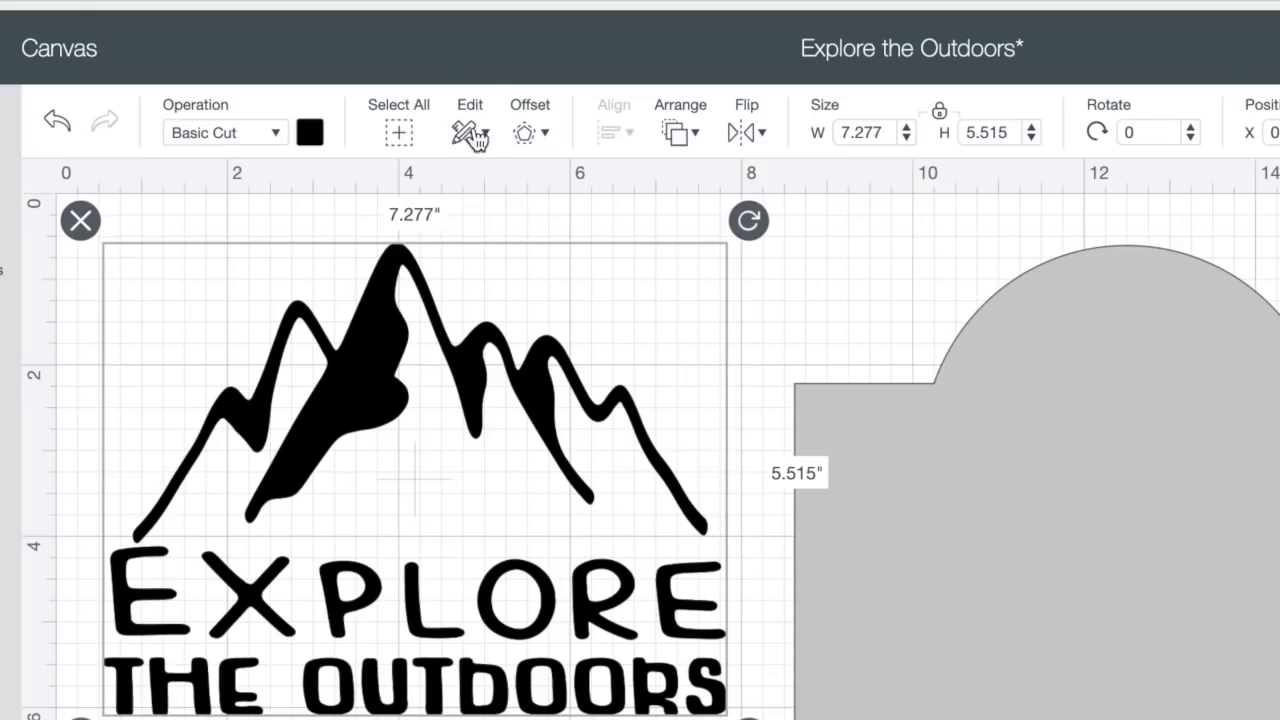
{"action": "left_click", "coordinate": [476, 135]}
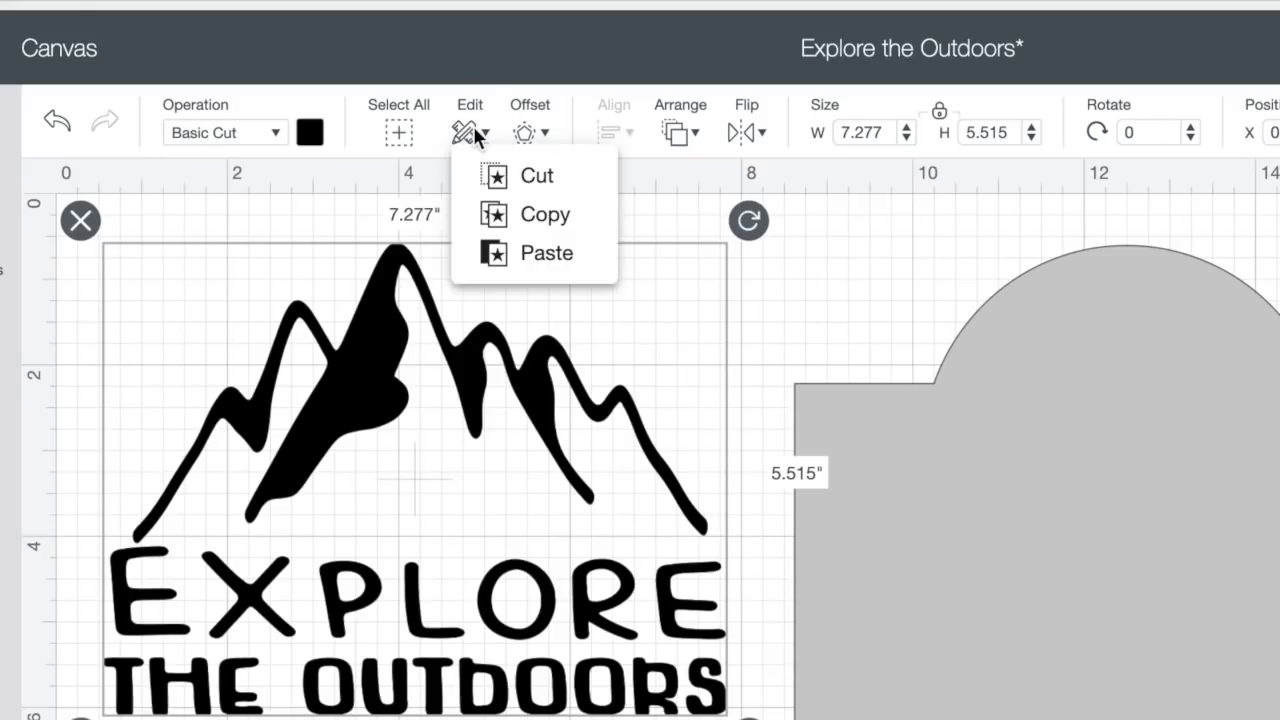
{"action": "left_click", "coordinate": [540, 220]}
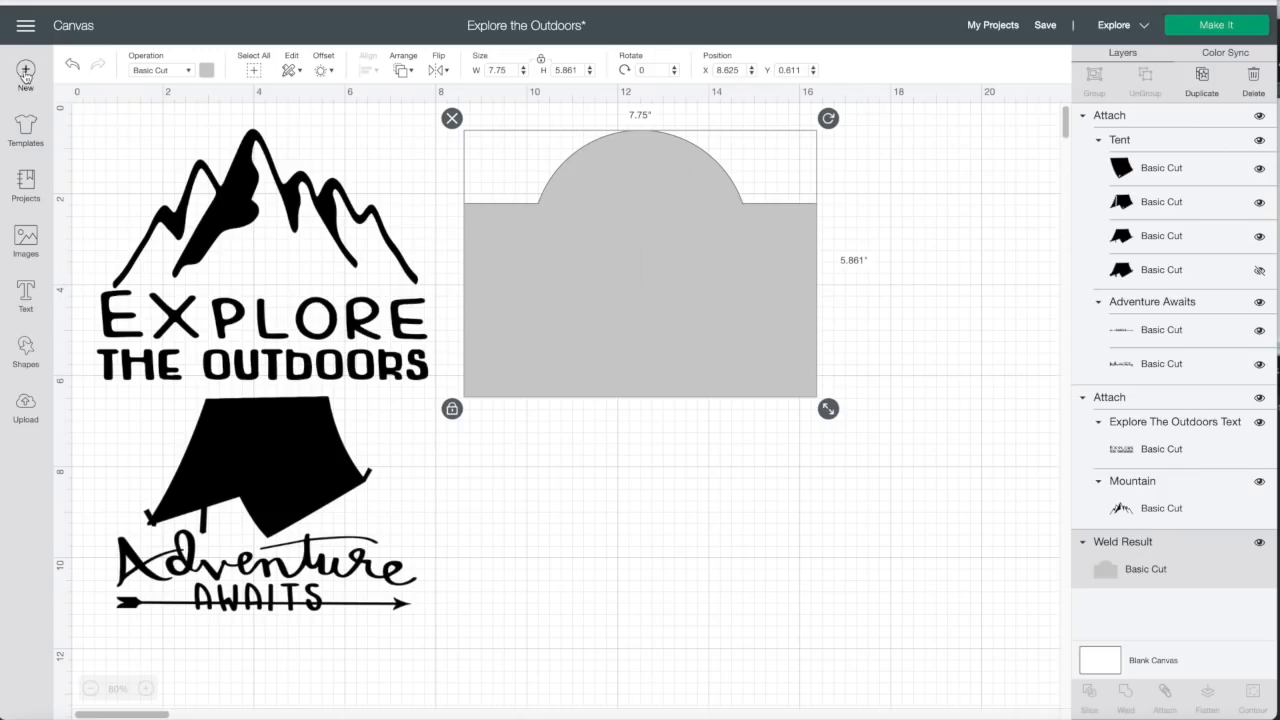
Step: Start a new project, saving the changes to the current one
{"action": "left_click", "coordinate": [26, 72]}
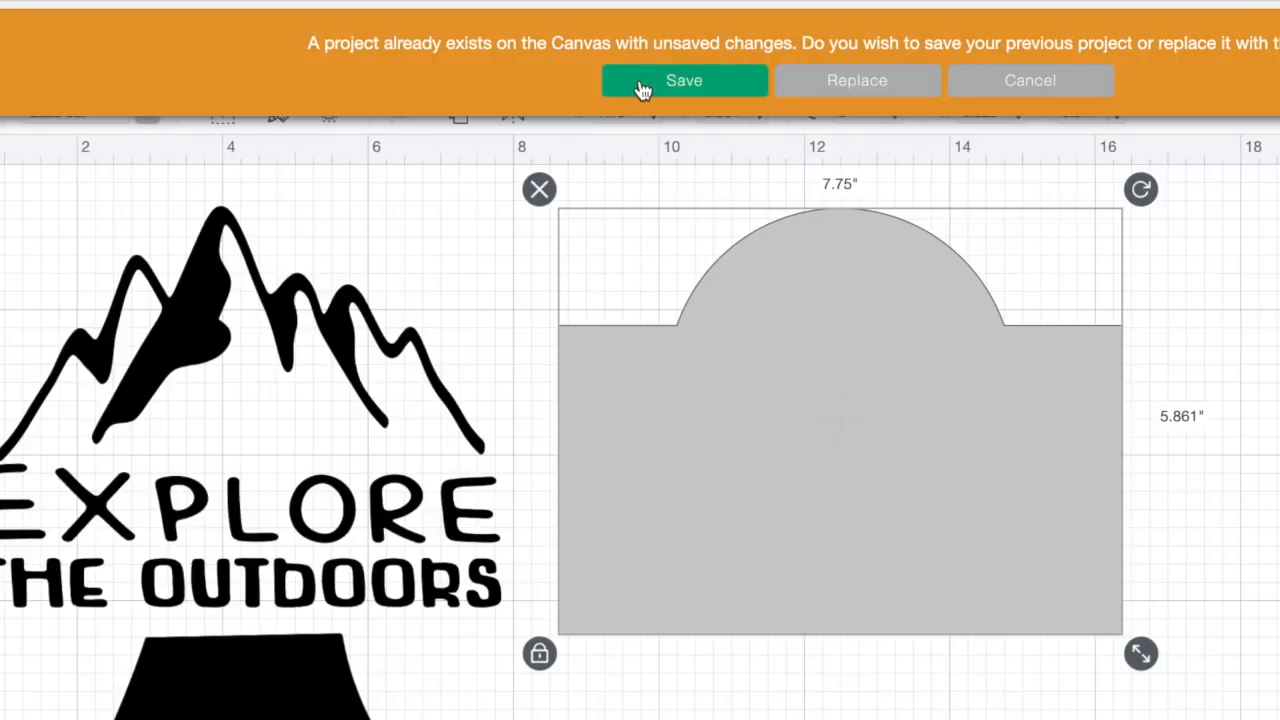
{"action": "left_click", "coordinate": [643, 90]}
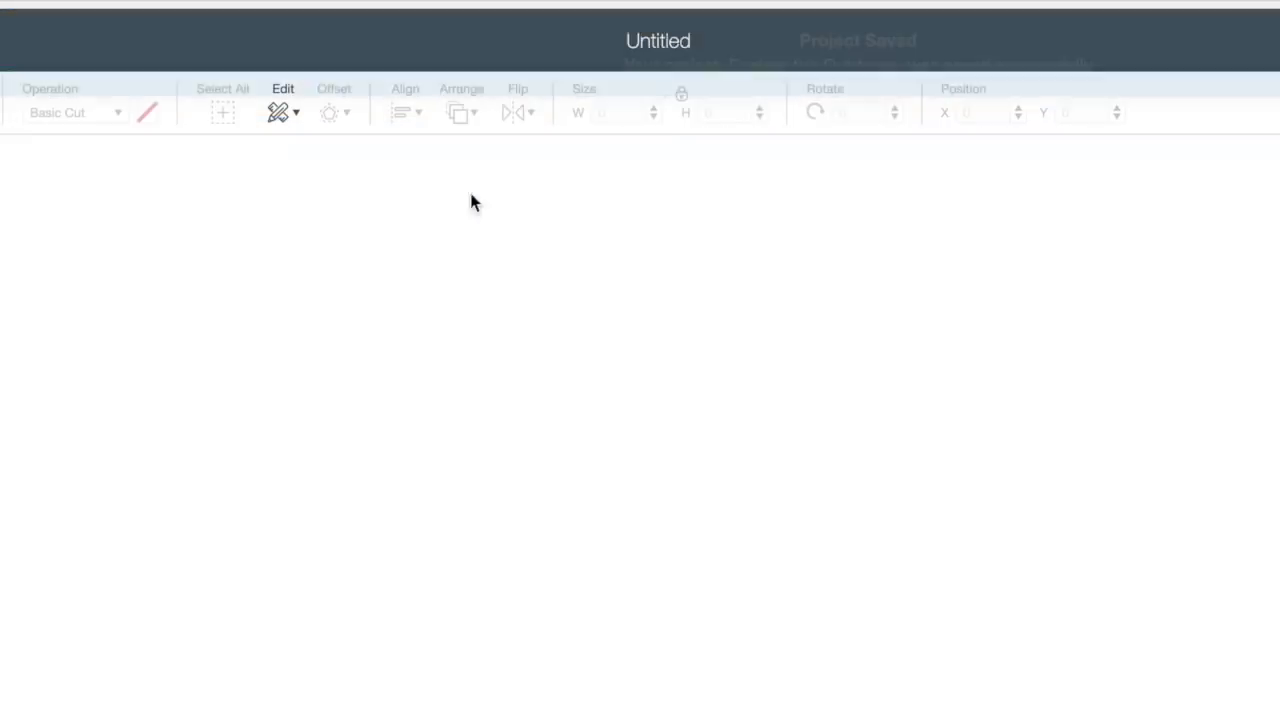
Step: Paste the copied Explore The Outdoors design into the new project and move it down and to the right
{"action": "left_click", "coordinate": [281, 116]}
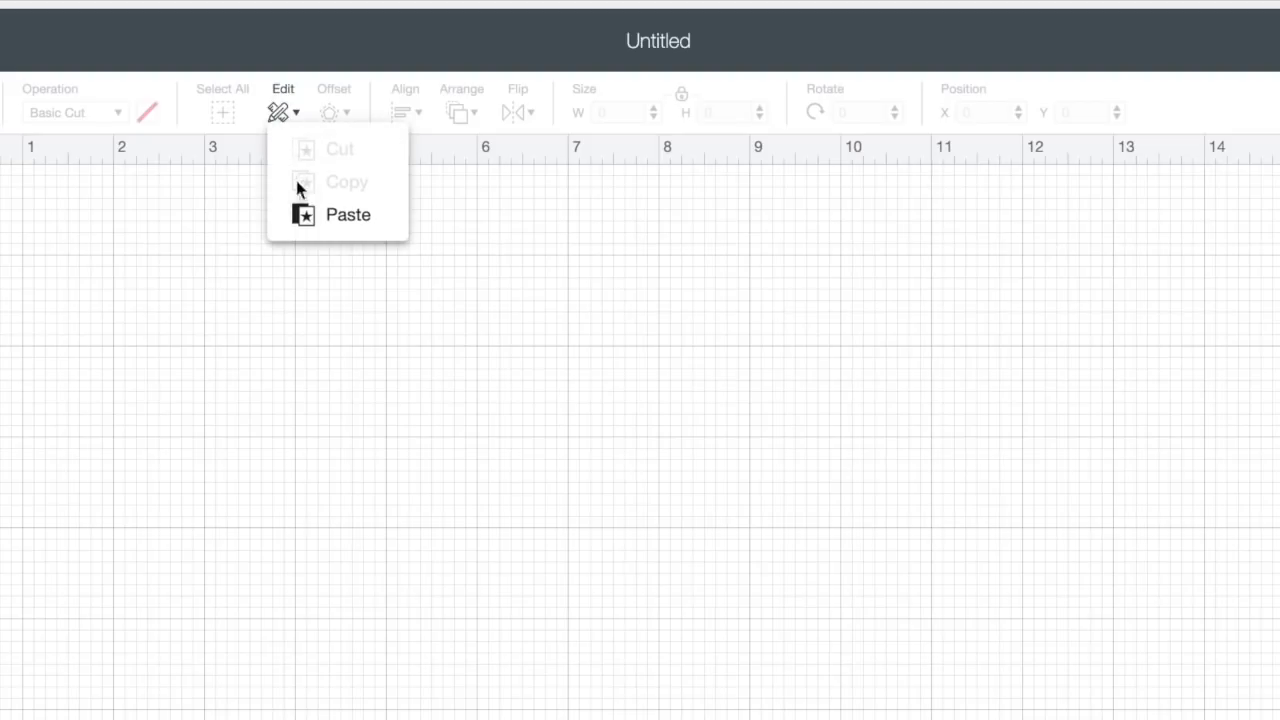
{"action": "left_click", "coordinate": [330, 216]}
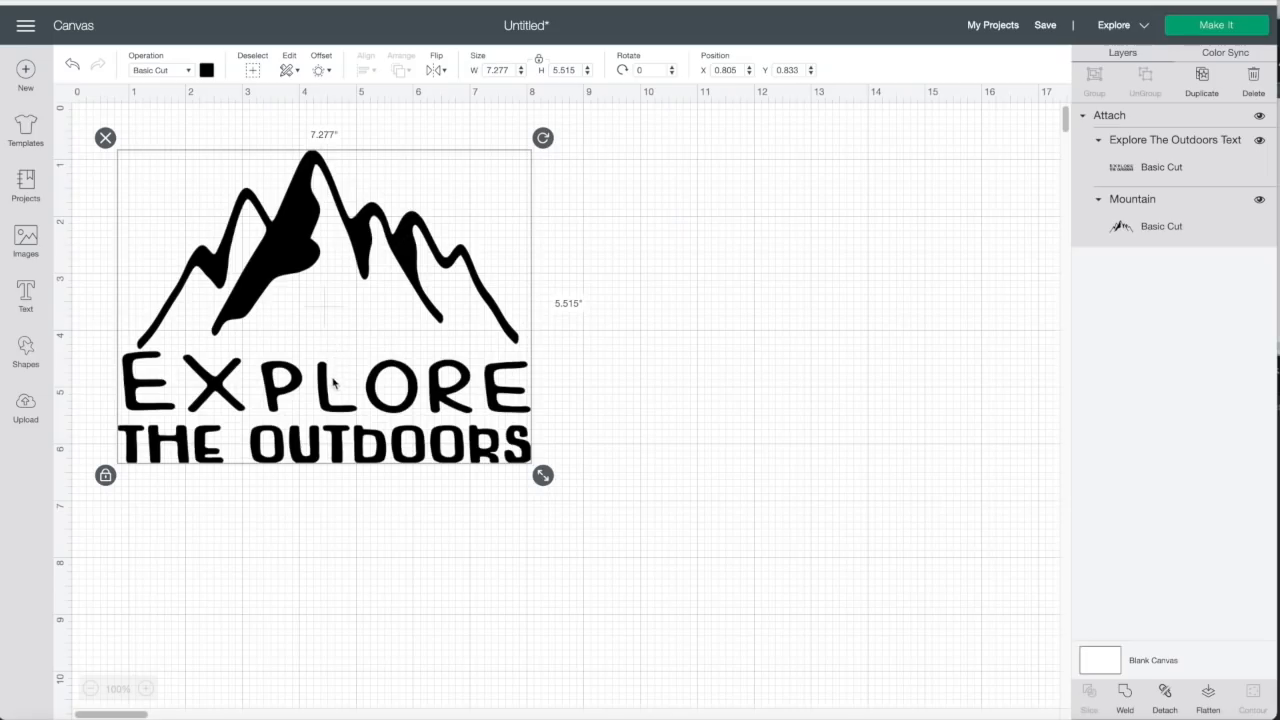
{"action": "left_click_drag", "start_coordinate": [335, 382], "coordinate": [600, 554]}
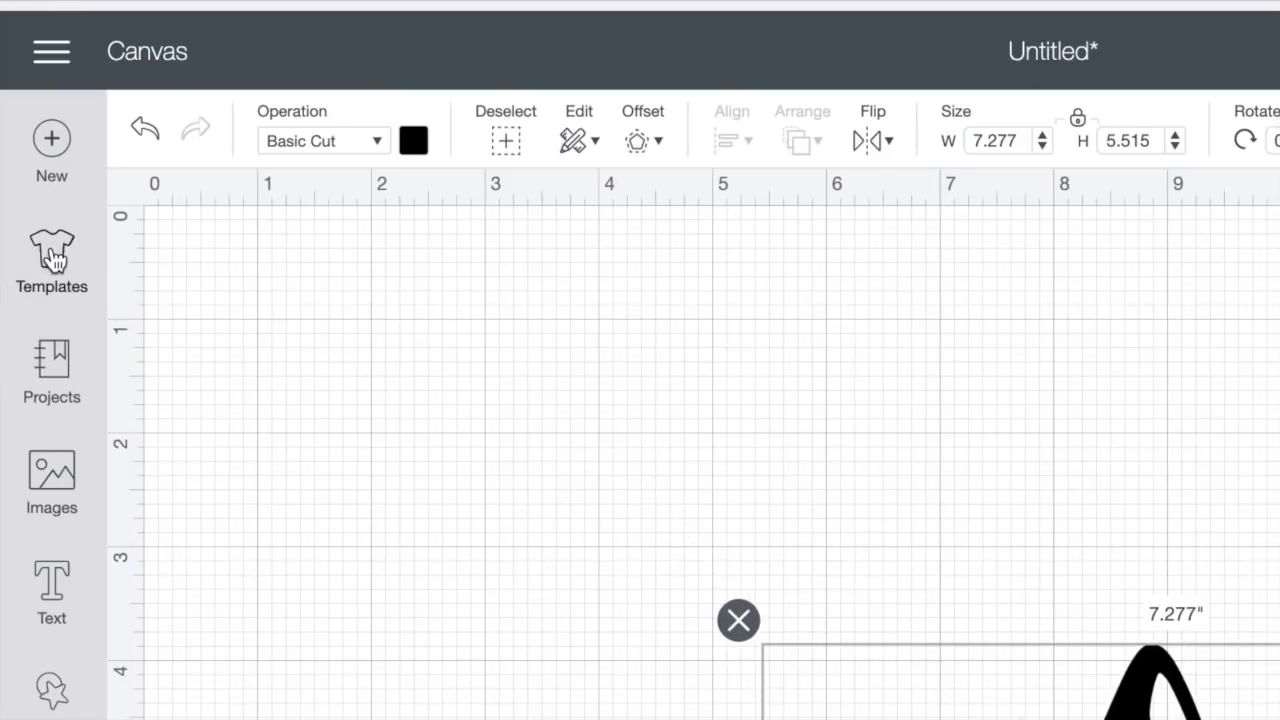
Step: Search the templates for "shirt" and place the Classic t-shirts template behind the Explore The Outdoors design
{"action": "left_click", "coordinate": [52, 258]}
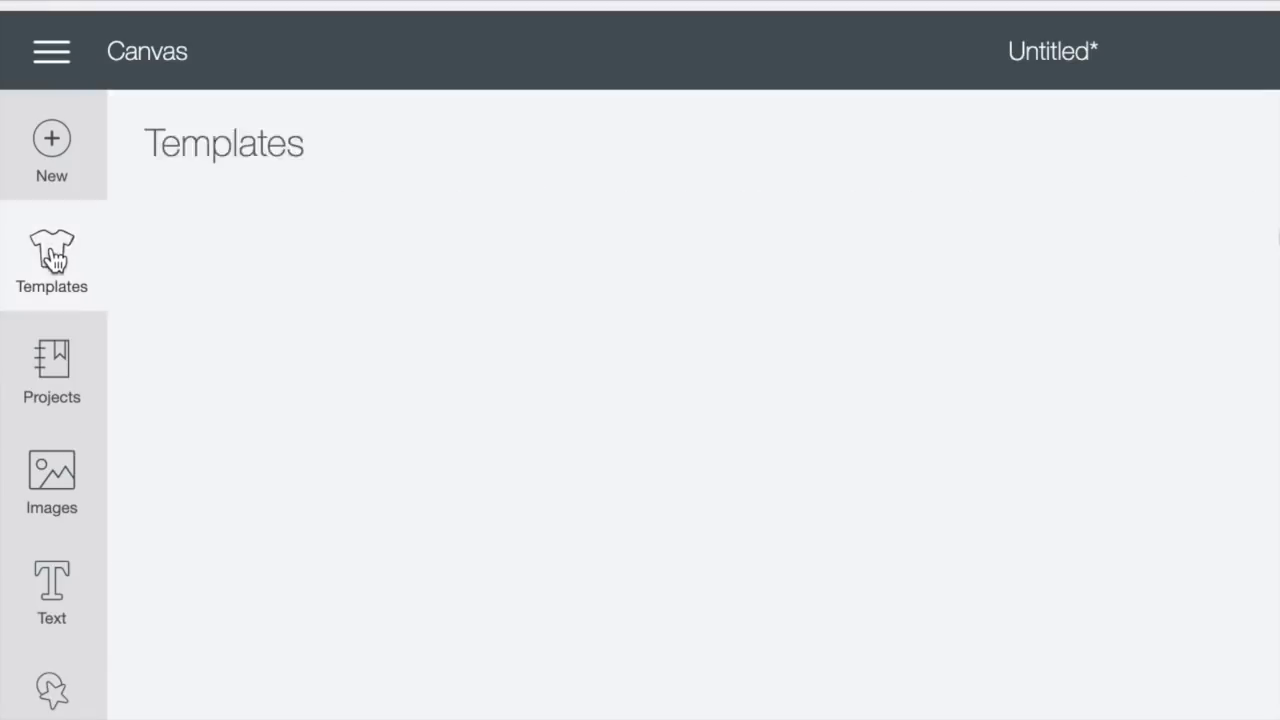
{"action": "scroll", "coordinate": [333, 312], "scroll_direction": "down", "scroll_amount": 5}
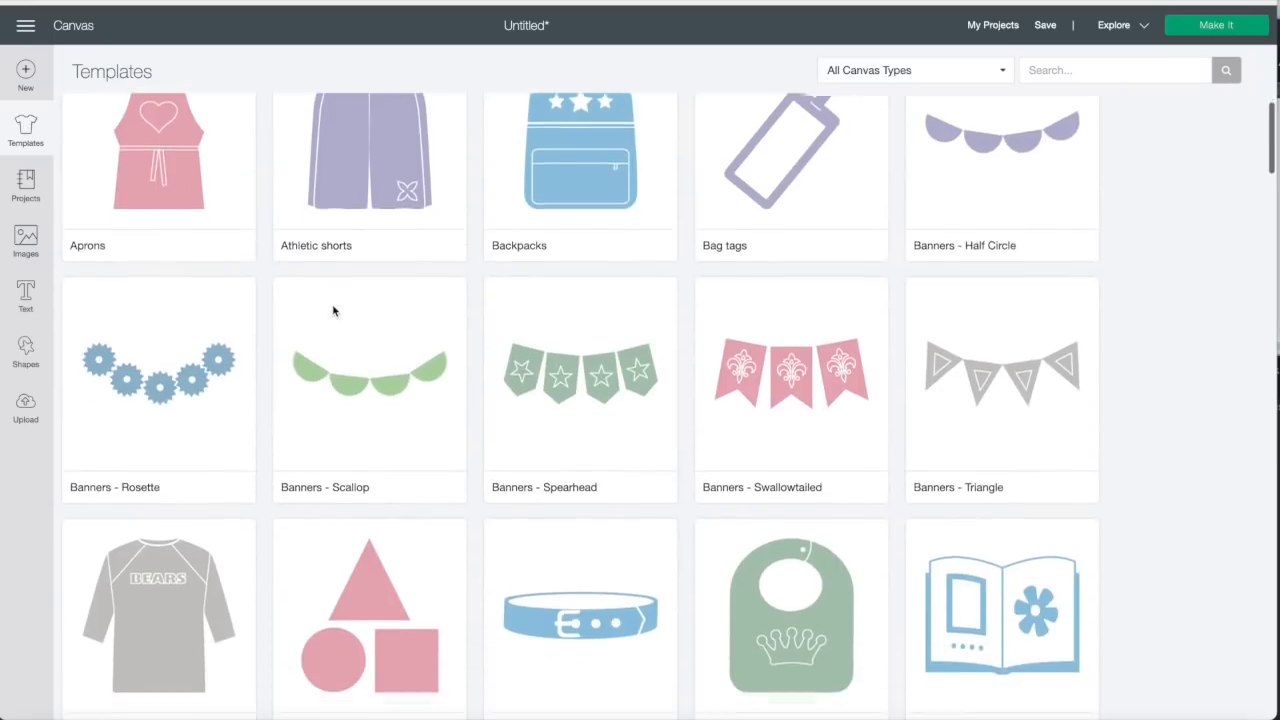
{"action": "scroll", "coordinate": [334, 312], "scroll_direction": "down", "scroll_amount": 10}
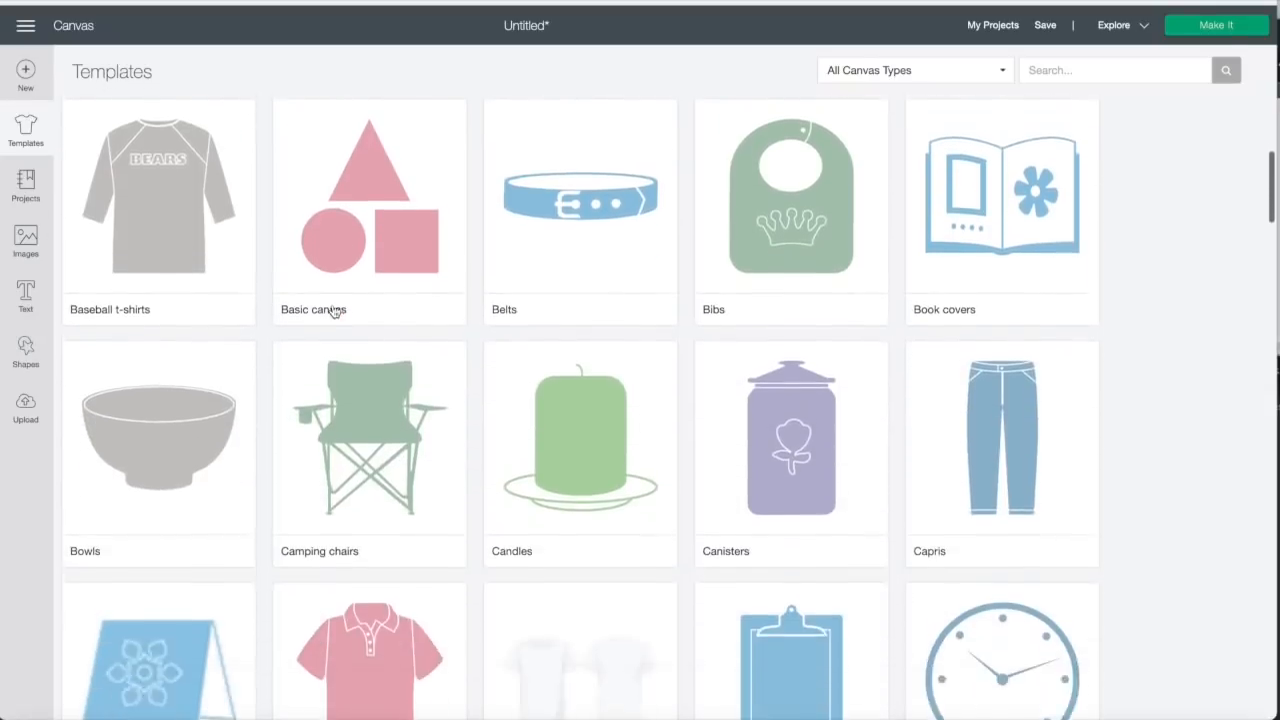
{"action": "scroll", "coordinate": [334, 312], "scroll_direction": "down", "scroll_amount": 14}
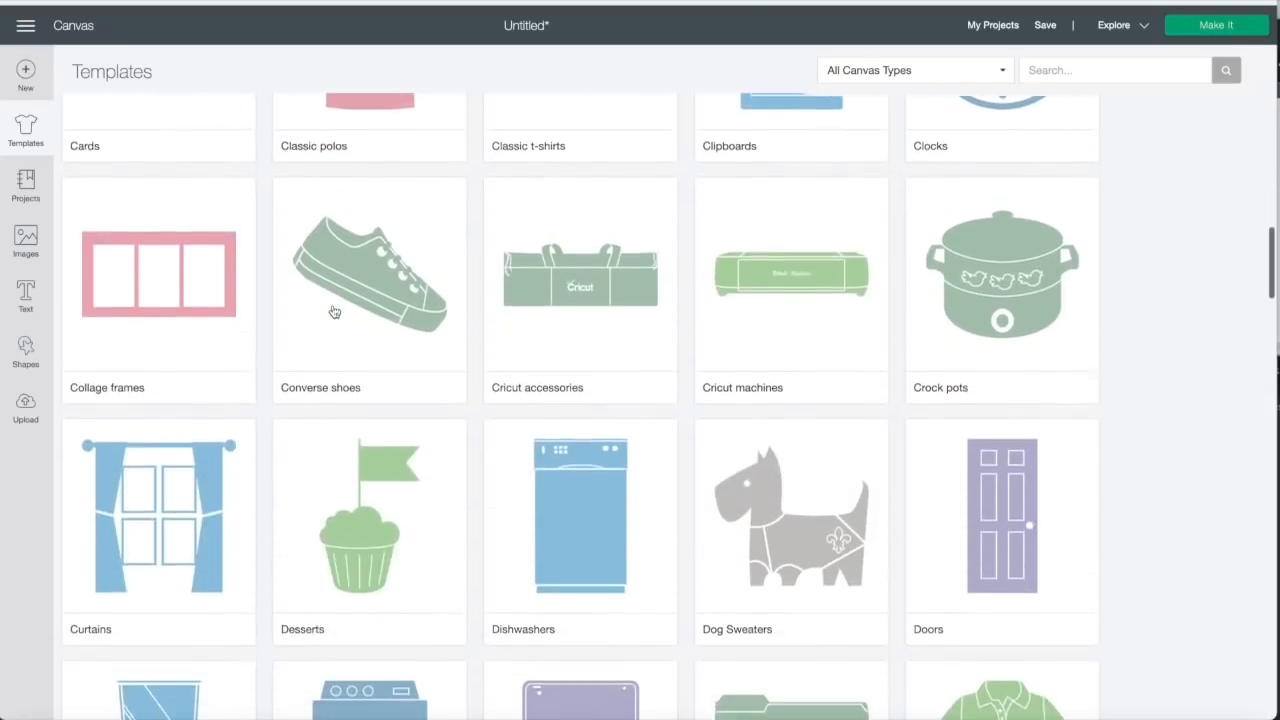
{"action": "scroll", "coordinate": [334, 312], "scroll_direction": "down", "scroll_amount": 8}
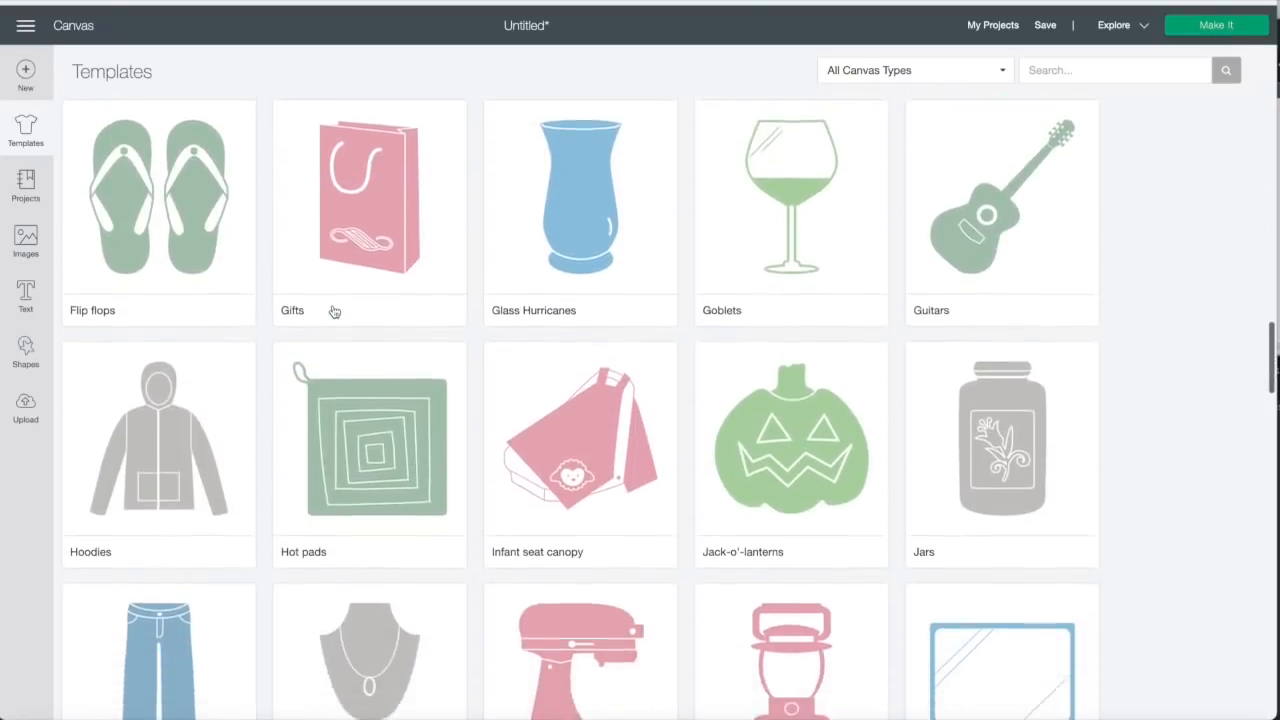
{"action": "scroll", "coordinate": [334, 312], "scroll_direction": "up", "scroll_amount": 9}
{"action": "scroll", "coordinate": [334, 312], "scroll_direction": "up", "scroll_amount": 10}
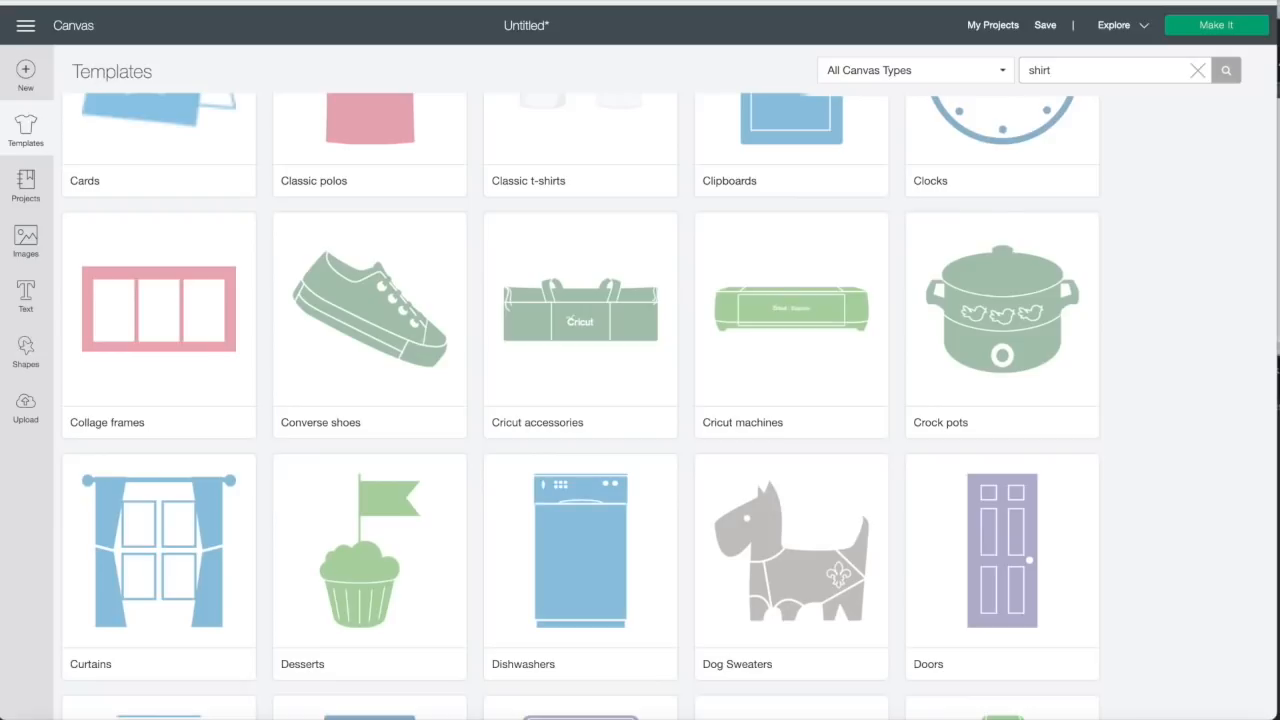
{"action": "key", "text": "Return"}
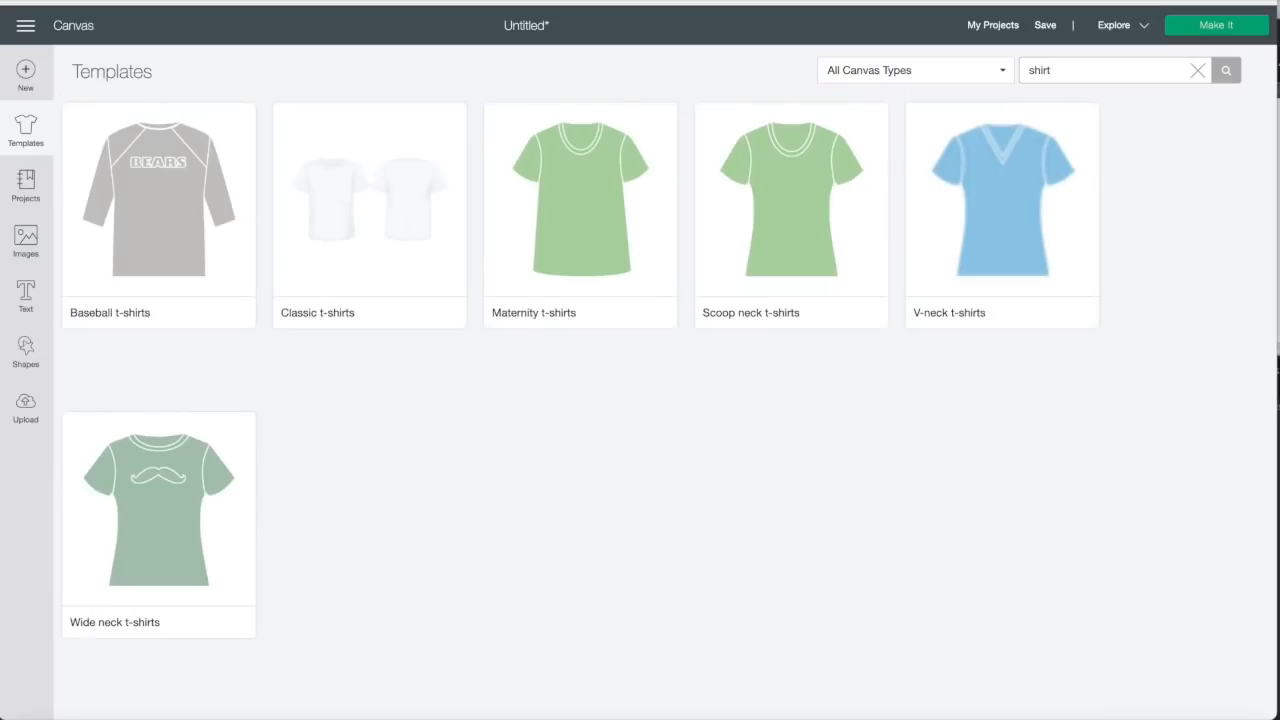
{"action": "left_click", "coordinate": [363, 258]}
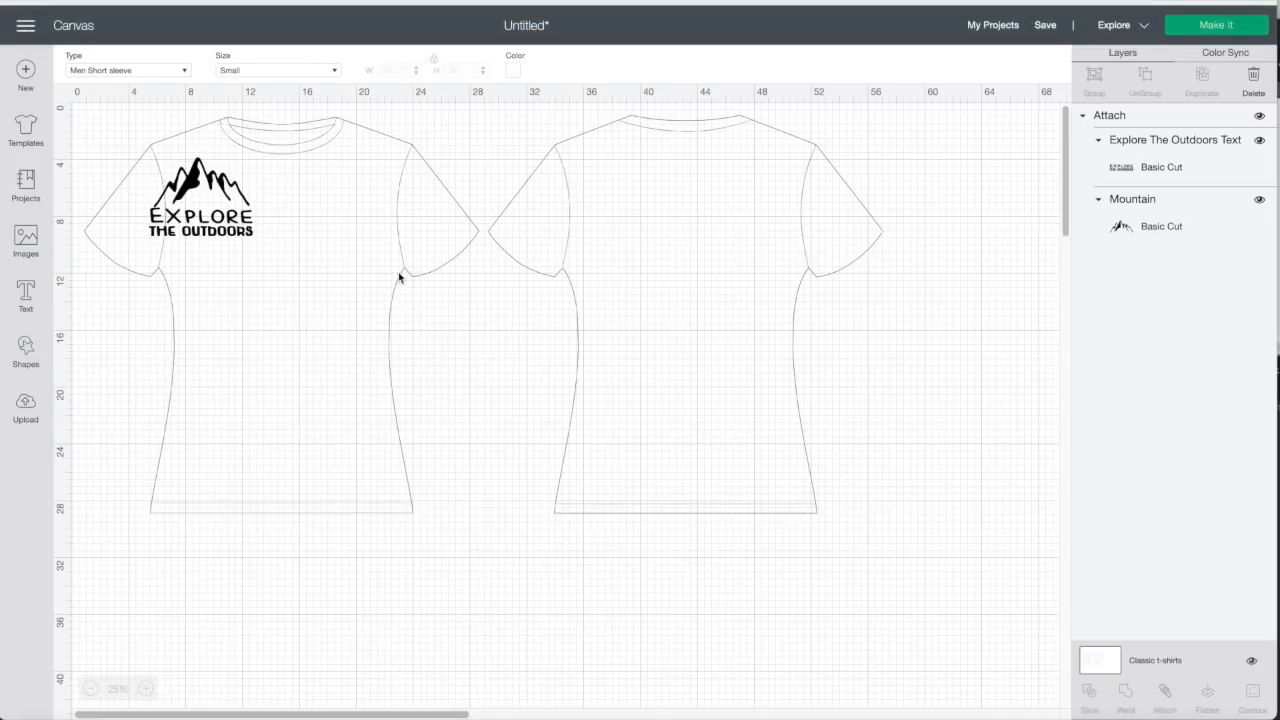
Step: Review the t-shirt template's available sizes and garment types, keeping Small and Men Short sleeve
{"action": "left_click", "coordinate": [322, 70]}
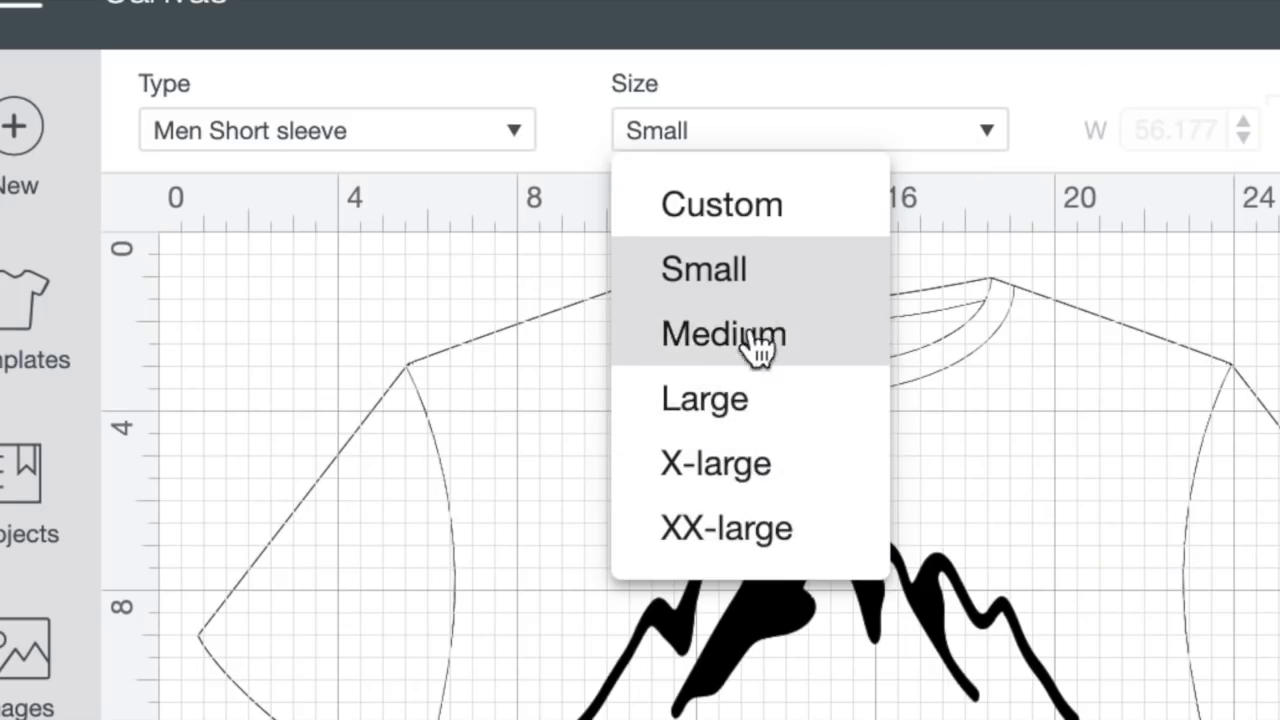
{"action": "left_click", "coordinate": [757, 271]}
{"action": "left_click", "coordinate": [477, 143]}
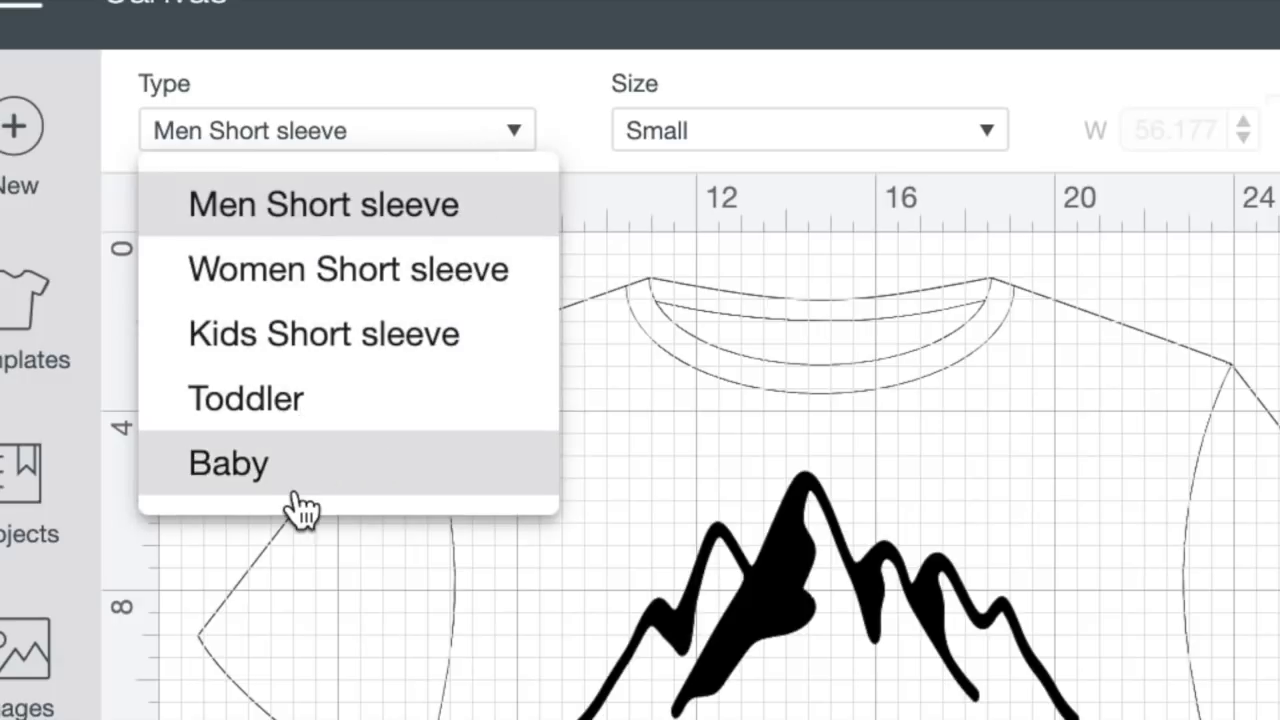
{"action": "key", "text": "Escape"}
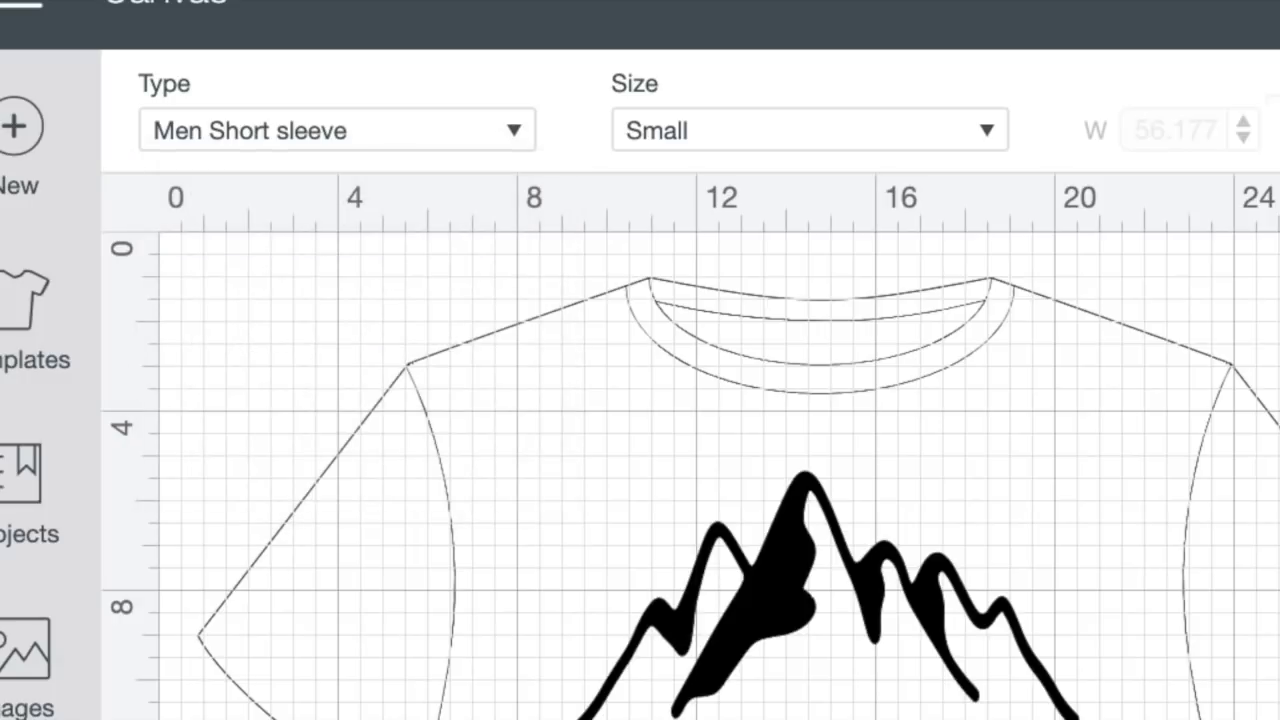
{"action": "key", "text": "Escape"}
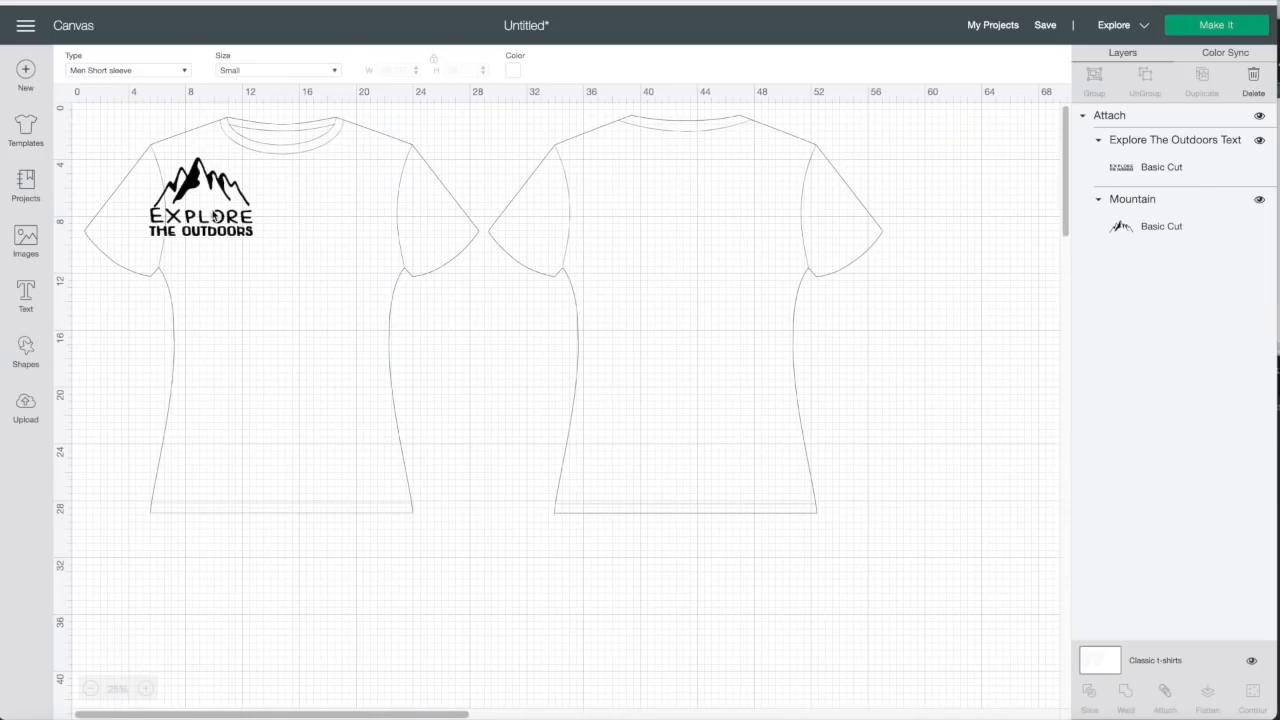
Step: Enlarge the Explore The Outdoors design to about 12.26 × 9.29 inches and center it on the chest of the front shirt
{"action": "left_click_drag", "start_coordinate": [214, 216], "coordinate": [399, 333]}
{"action": "left_click_drag", "start_coordinate": [300, 290], "coordinate": [279, 268]}
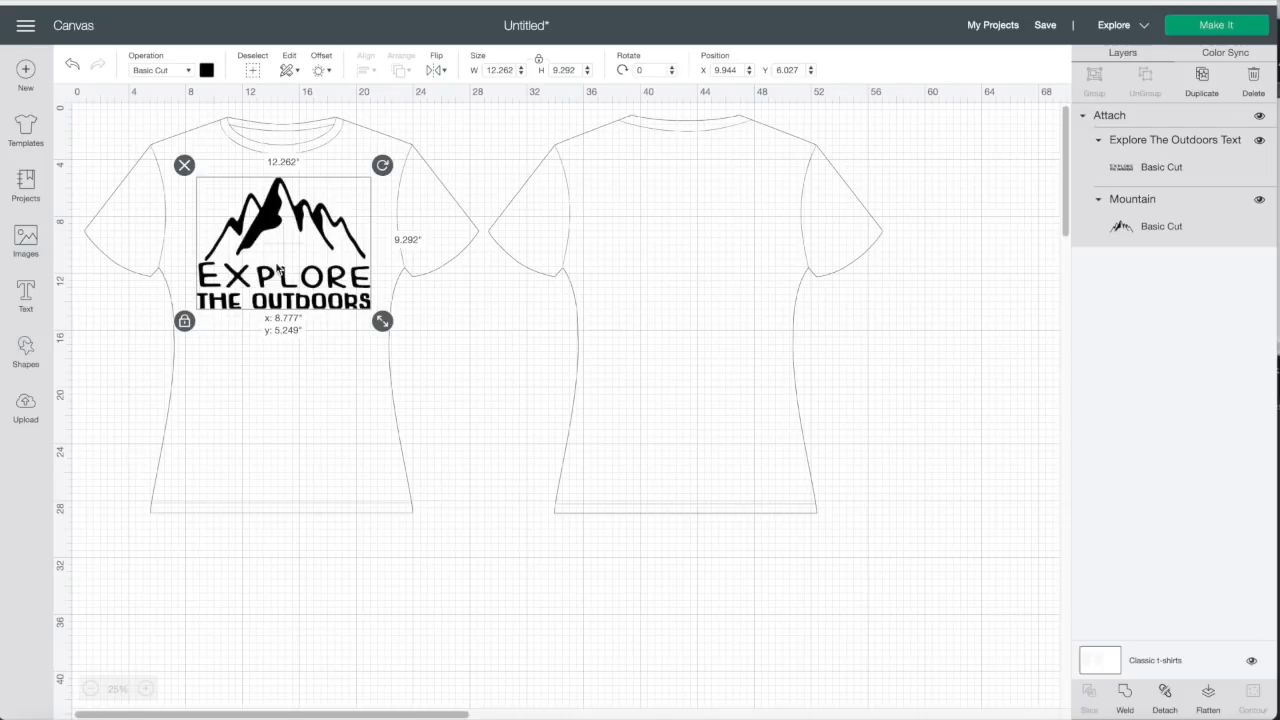
{"action": "left_click_drag", "start_coordinate": [279, 268], "coordinate": [279, 270]}
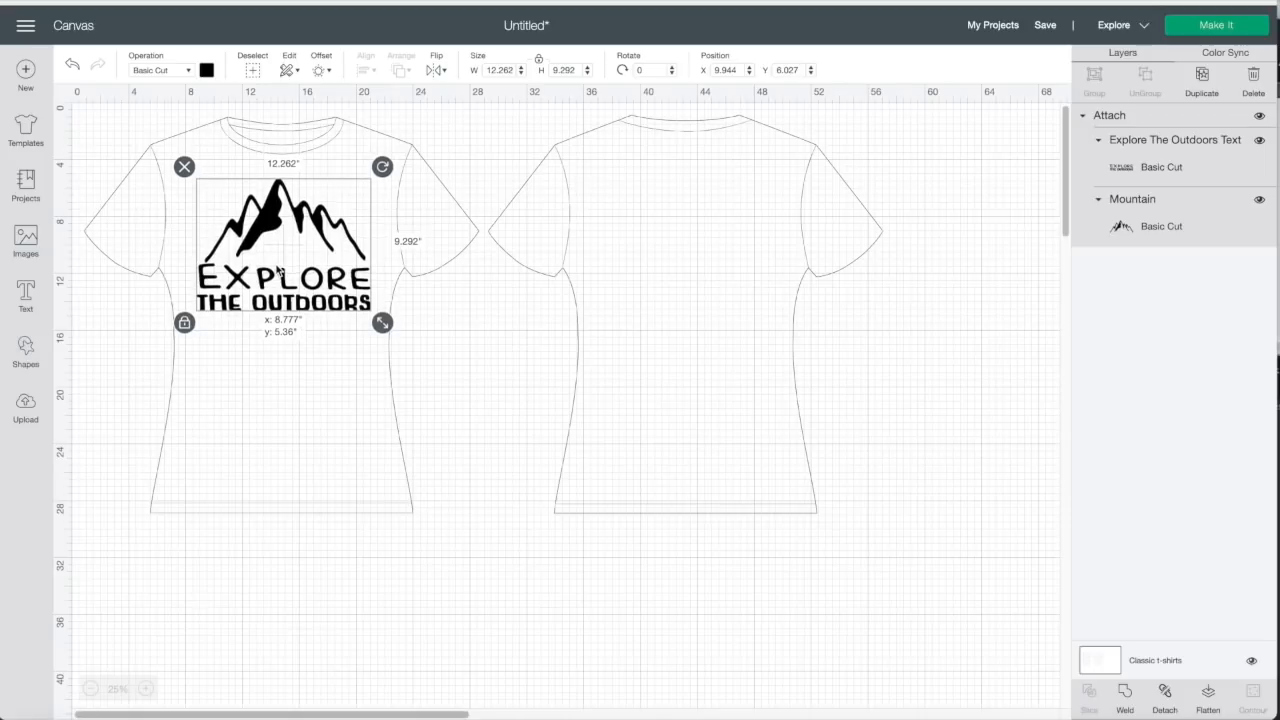
{"action": "left_click_drag", "start_coordinate": [278, 271], "coordinate": [278, 272]}
{"action": "left_click", "coordinate": [1073, 84]}
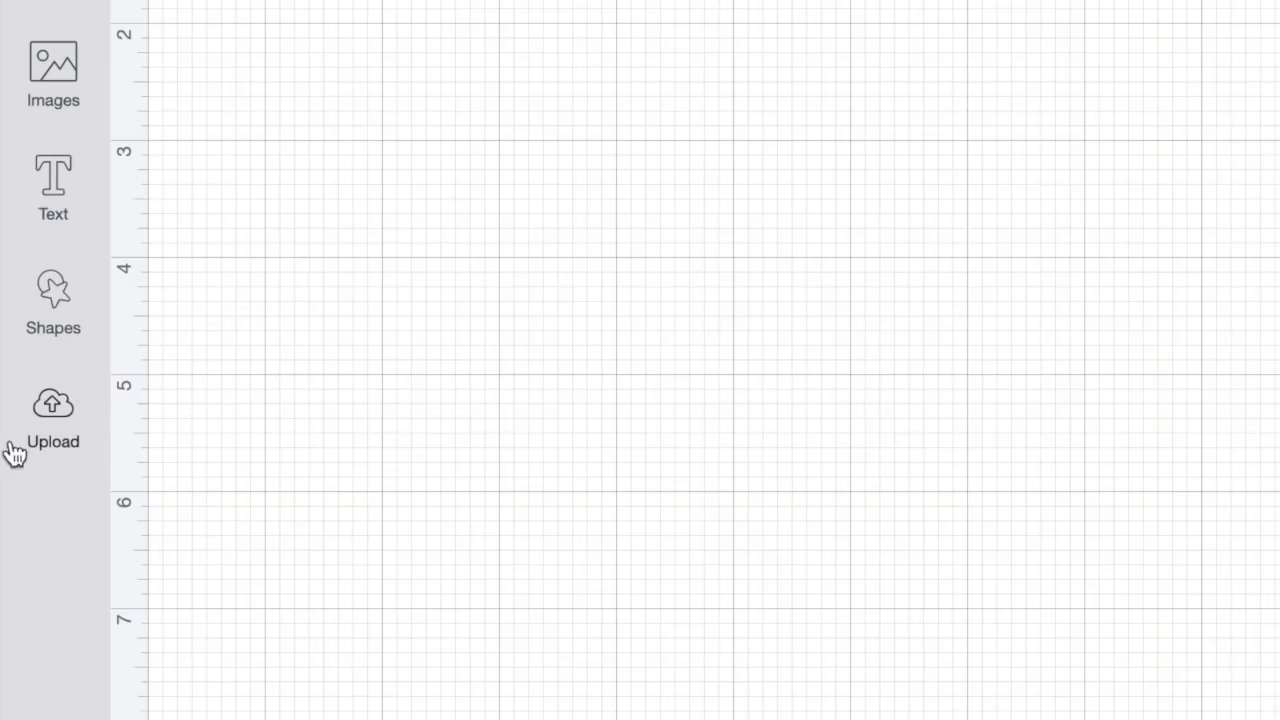
Step: Upload the dog photo IMG_5109.JPG from the Downloads folder with the Complex image type
{"action": "left_click", "coordinate": [67, 425]}
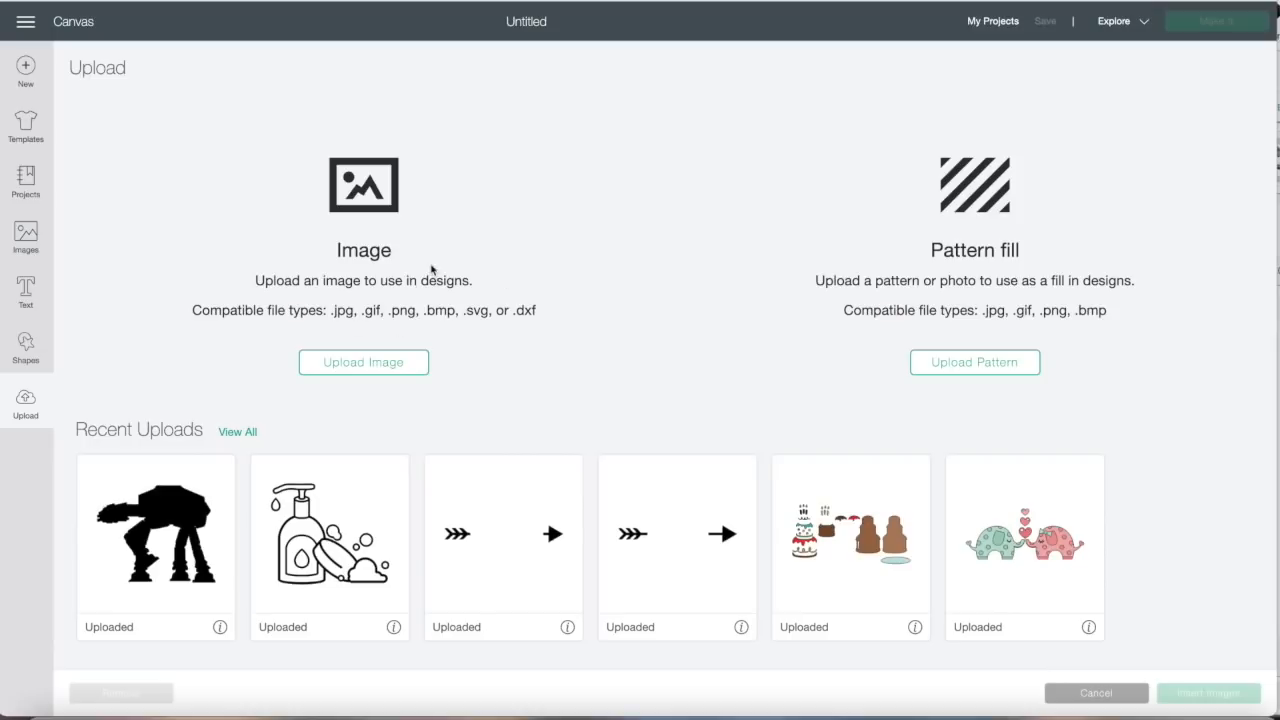
{"action": "left_click", "coordinate": [380, 366]}
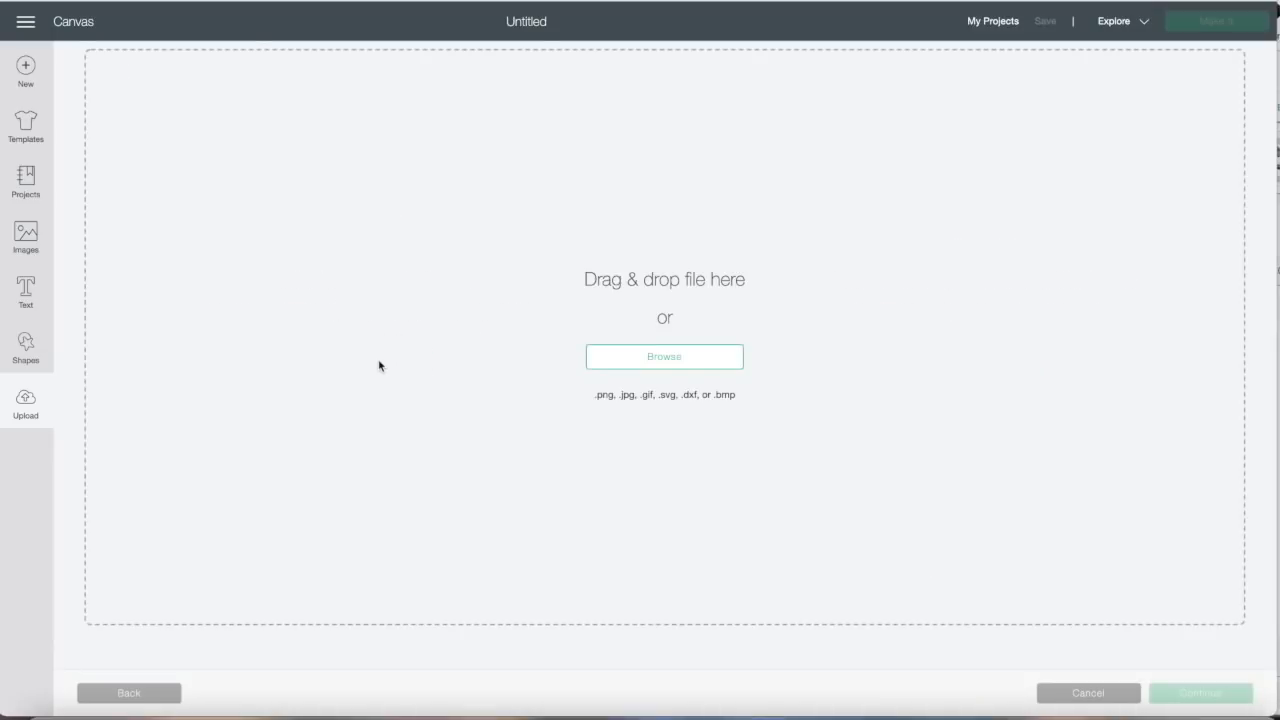
{"action": "left_click", "coordinate": [664, 357]}
{"action": "scroll", "coordinate": [670, 363], "scroll_direction": "down", "scroll_amount": 15}
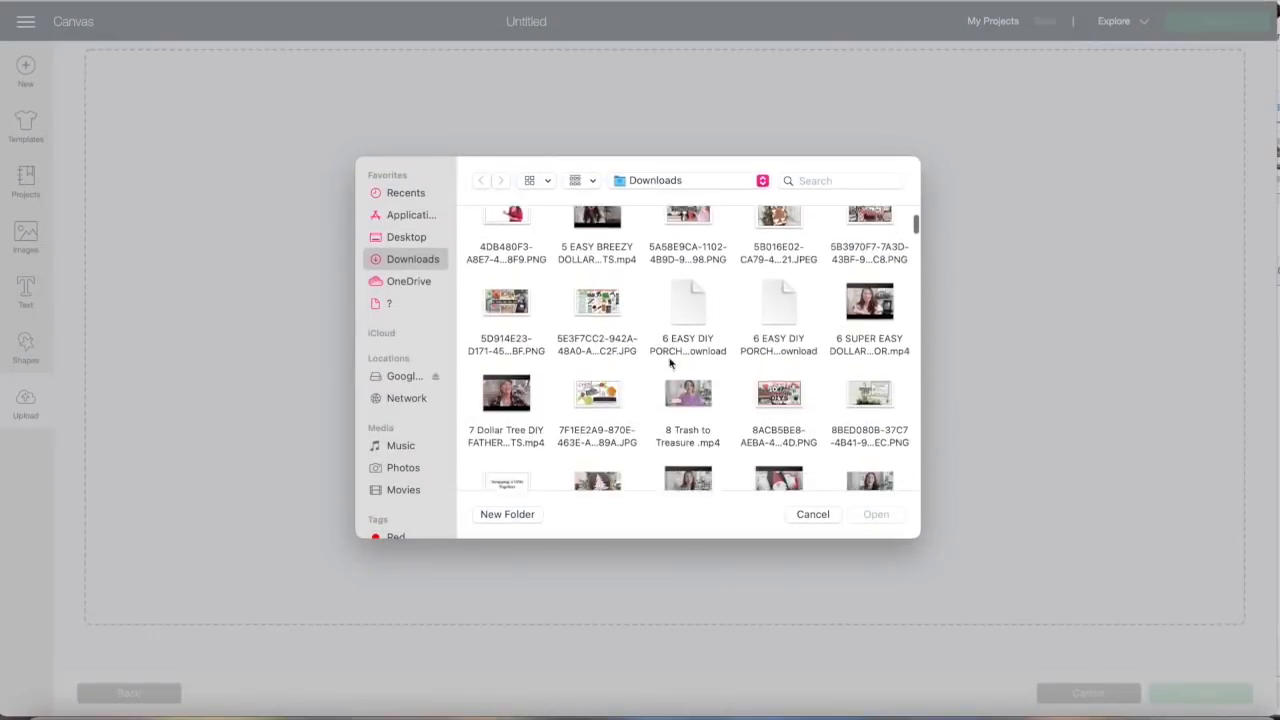
{"action": "scroll", "coordinate": [670, 363], "scroll_direction": "down", "scroll_amount": 15}
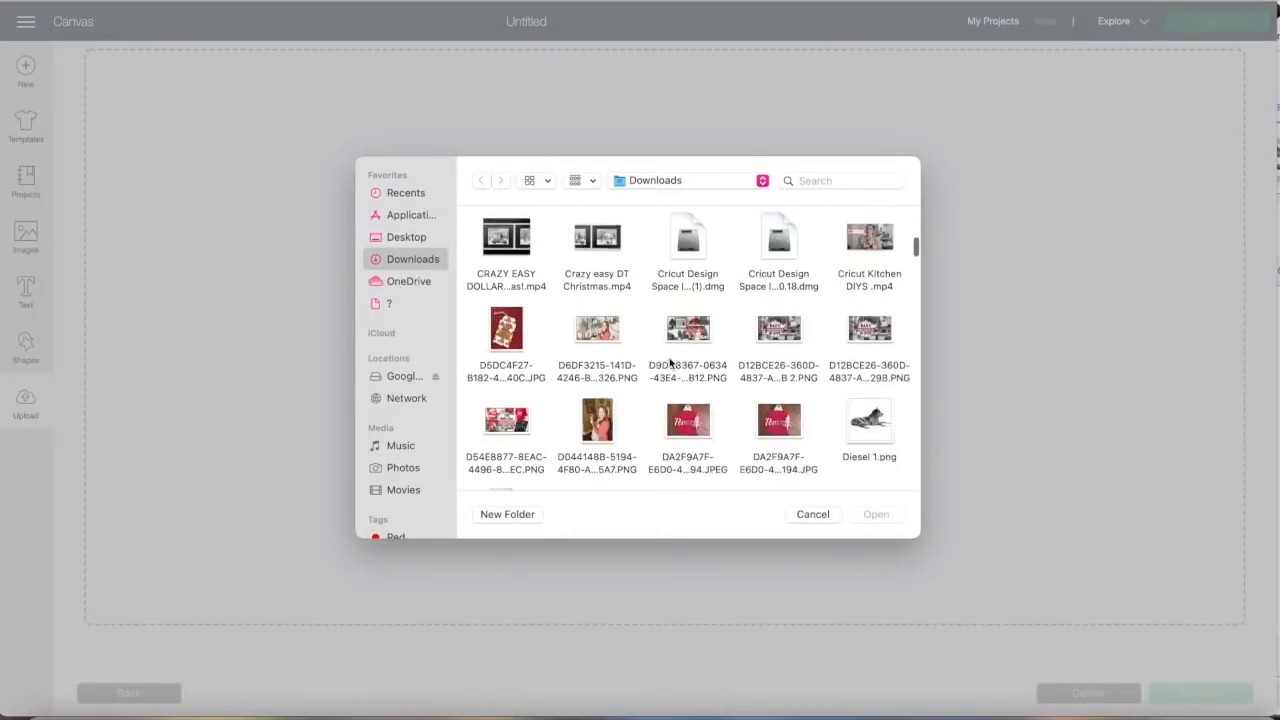
{"action": "scroll", "coordinate": [670, 363], "scroll_direction": "down", "scroll_amount": 15}
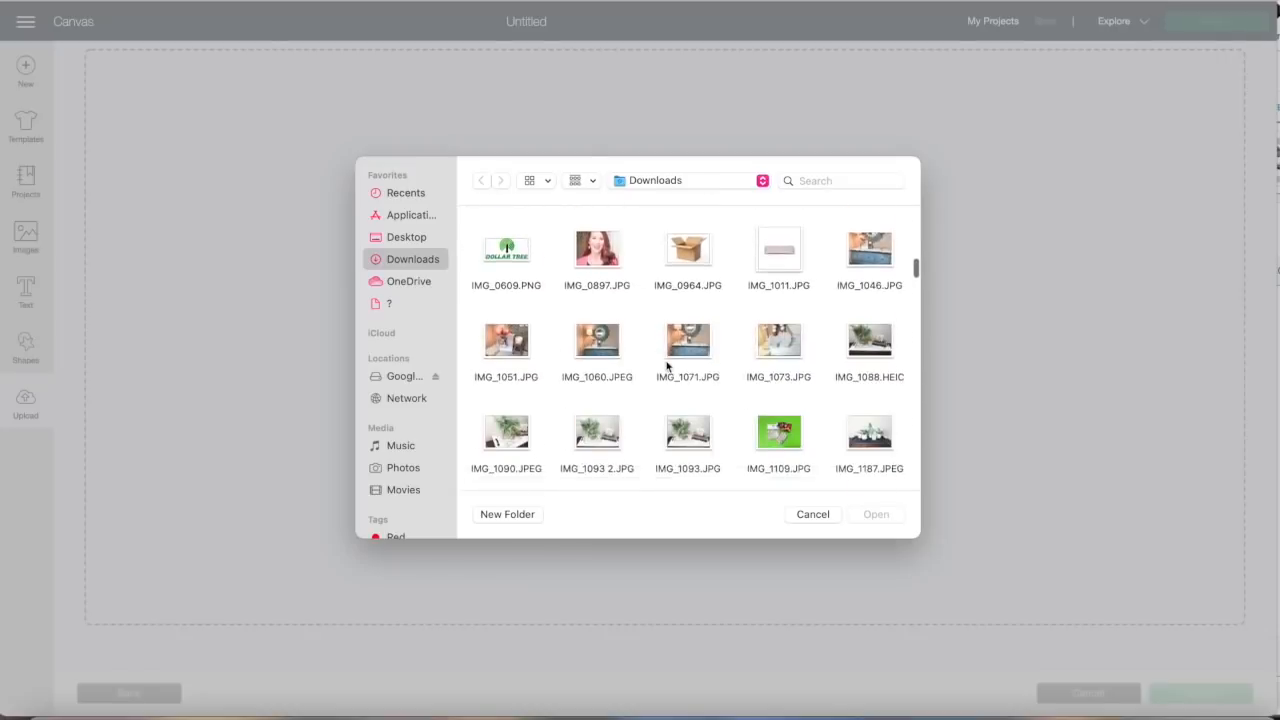
{"action": "scroll", "coordinate": [670, 366], "scroll_direction": "down", "scroll_amount": 15}
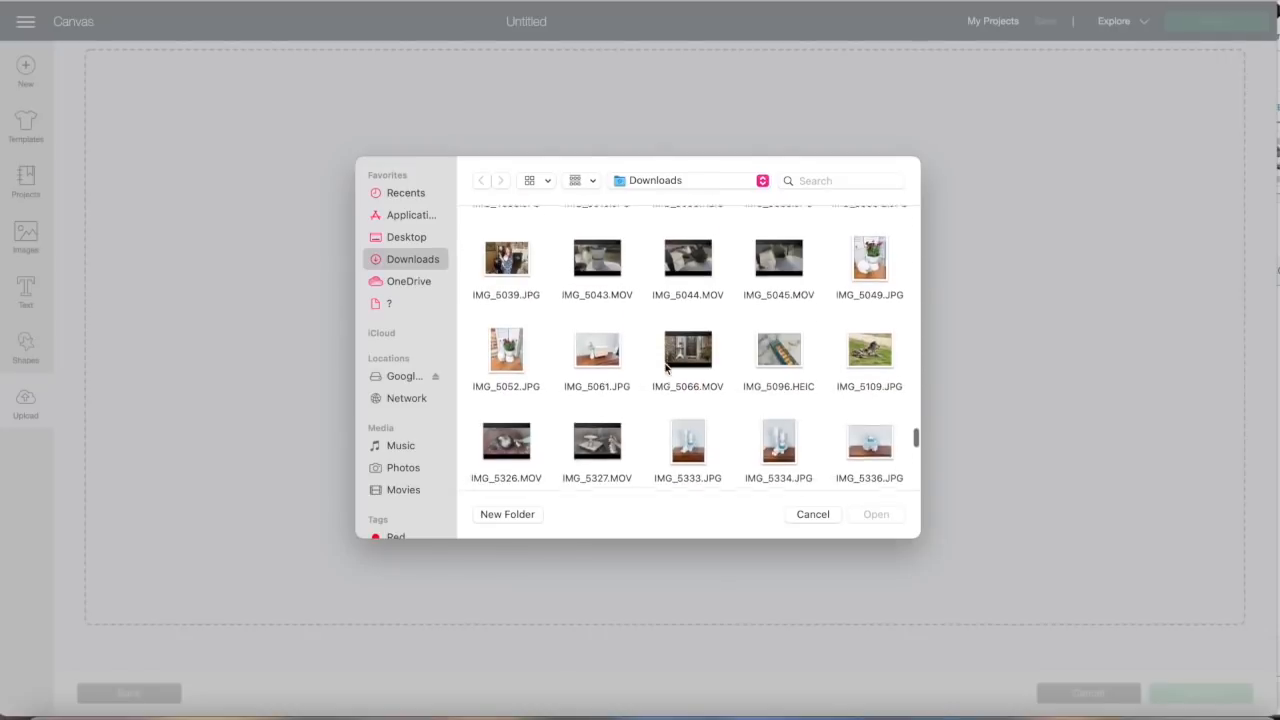
{"action": "left_click", "coordinate": [868, 342]}
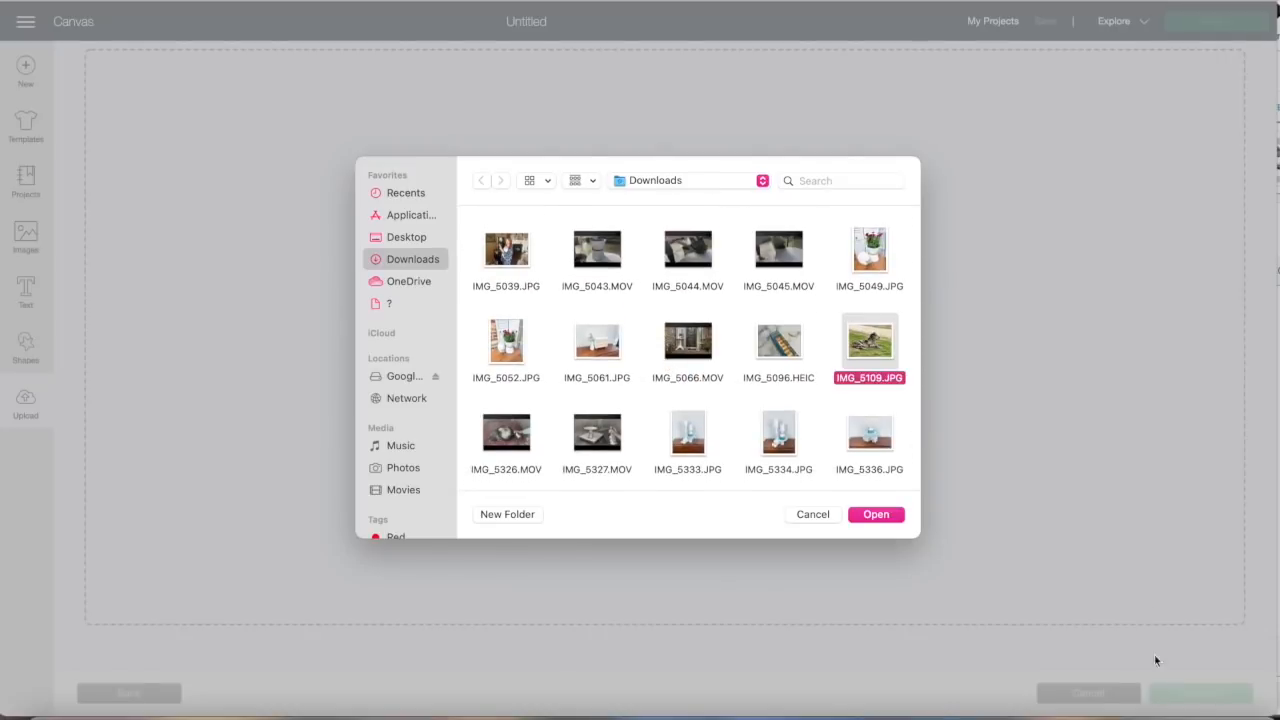
{"action": "left_click", "coordinate": [876, 515]}
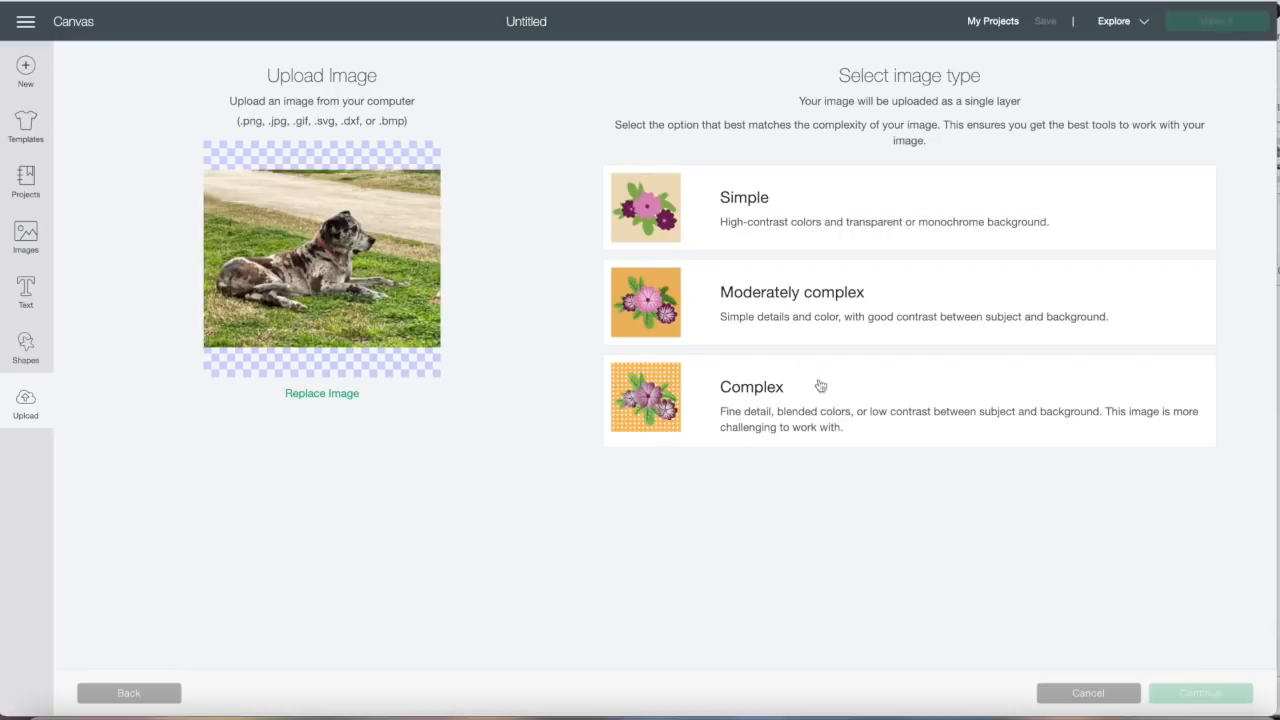
{"action": "left_click", "coordinate": [665, 396]}
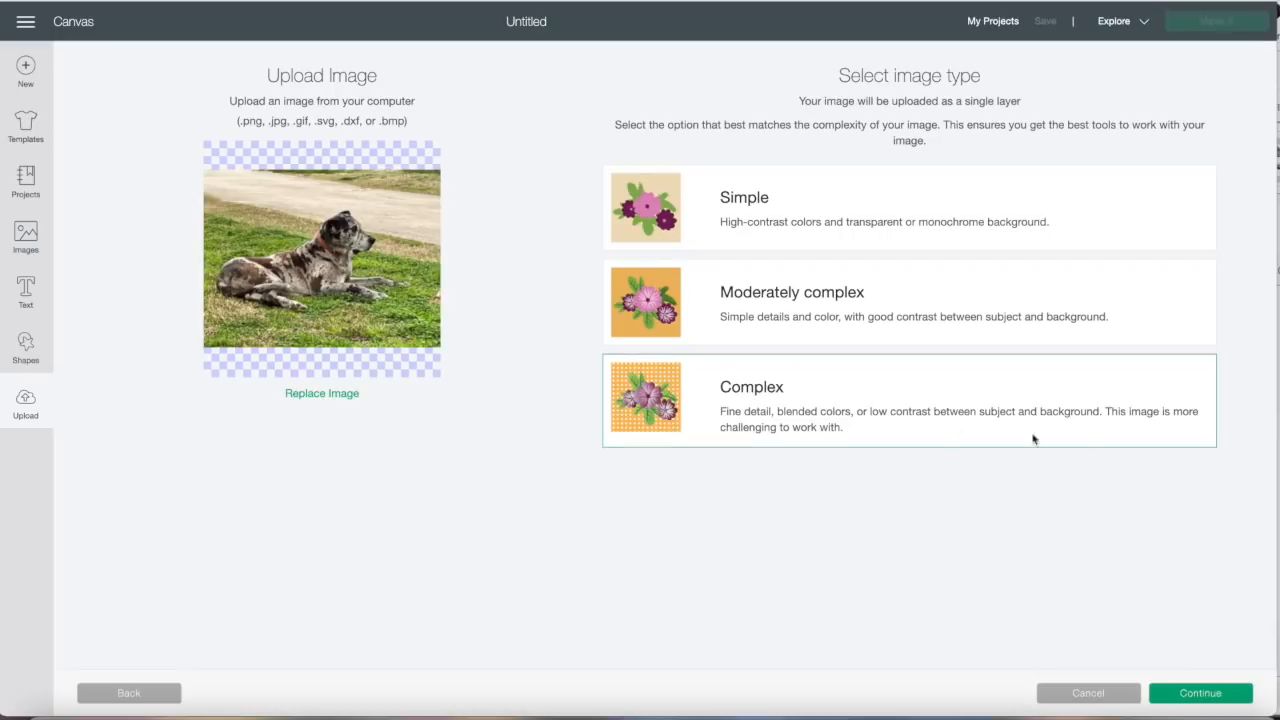
{"action": "left_click", "coordinate": [1180, 697]}
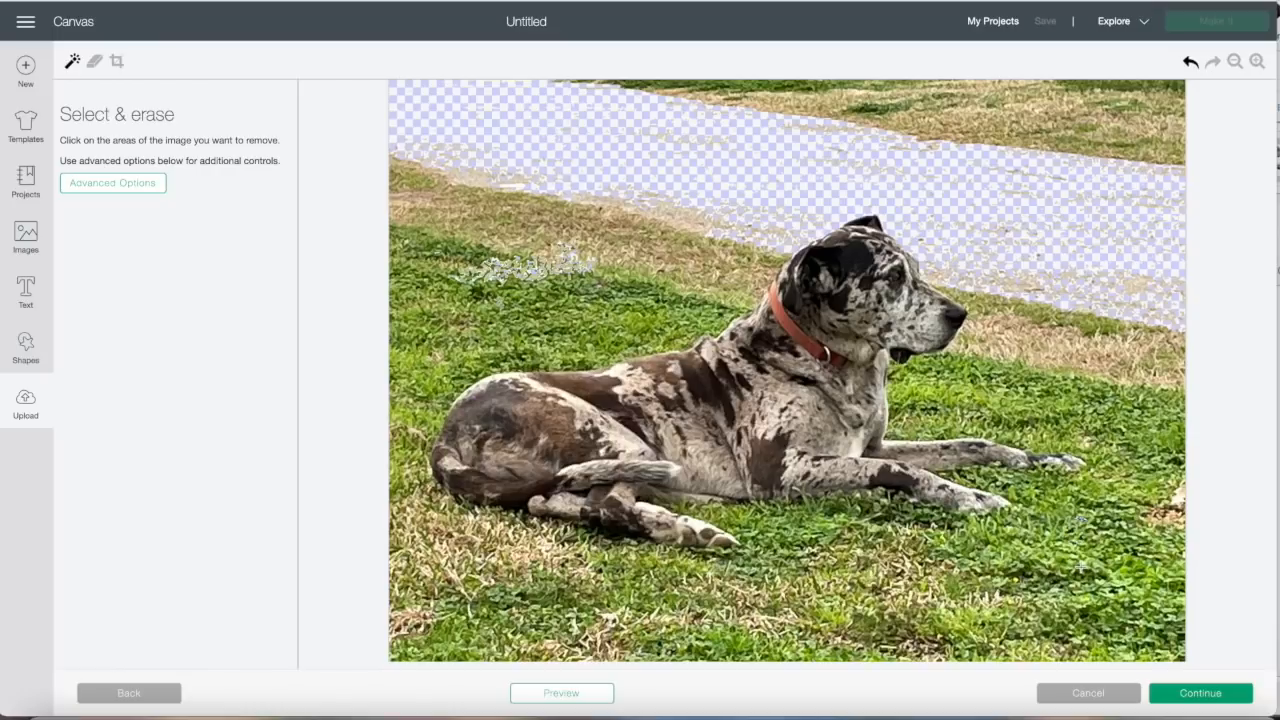
Step: Erase the background grass above the dog's back with the eraser at its largest size
{"action": "left_click", "coordinate": [93, 63]}
{"action": "left_click_drag", "start_coordinate": [102, 191], "coordinate": [282, 195]}
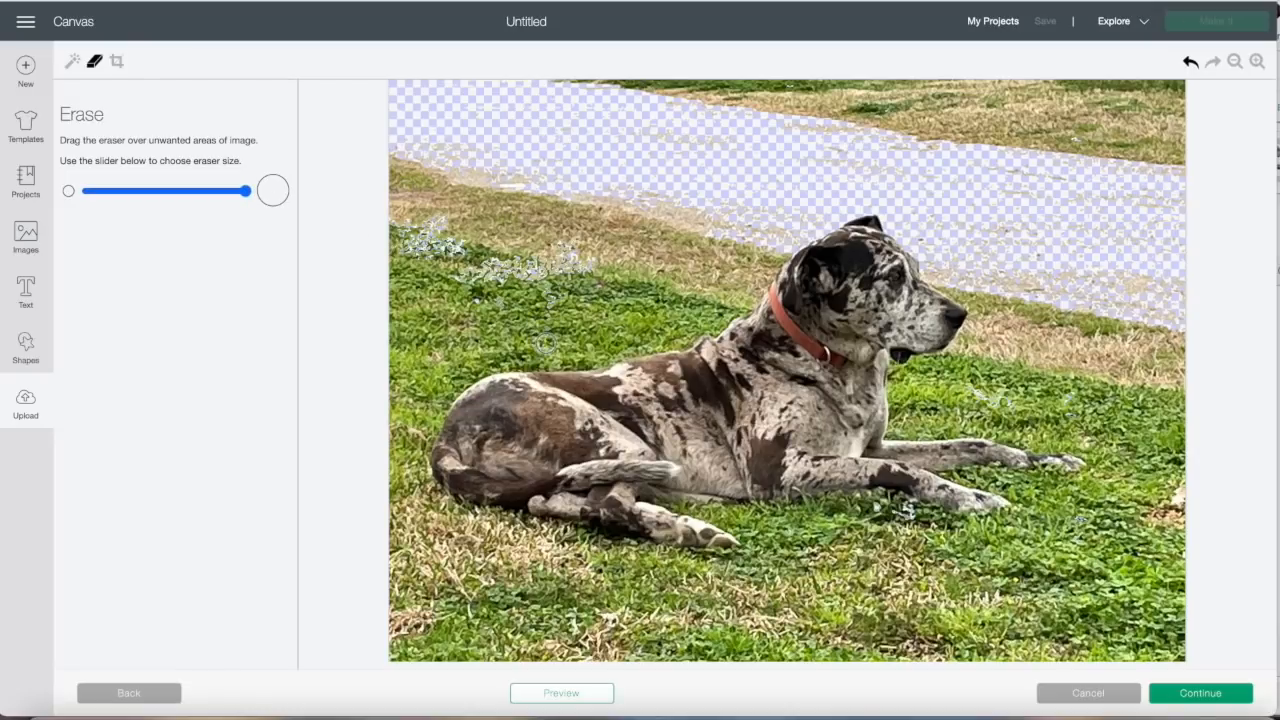
{"action": "mouse_move", "coordinate": [556, 344]}
{"action": "left_mouse_down"}
{"action": "mouse_move", "coordinate": [697, 306]}
{"action": "mouse_move", "coordinate": [786, 234]}
{"action": "left_mouse_up"}
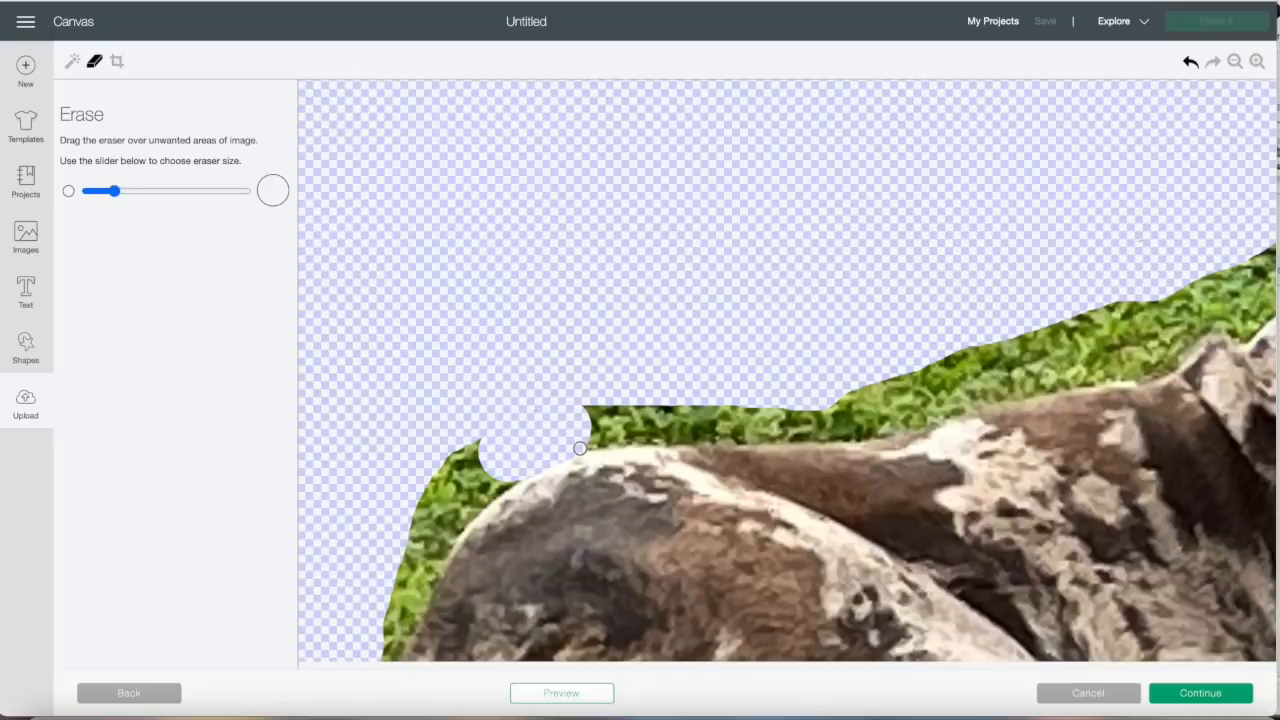
Step: Erase the remaining strip of grass close along the dog's back with a smaller eraser
{"action": "left_click_drag", "start_coordinate": [575, 447], "coordinate": [677, 438]}
{"action": "scroll", "coordinate": [677, 438], "scroll_direction": "right", "scroll_amount": 1}
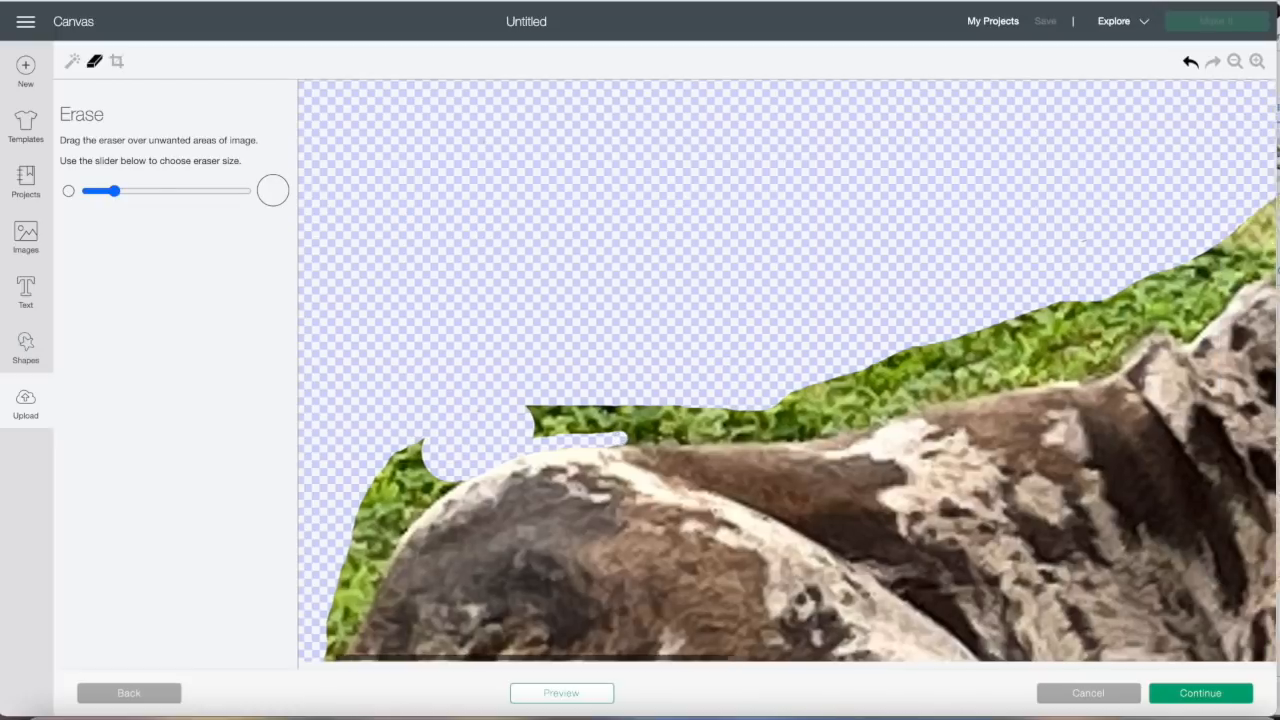
{"action": "left_click_drag", "start_coordinate": [607, 438], "coordinate": [782, 437]}
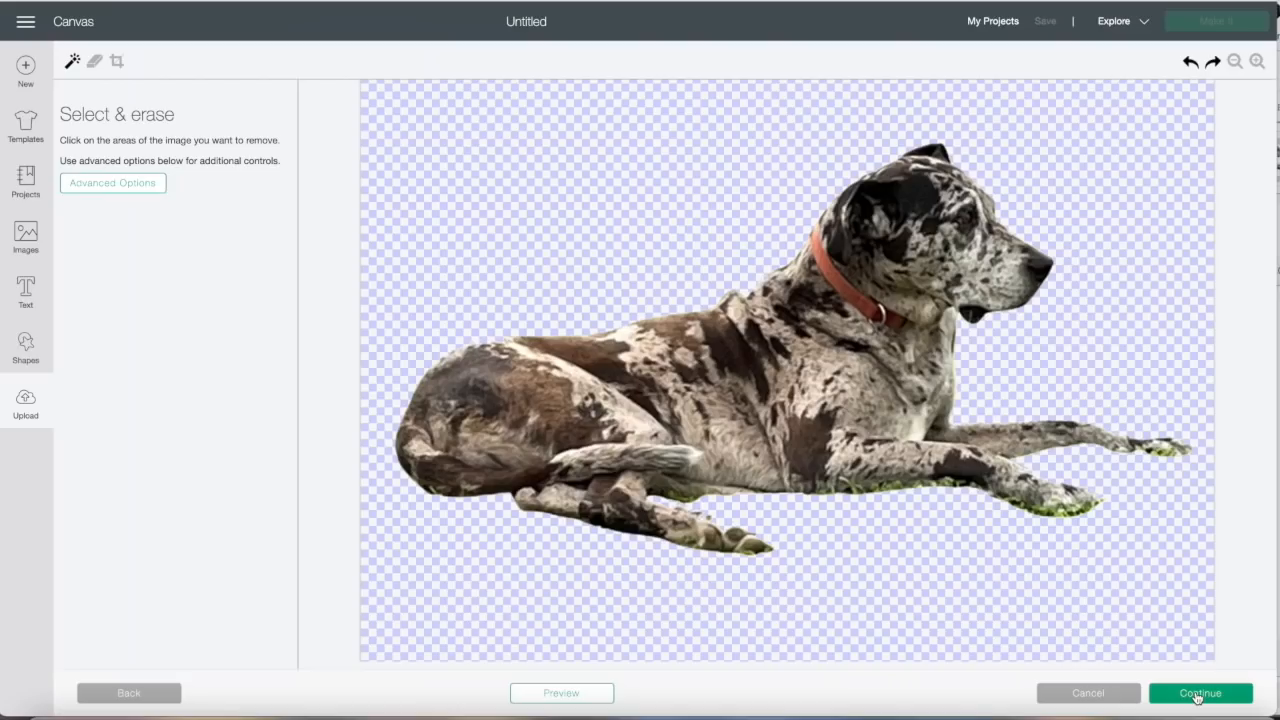
Step: Upload the cut-out dog photo as a Print Then Cut image and select it among the recent uploads
{"action": "left_click", "coordinate": [1197, 695]}
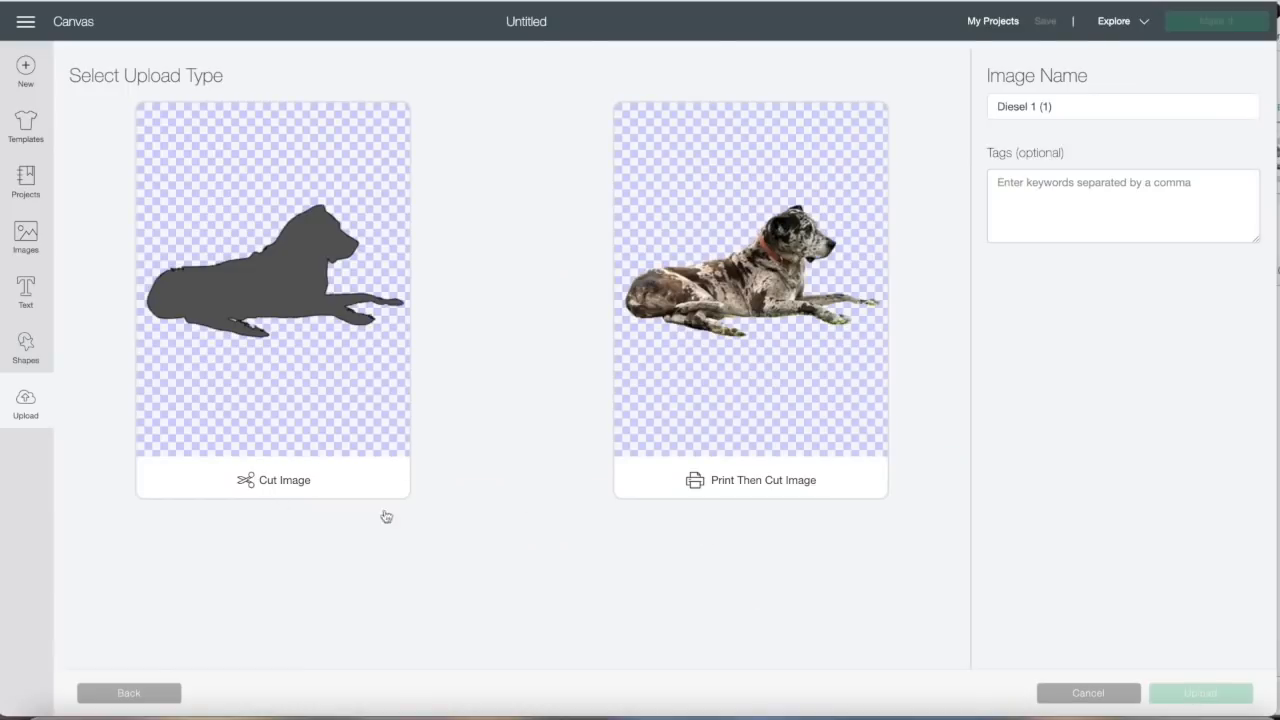
{"action": "left_click", "coordinate": [779, 486]}
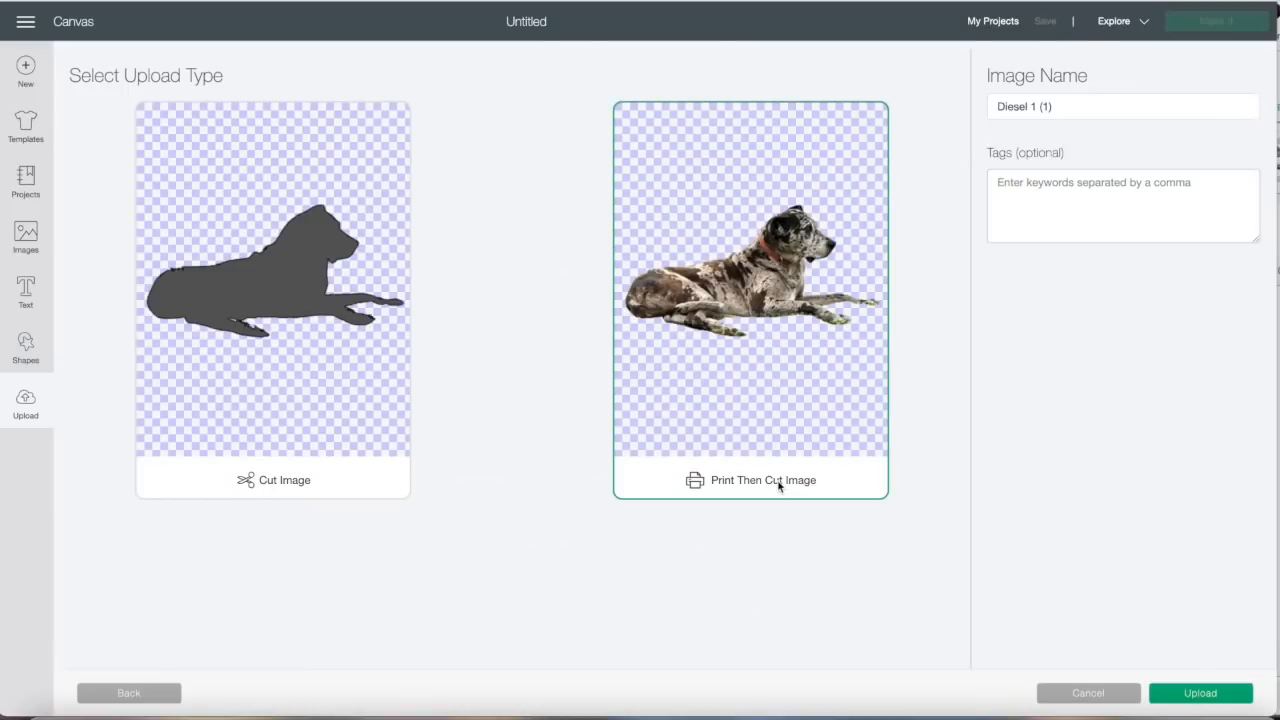
{"action": "left_click", "coordinate": [1204, 696]}
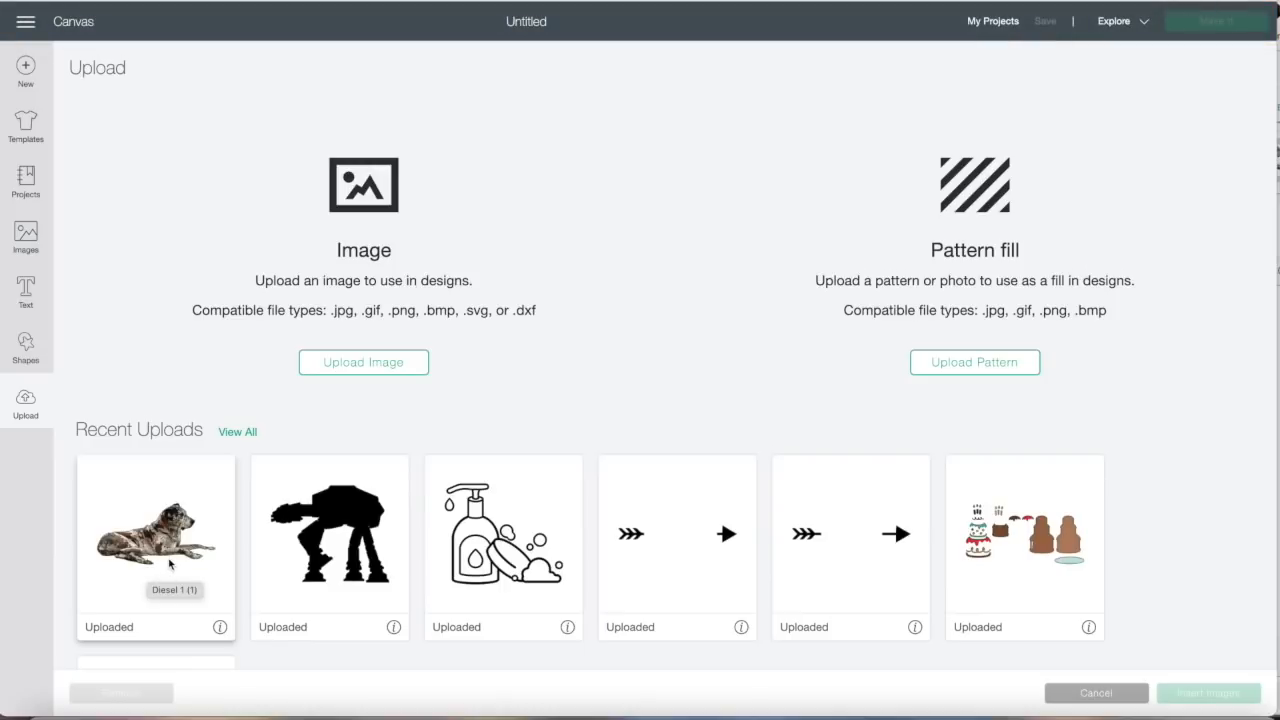
{"action": "left_click", "coordinate": [168, 564]}
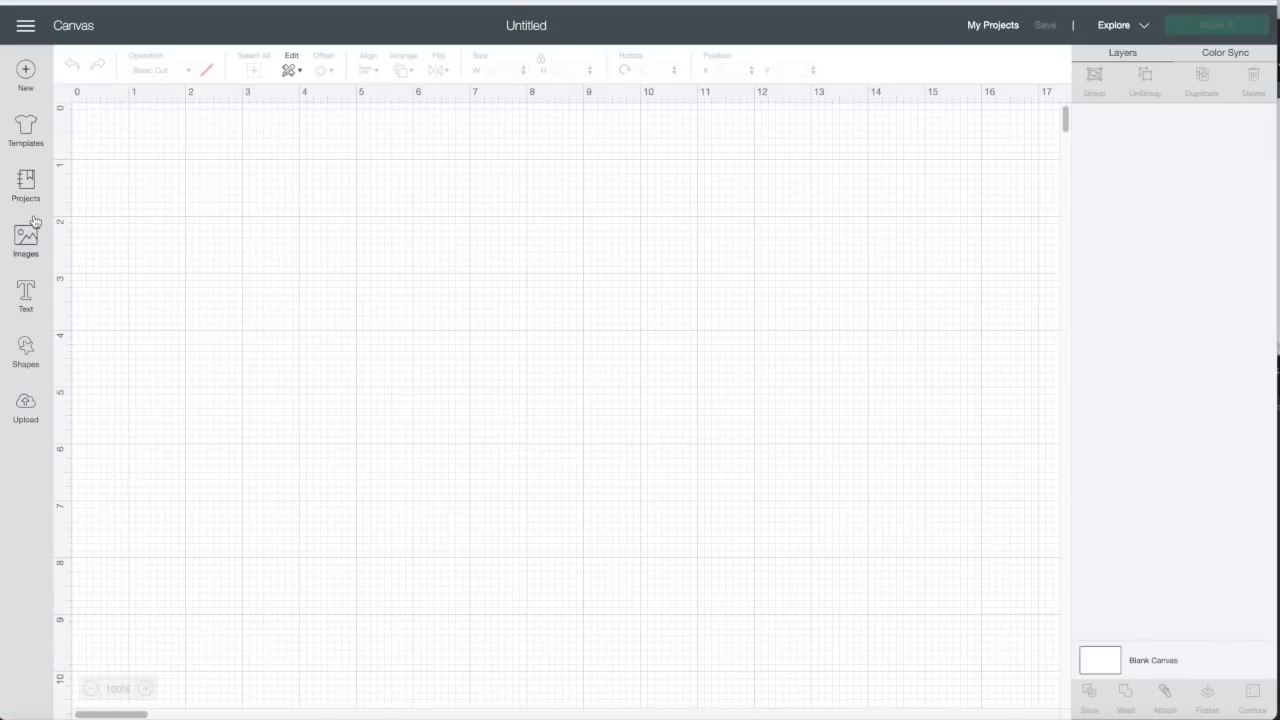
Step: Add a square shape to the blank canvas and select it
{"action": "left_click", "coordinate": [28, 352]}
{"action": "left_click", "coordinate": [96, 248]}
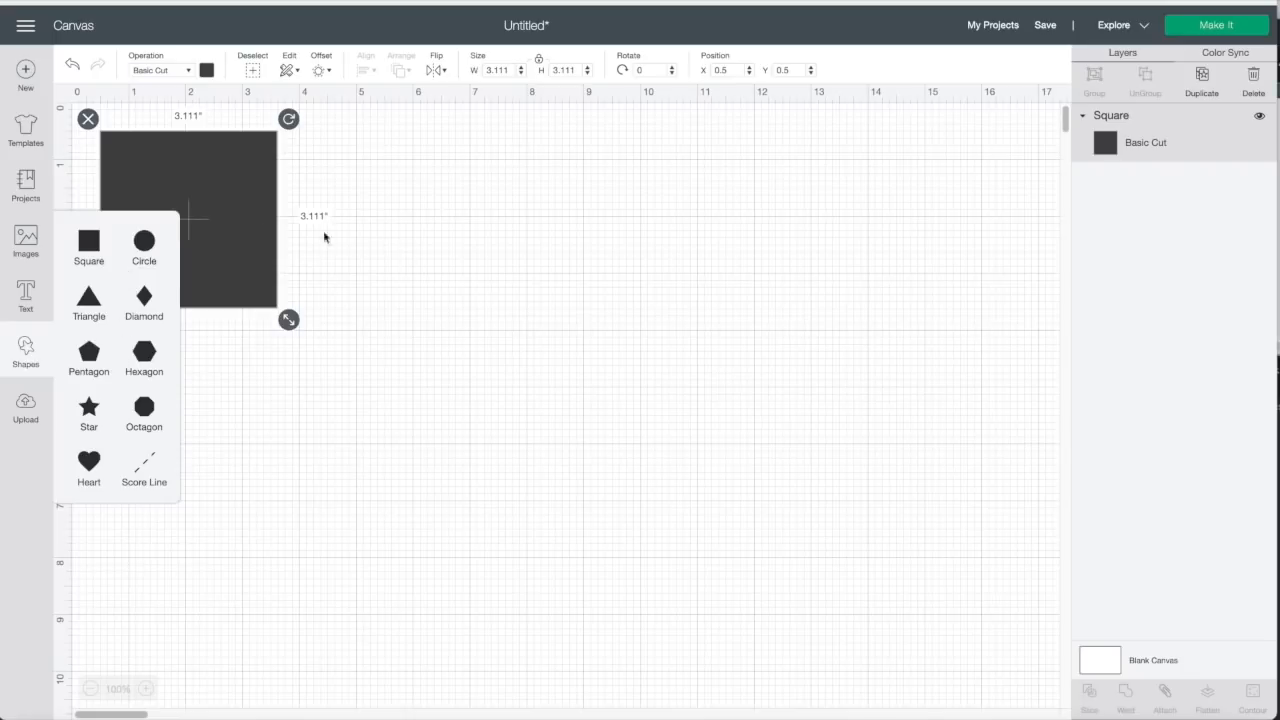
{"action": "left_click", "coordinate": [251, 234]}
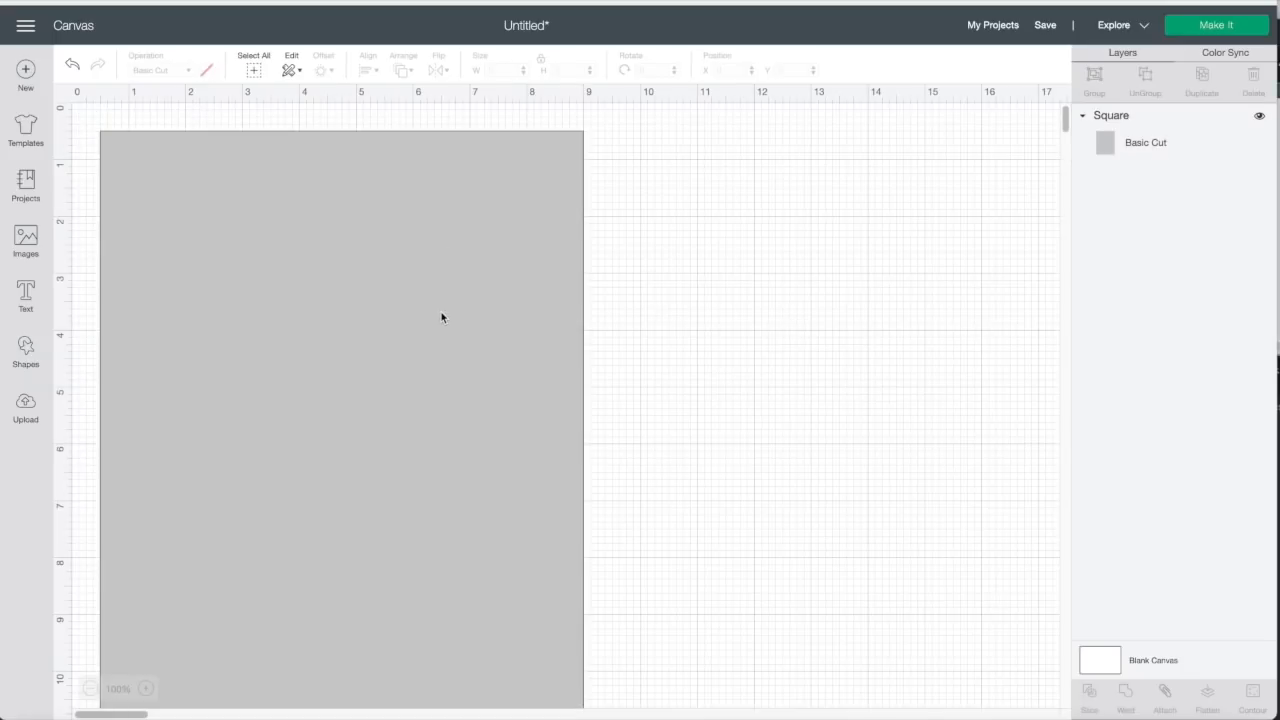
Step: Insert the uploaded cut-out photos and scale the lying dog over the gray square to about 3.5 in wide
{"action": "left_click", "coordinate": [26, 405]}
{"action": "scroll", "coordinate": [1094, 628], "scroll_direction": "down", "scroll_amount": 2}
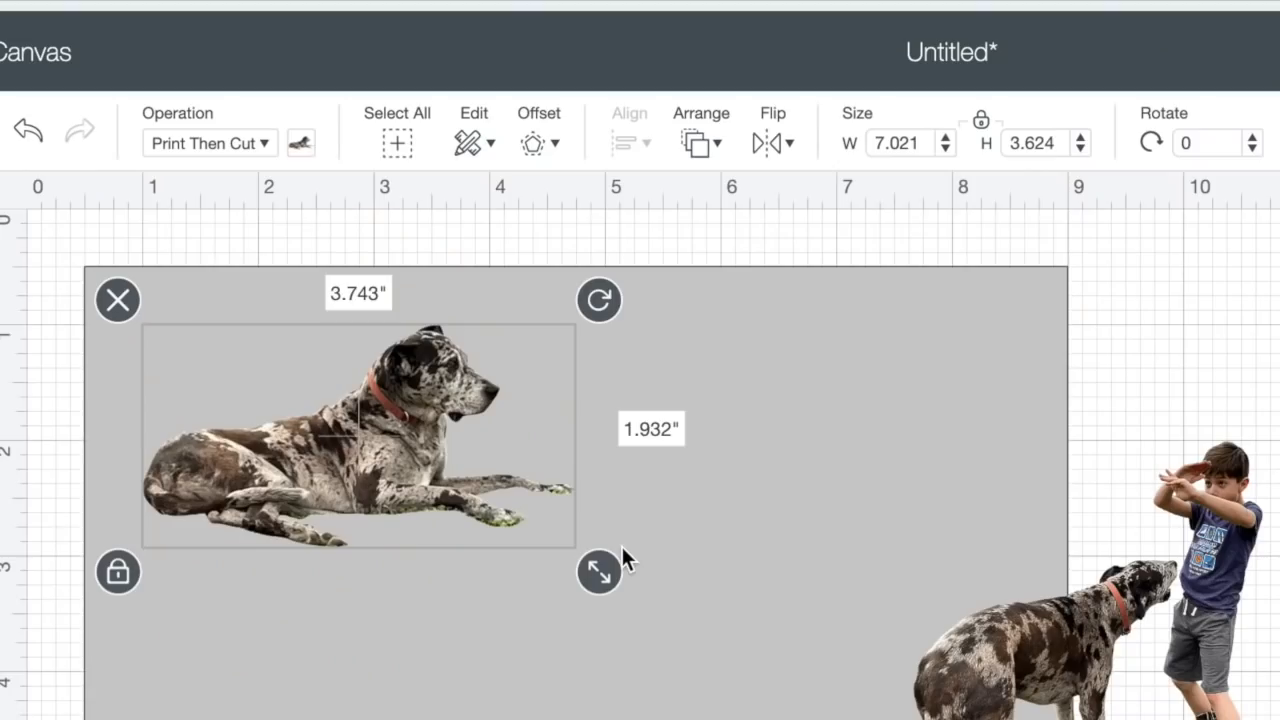
{"action": "left_click_drag", "start_coordinate": [621, 545], "coordinate": [595, 553]}
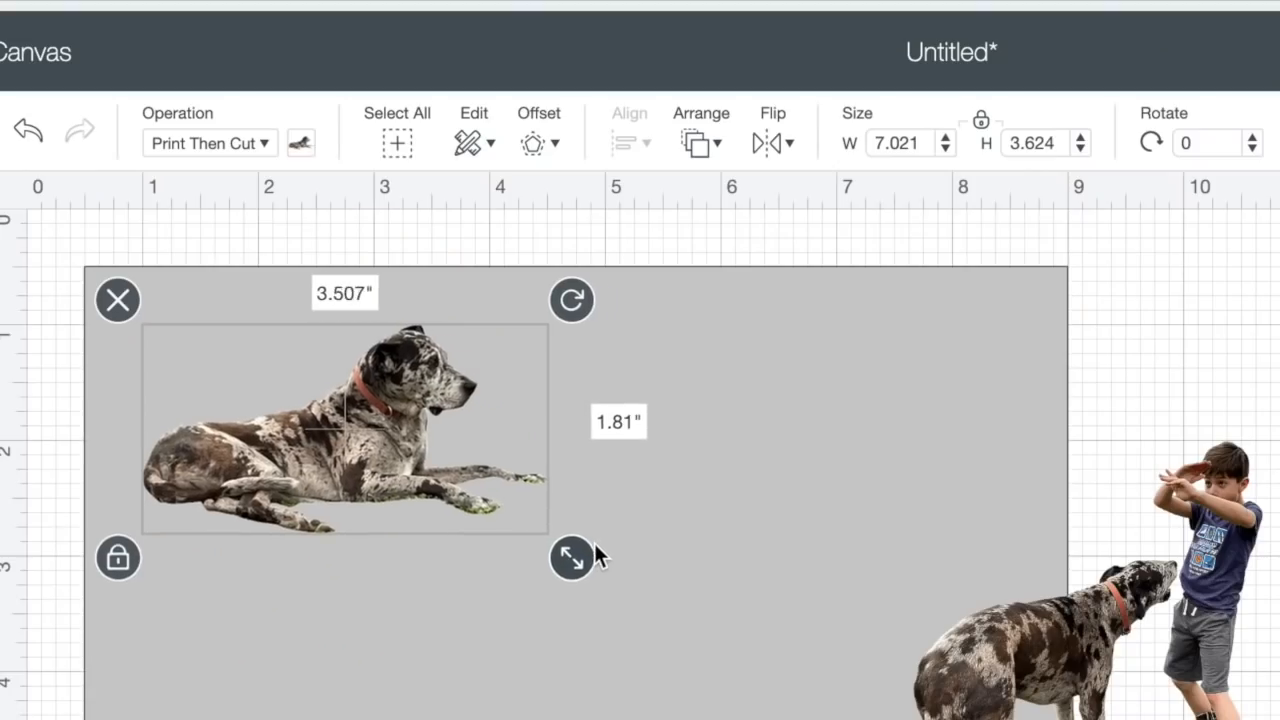
{"action": "left_click", "coordinate": [575, 600]}
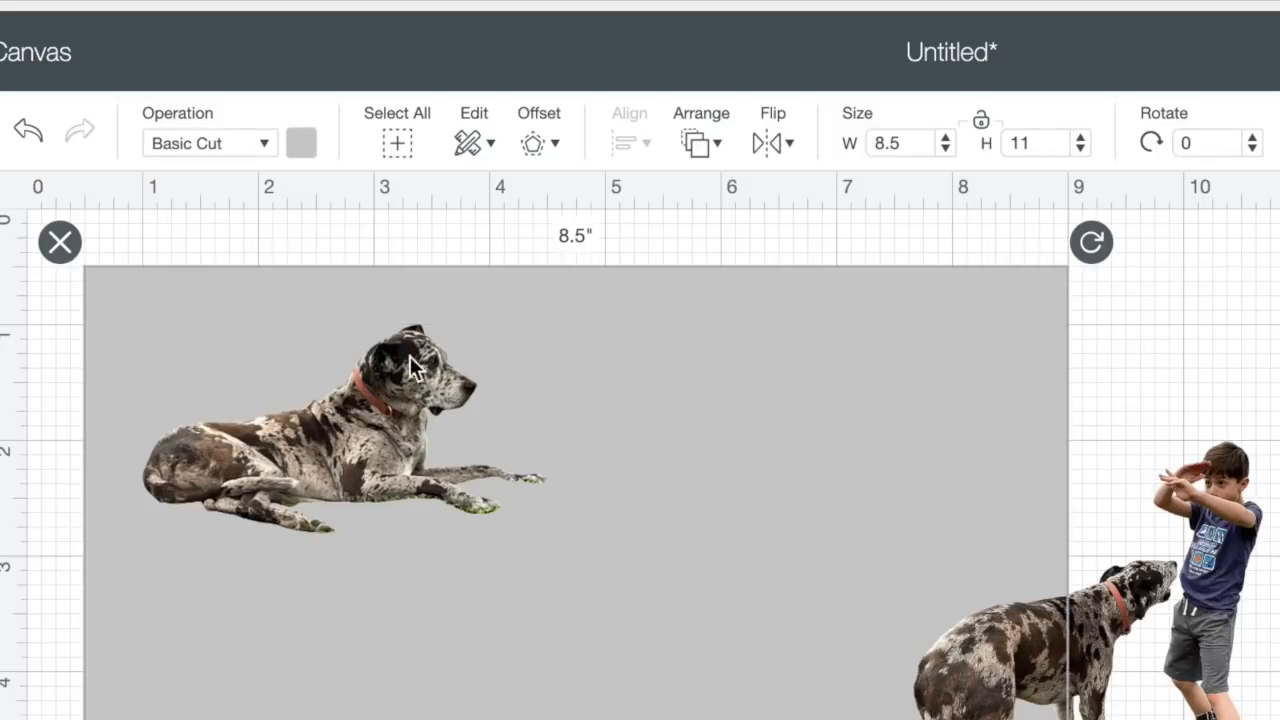
Step: Shift the lying dog slightly inward on the gray square and apply a 0.125 in offset with rounded corners
{"action": "left_click", "coordinate": [395, 411]}
{"action": "left_click_drag", "start_coordinate": [395, 411], "coordinate": [417, 448]}
{"action": "left_click", "coordinate": [452, 685]}
{"action": "left_click", "coordinate": [388, 442]}
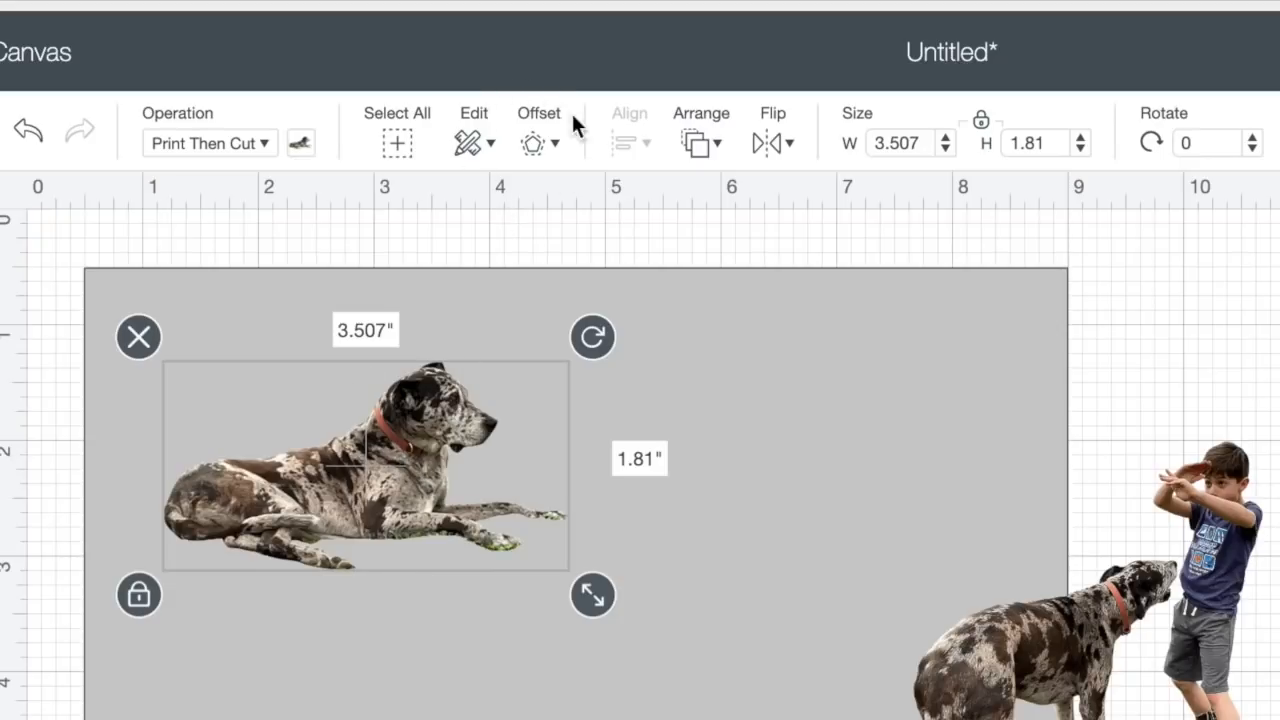
{"action": "left_click", "coordinate": [556, 146]}
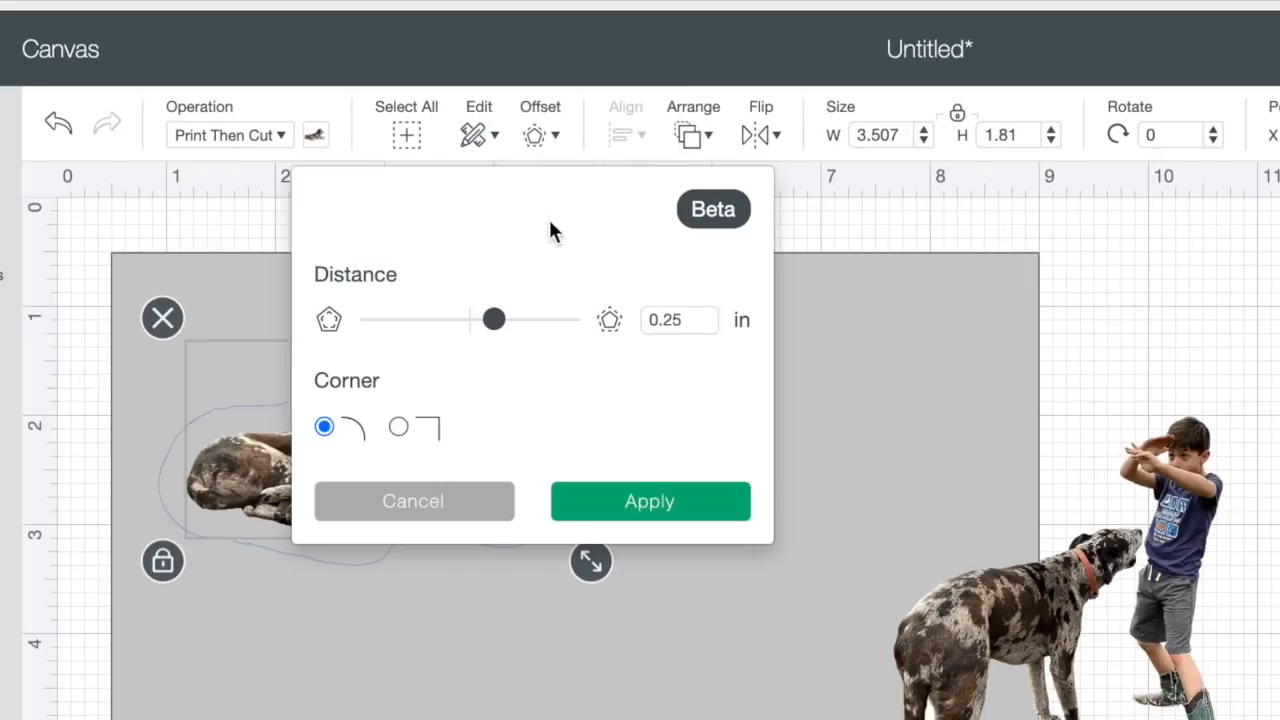
{"action": "left_click_drag", "start_coordinate": [494, 320], "coordinate": [481, 321]}
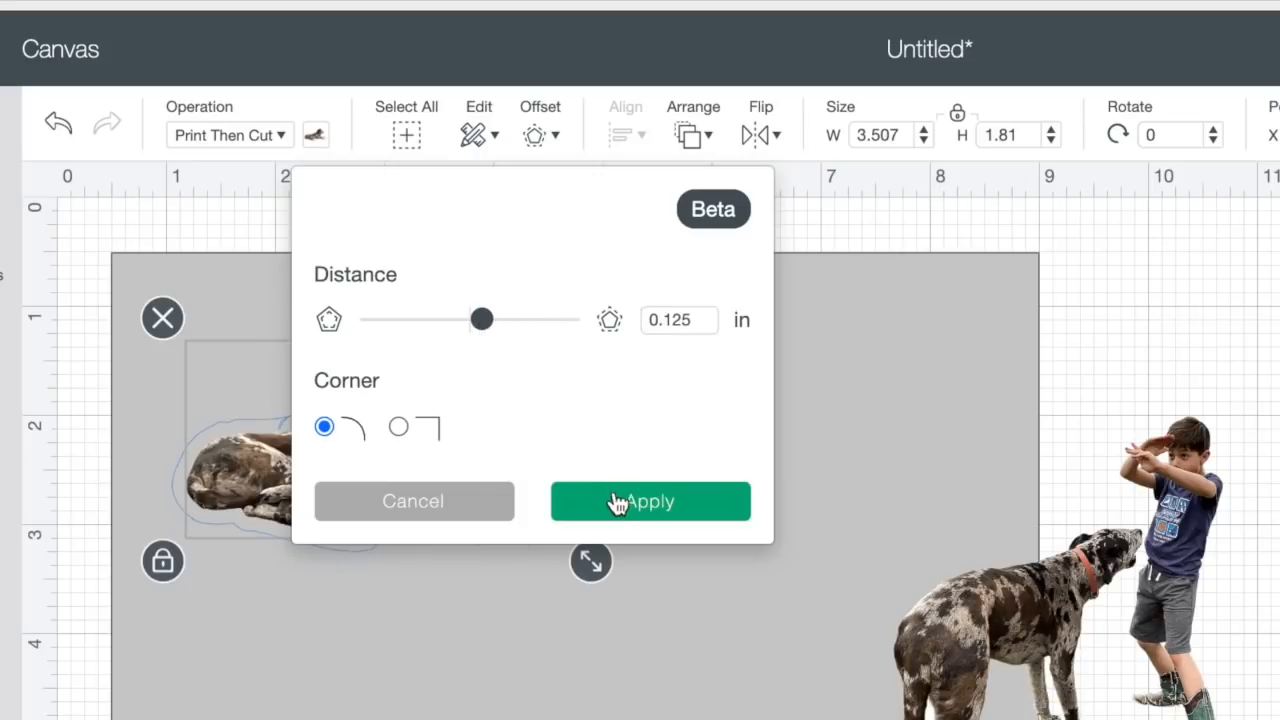
{"action": "left_click", "coordinate": [617, 501]}
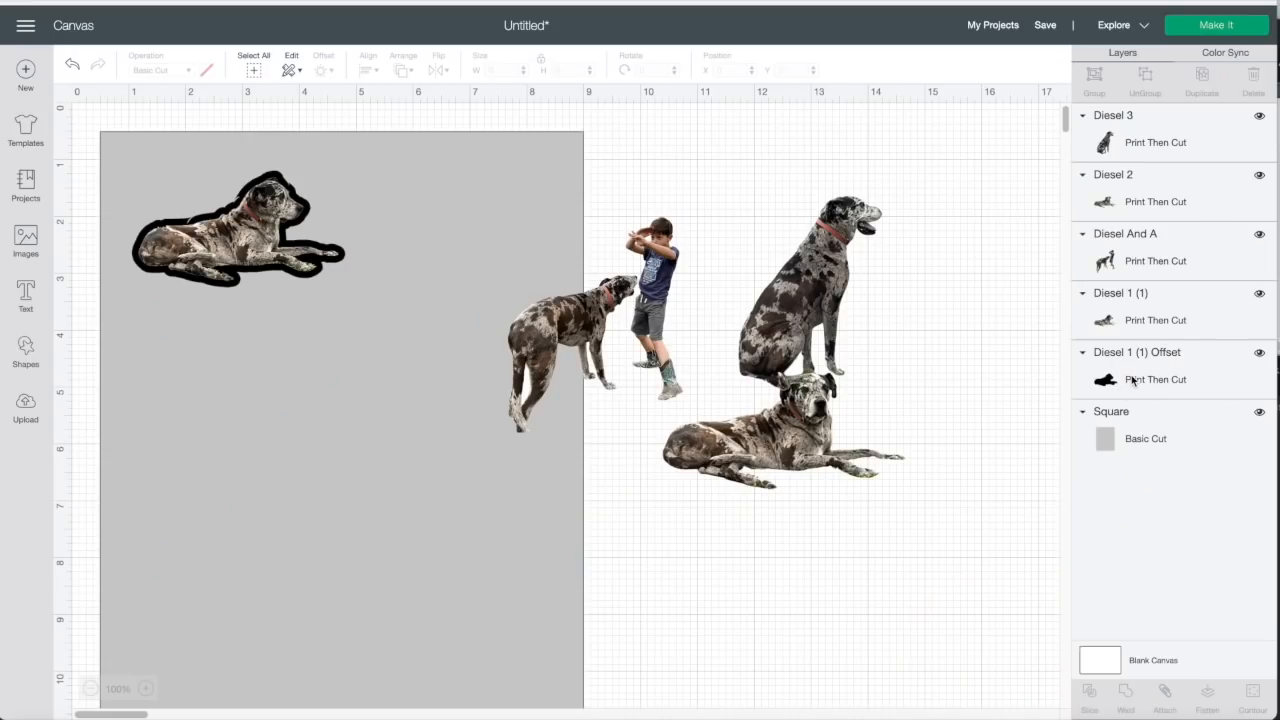
Step: Color the lying dog's offset white and flatten it together with the dog photo
{"action": "left_click", "coordinate": [1133, 380]}
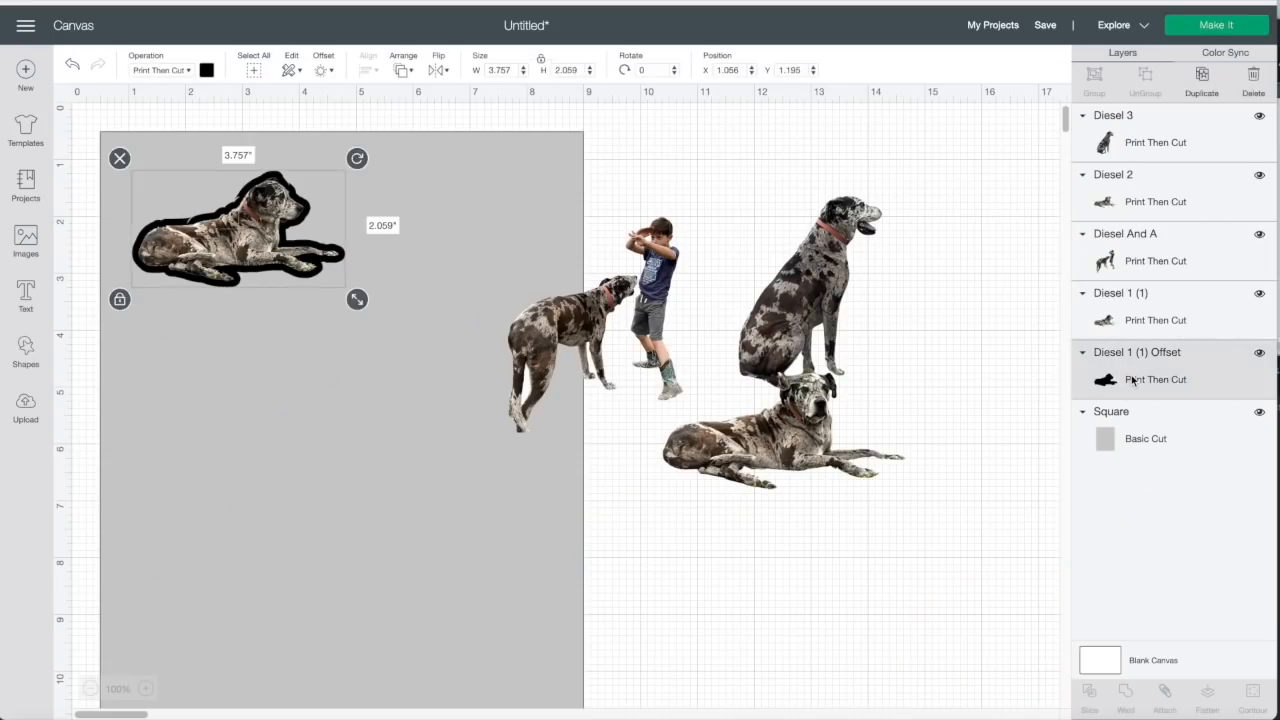
{"action": "left_click", "coordinate": [206, 70]}
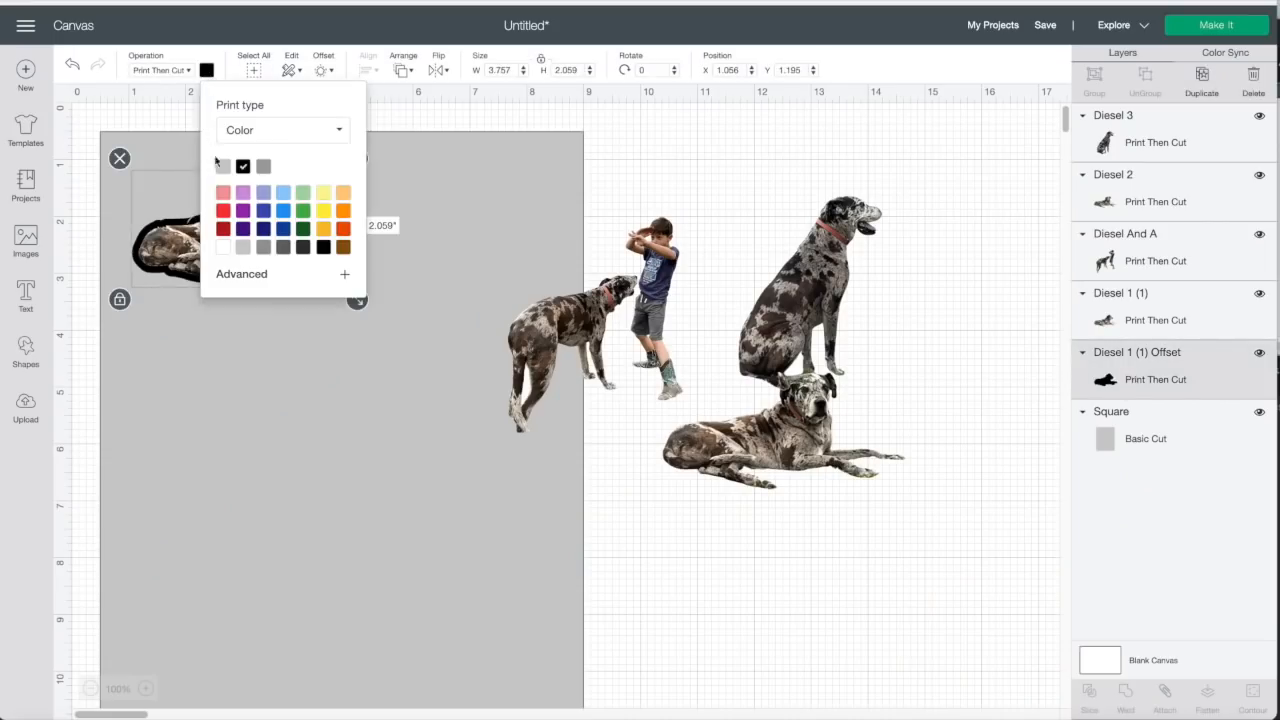
{"action": "left_click", "coordinate": [227, 249]}
{"action": "left_click", "coordinate": [213, 348]}
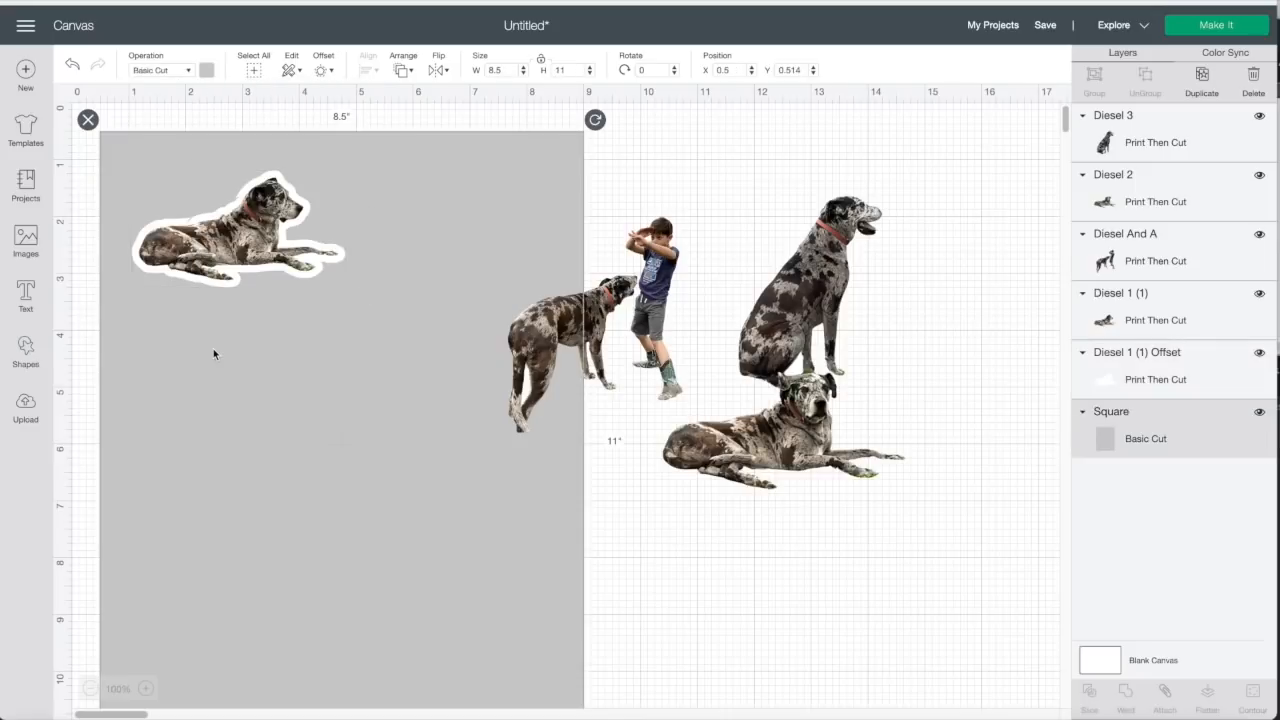
{"action": "left_click", "coordinate": [1093, 316]}
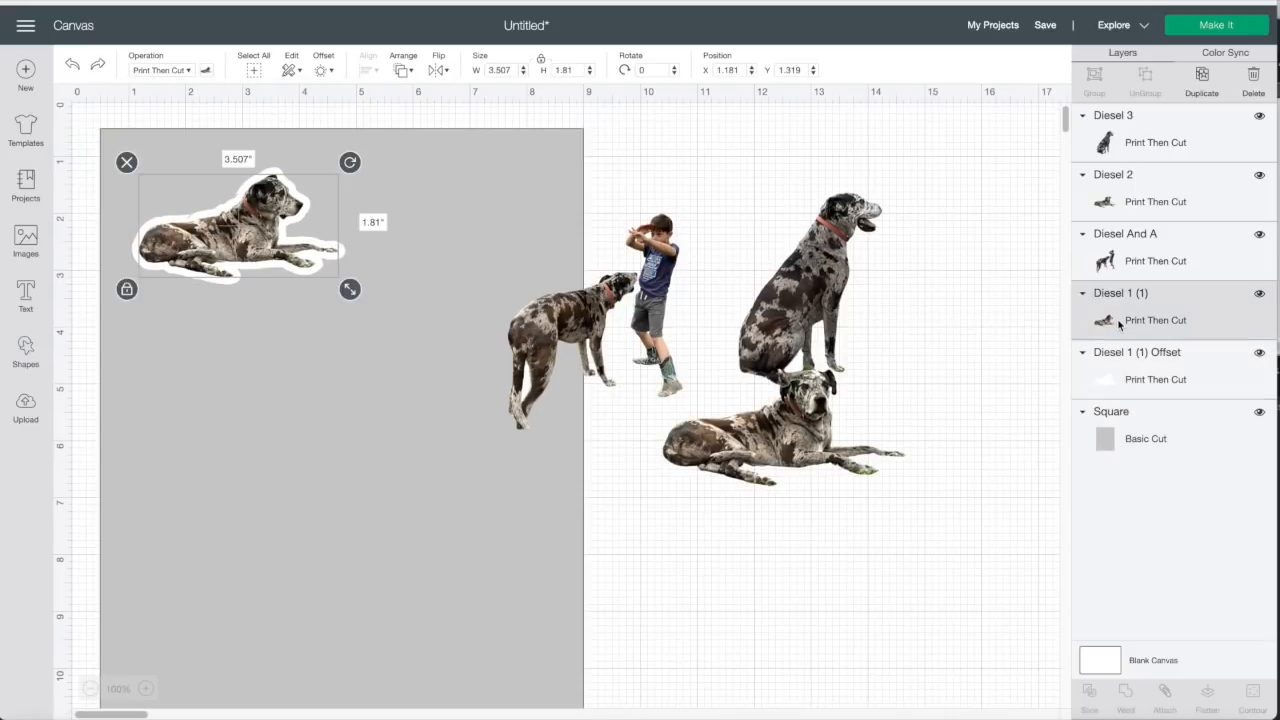
{"action": "left_click", "coordinate": [1123, 365], "text": "shift"}
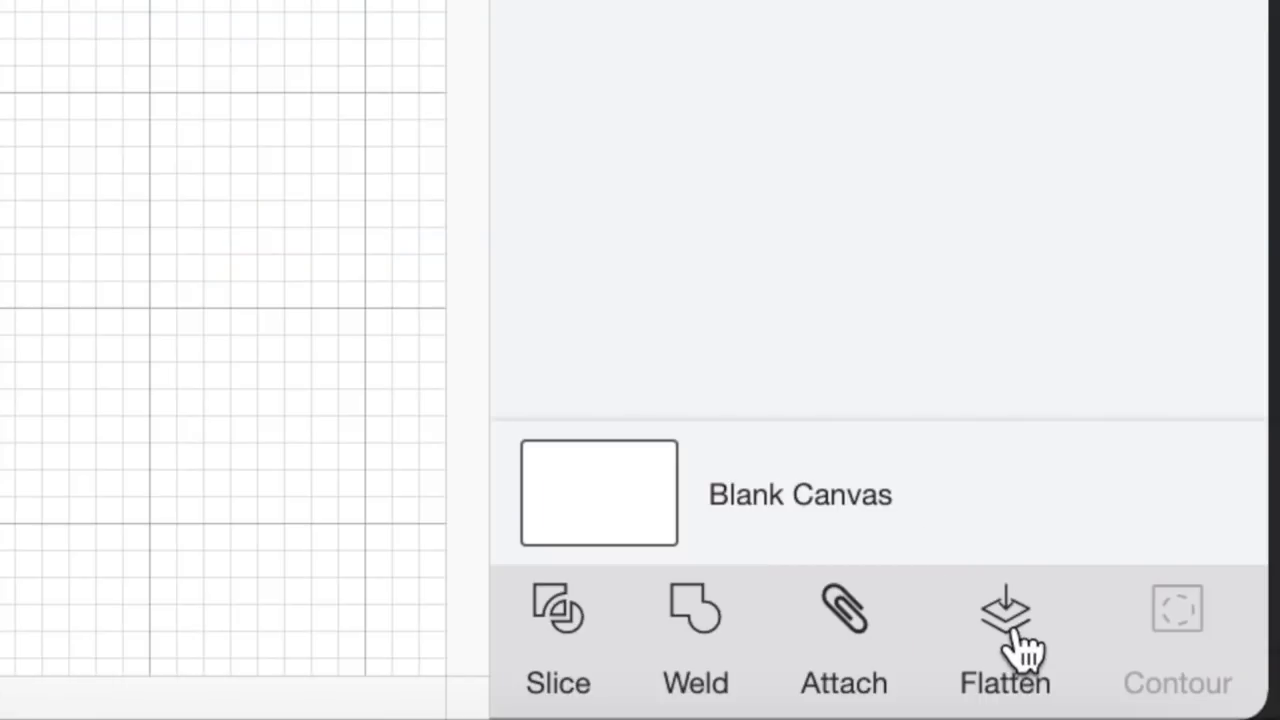
{"action": "left_click", "coordinate": [1005, 610]}
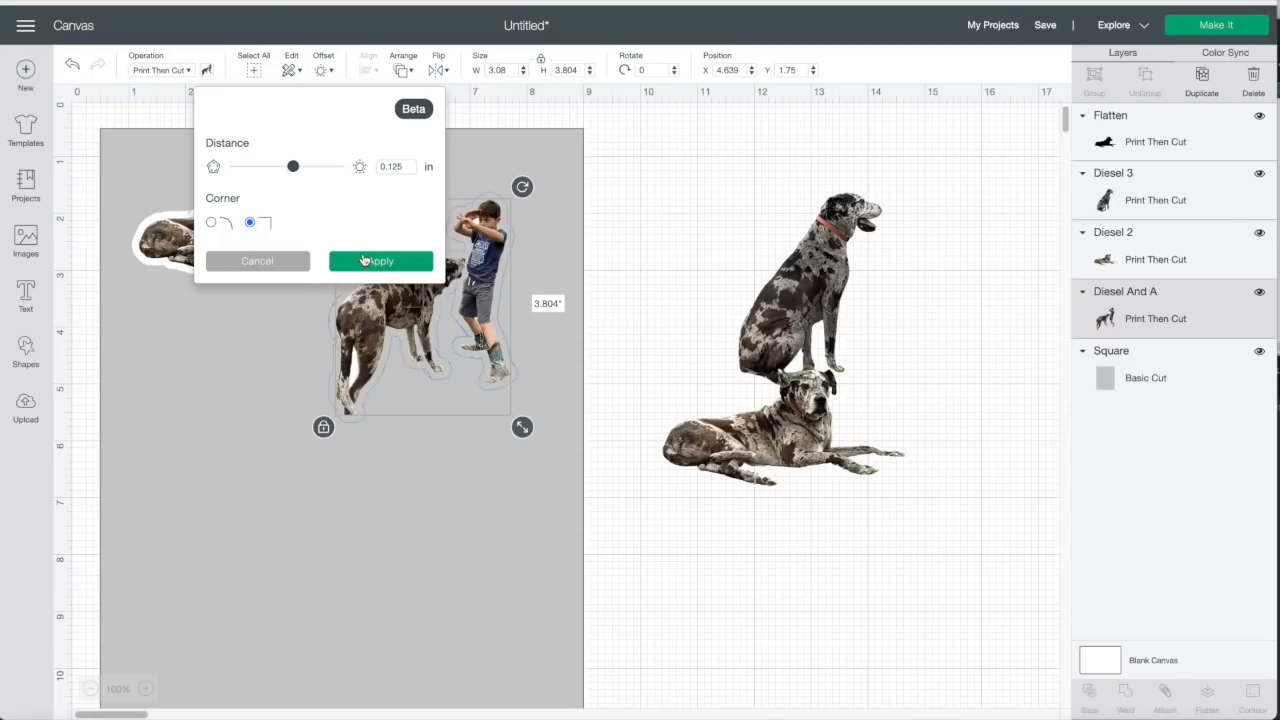
Step: Apply a 0.125 in square-cornered offset around the dog-and-boy photo and color it white
{"action": "left_click", "coordinate": [363, 260]}
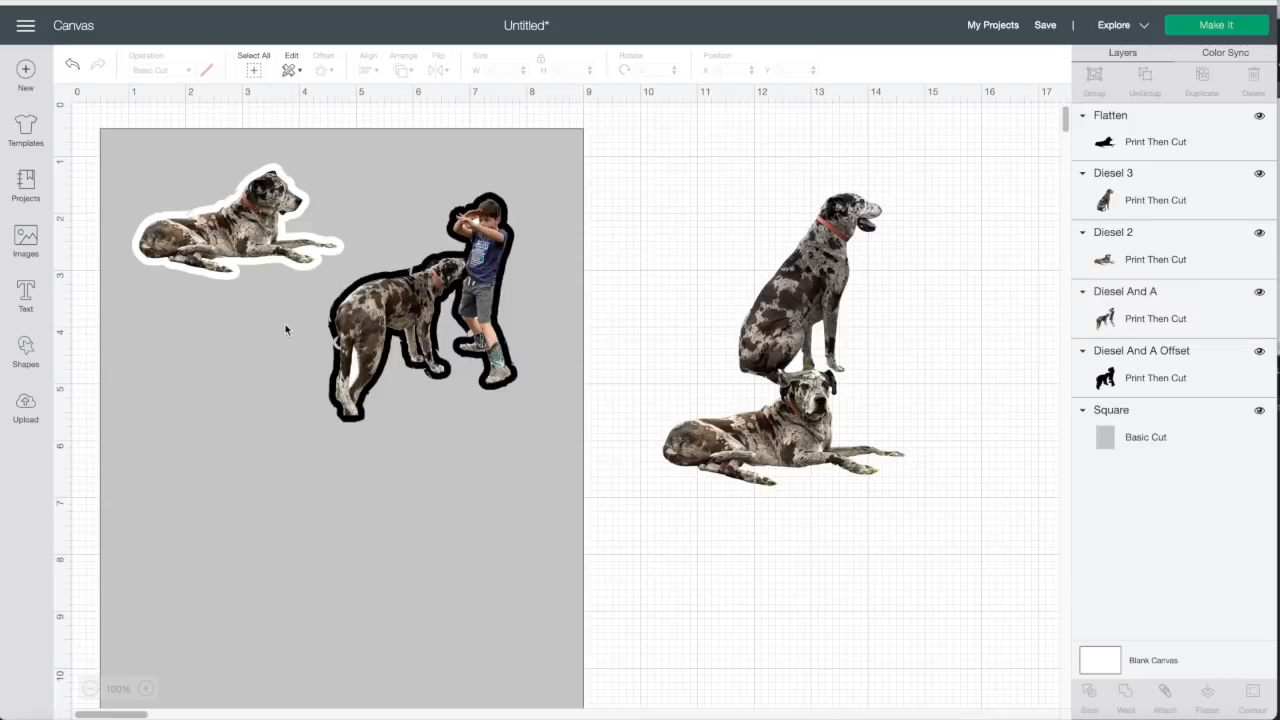
{"action": "left_click", "coordinate": [207, 71]}
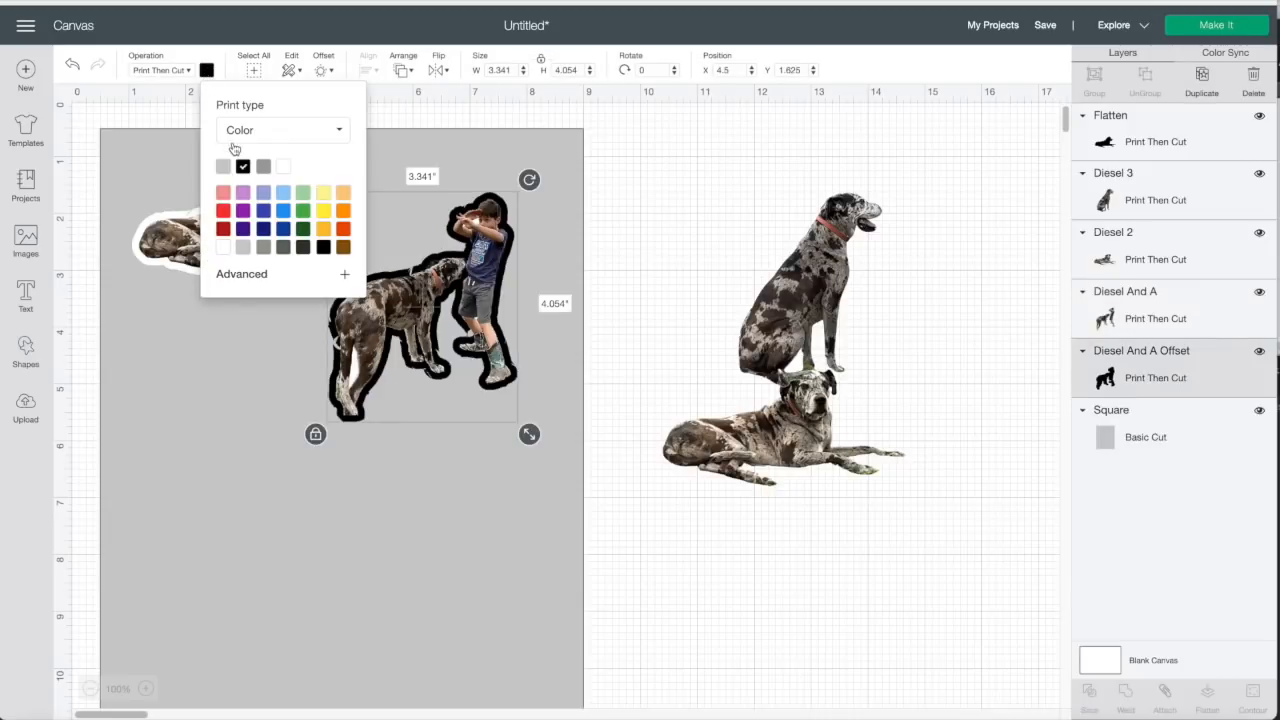
{"action": "left_click", "coordinate": [222, 247]}
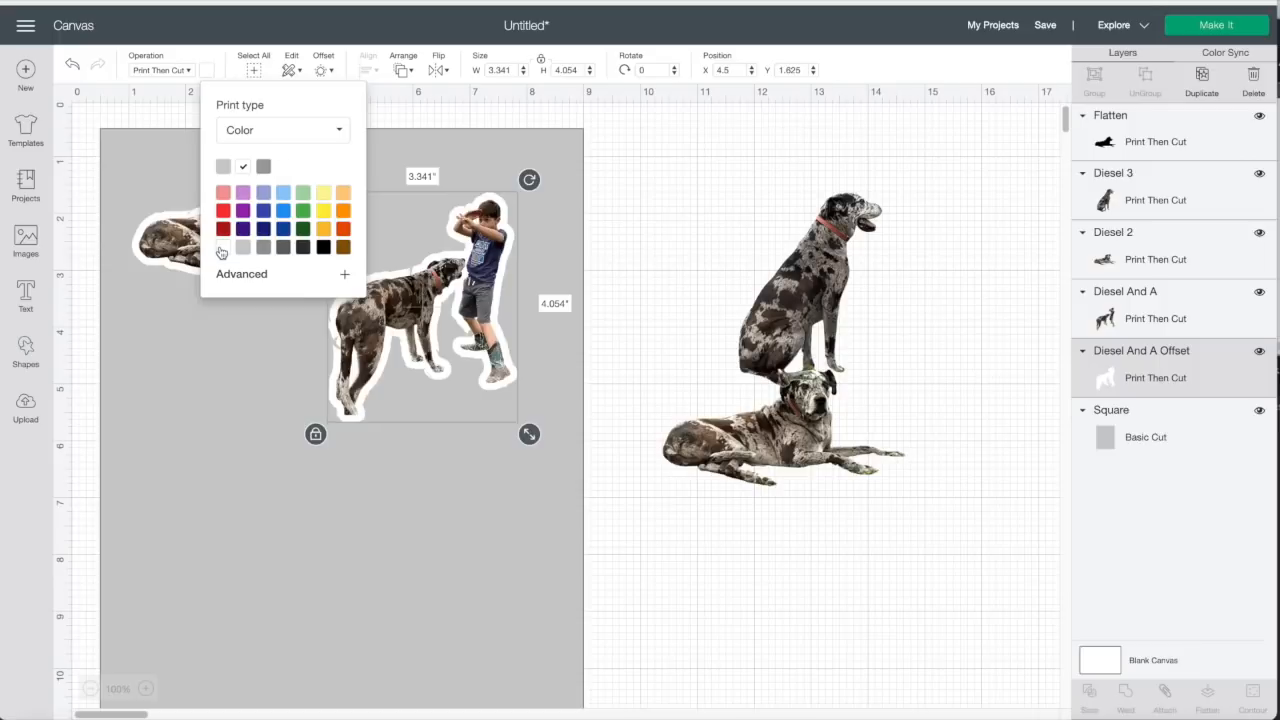
{"action": "left_click", "coordinate": [280, 300]}
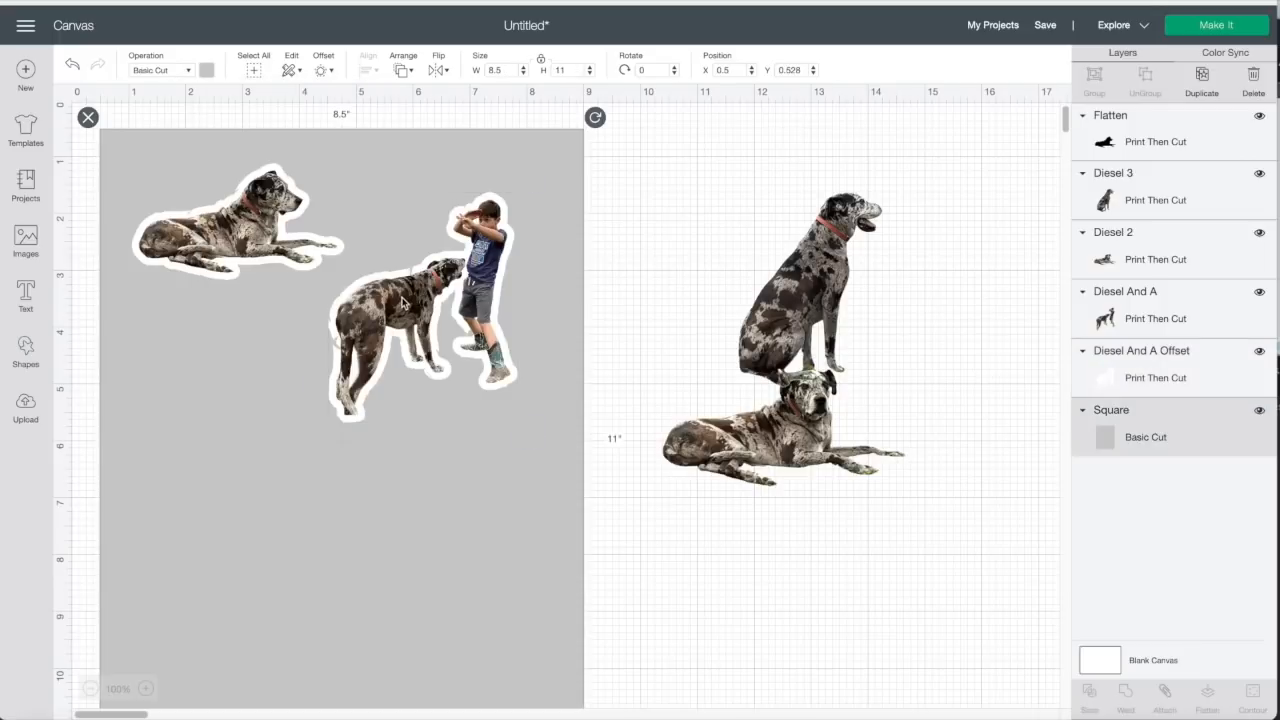
Step: Flatten the dog-and-boy photo with its white offset and scale the resulting sticker down
{"action": "left_click", "coordinate": [410, 308]}
{"action": "left_click", "coordinate": [1112, 373], "text": "shift"}
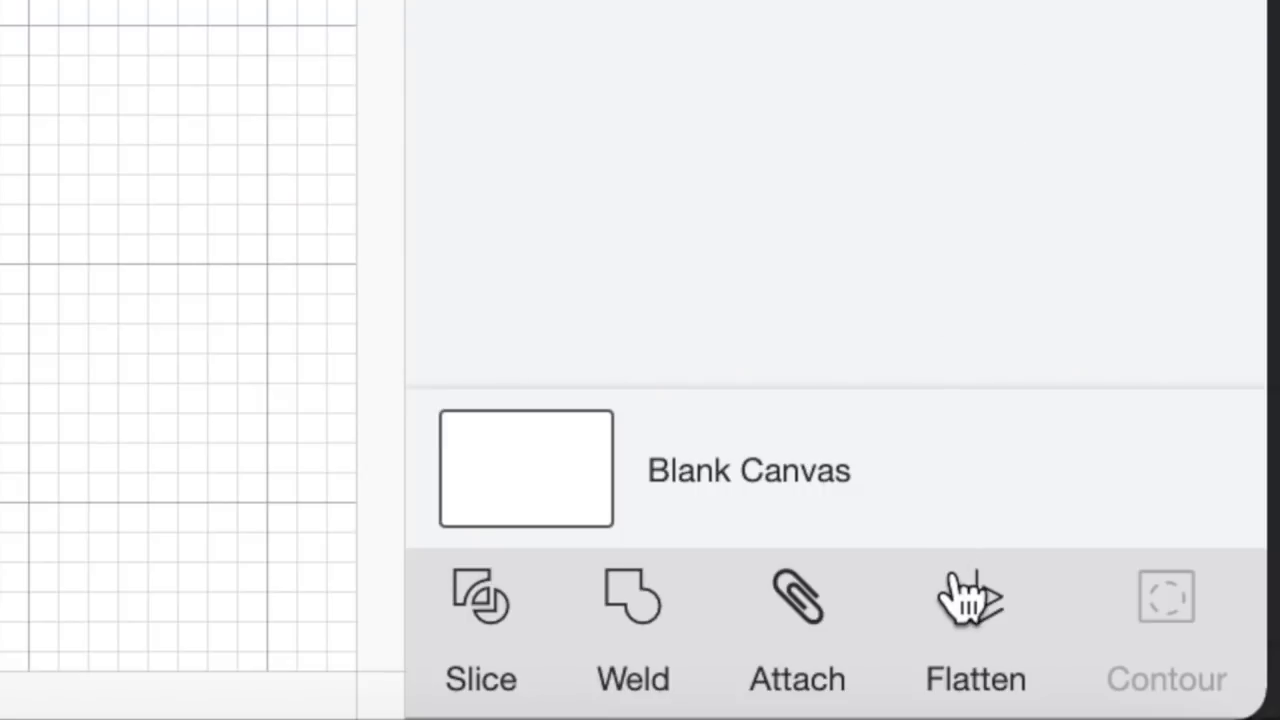
{"action": "left_click", "coordinate": [978, 648]}
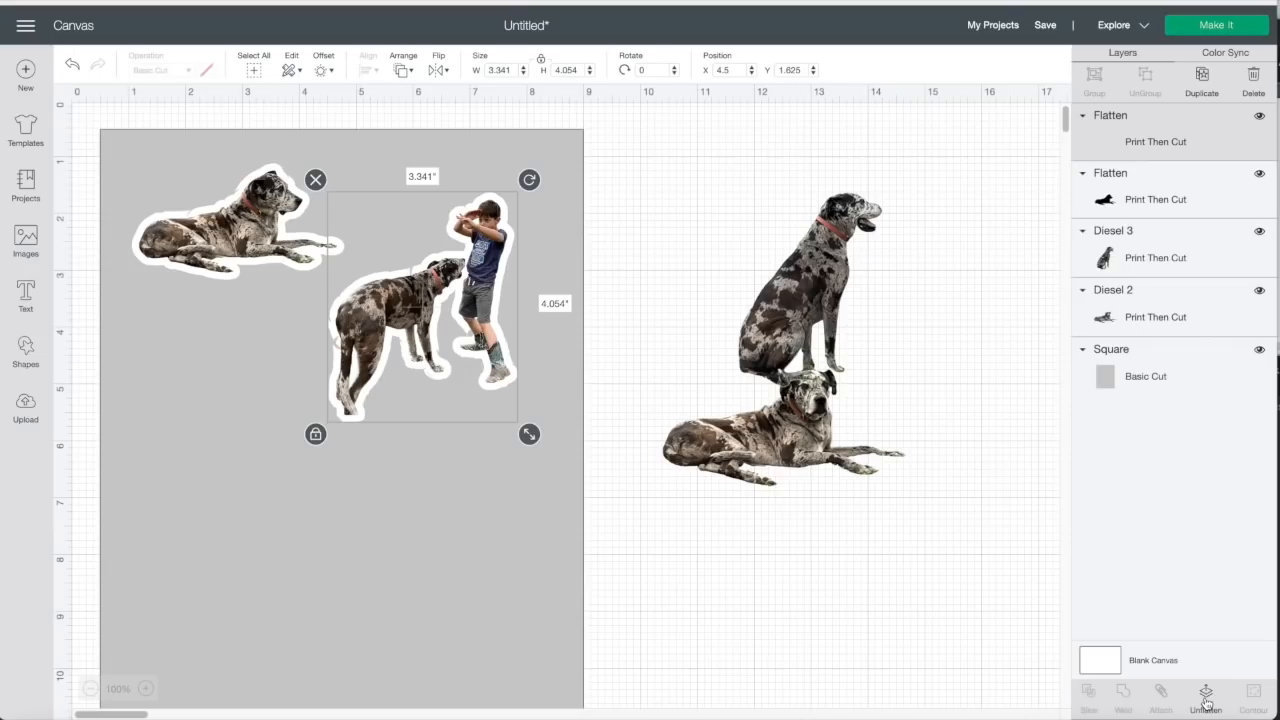
{"action": "left_click", "coordinate": [935, 675]}
{"action": "left_click", "coordinate": [487, 356]}
{"action": "left_click_drag", "start_coordinate": [524, 428], "coordinate": [493, 338]}
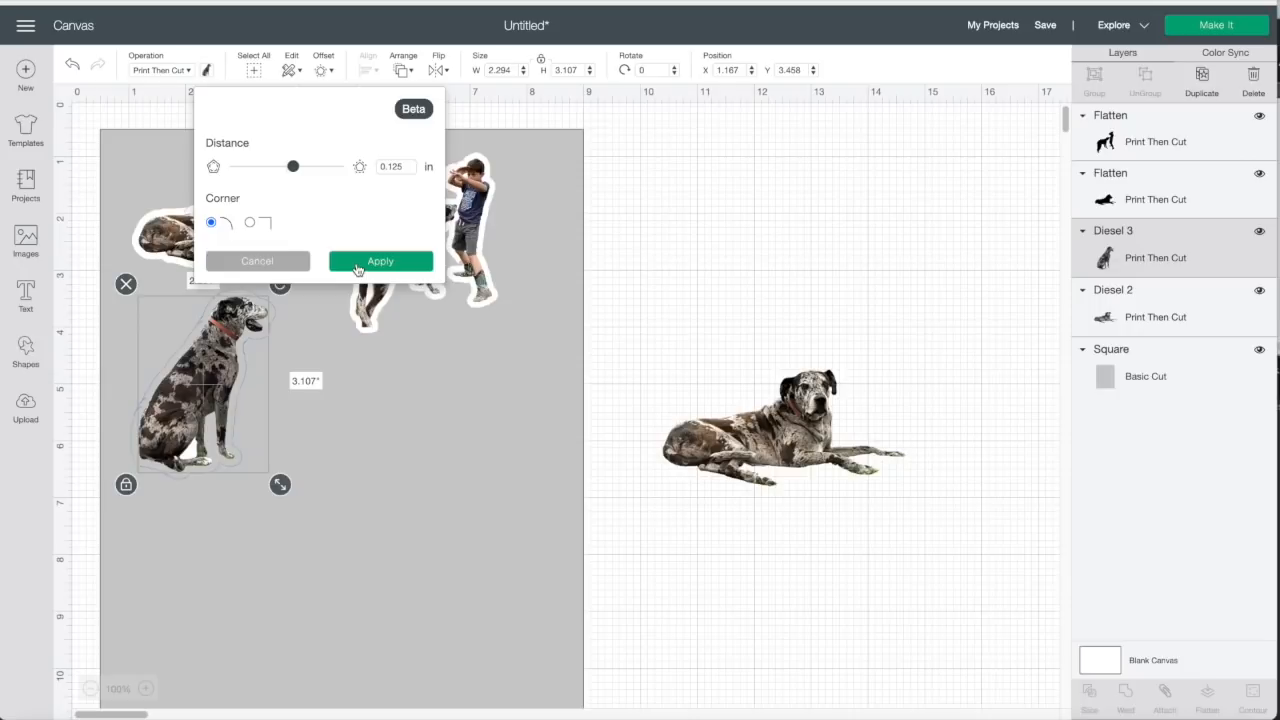
Step: Give the sitting dog a white 0.125 in offset with rounded corners and flatten it with the photo
{"action": "left_click", "coordinate": [357, 266]}
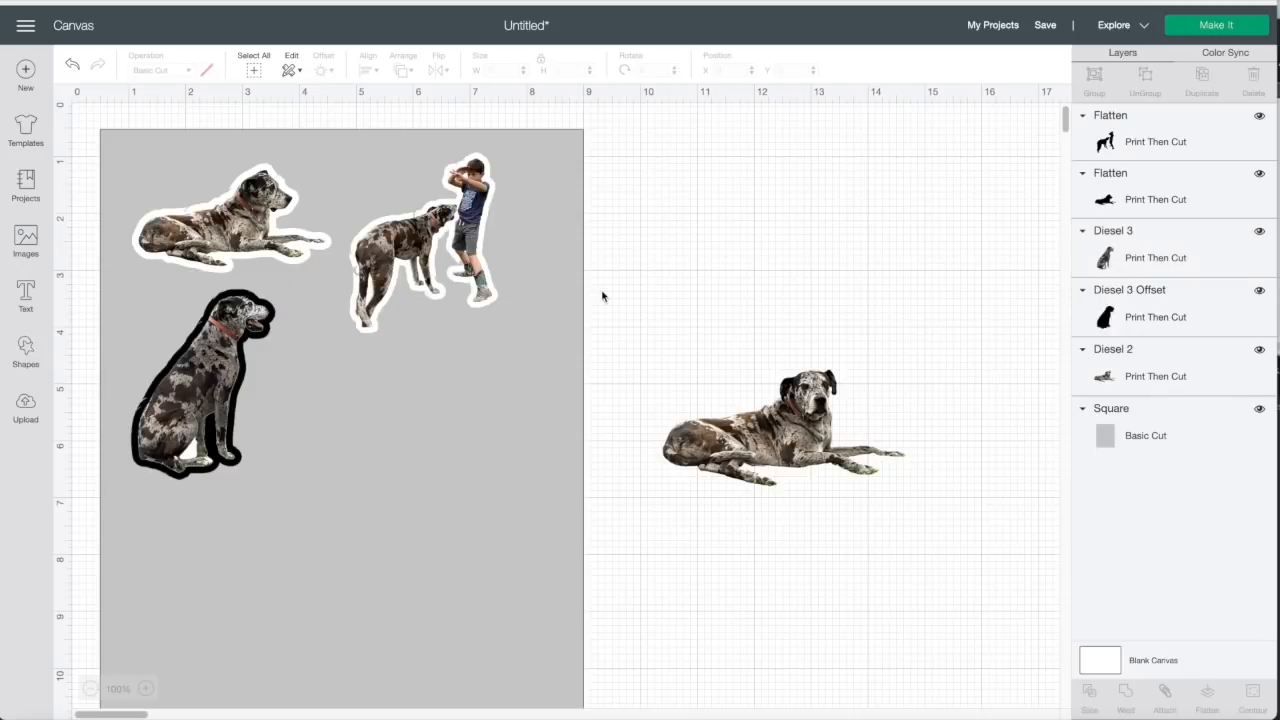
{"action": "left_click", "coordinate": [200, 390]}
{"action": "left_click", "coordinate": [206, 69]}
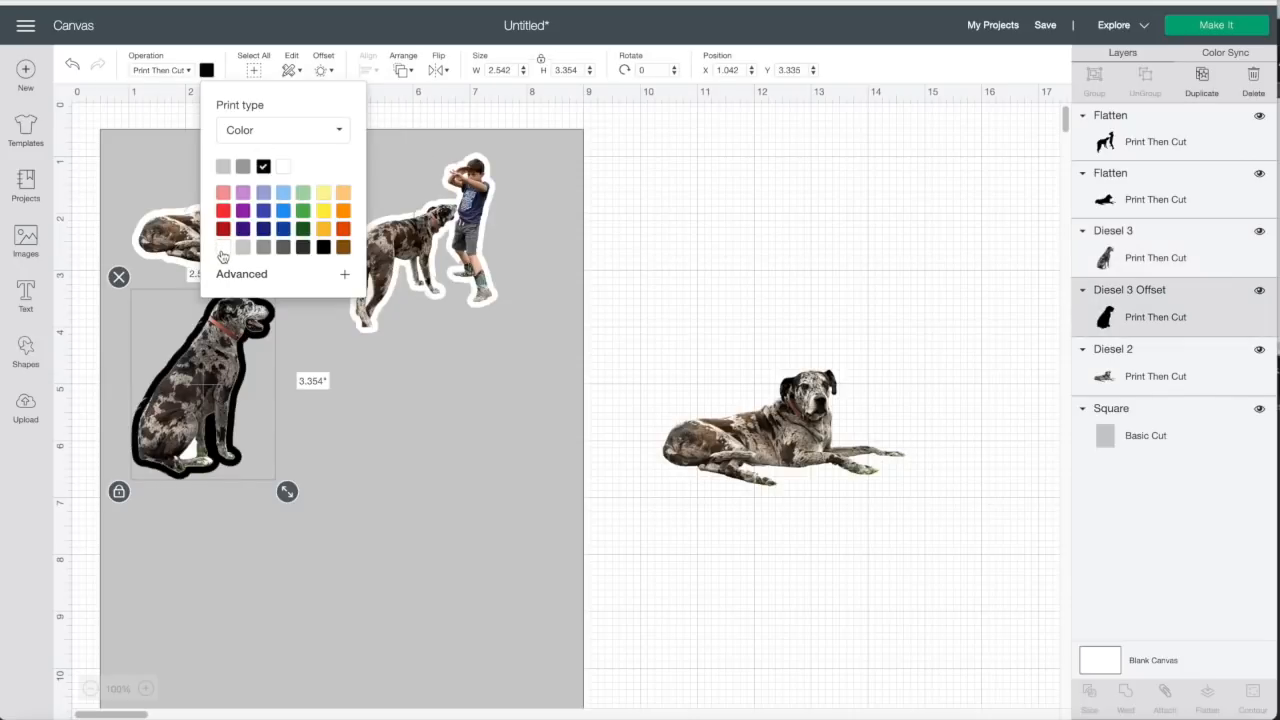
{"action": "left_click", "coordinate": [221, 247]}
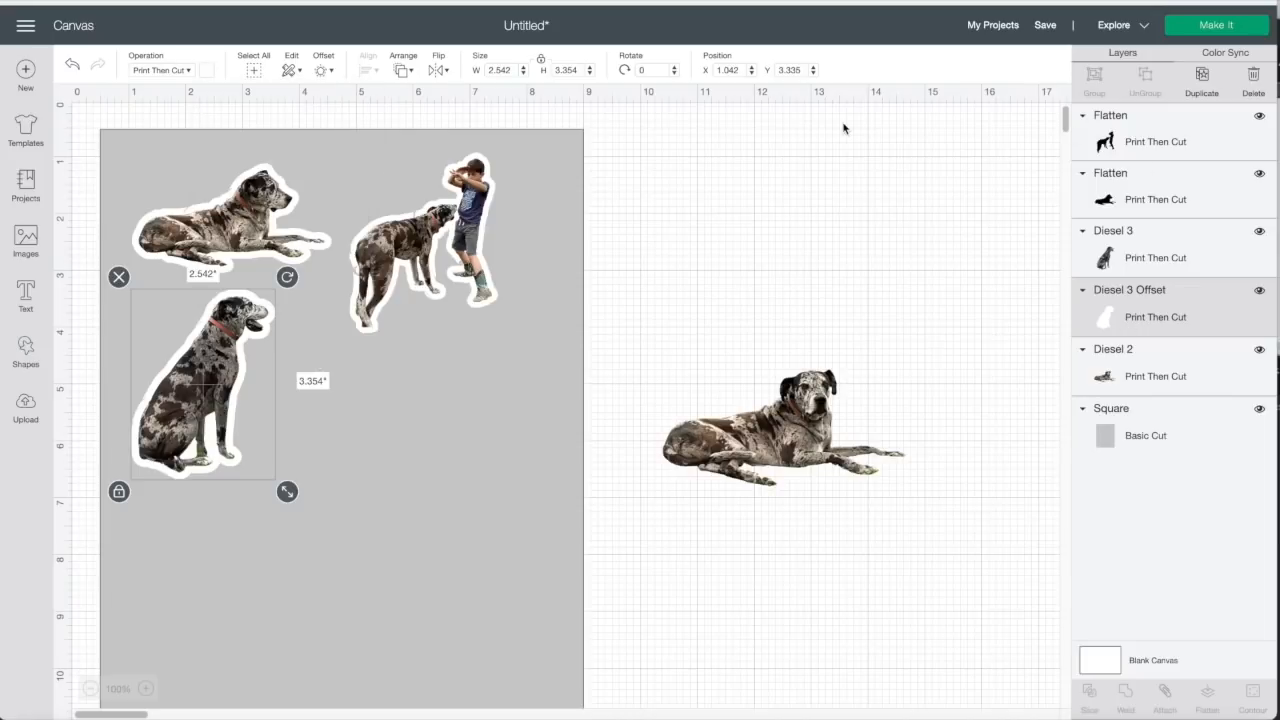
{"action": "left_click", "coordinate": [1128, 256], "text": "shift"}
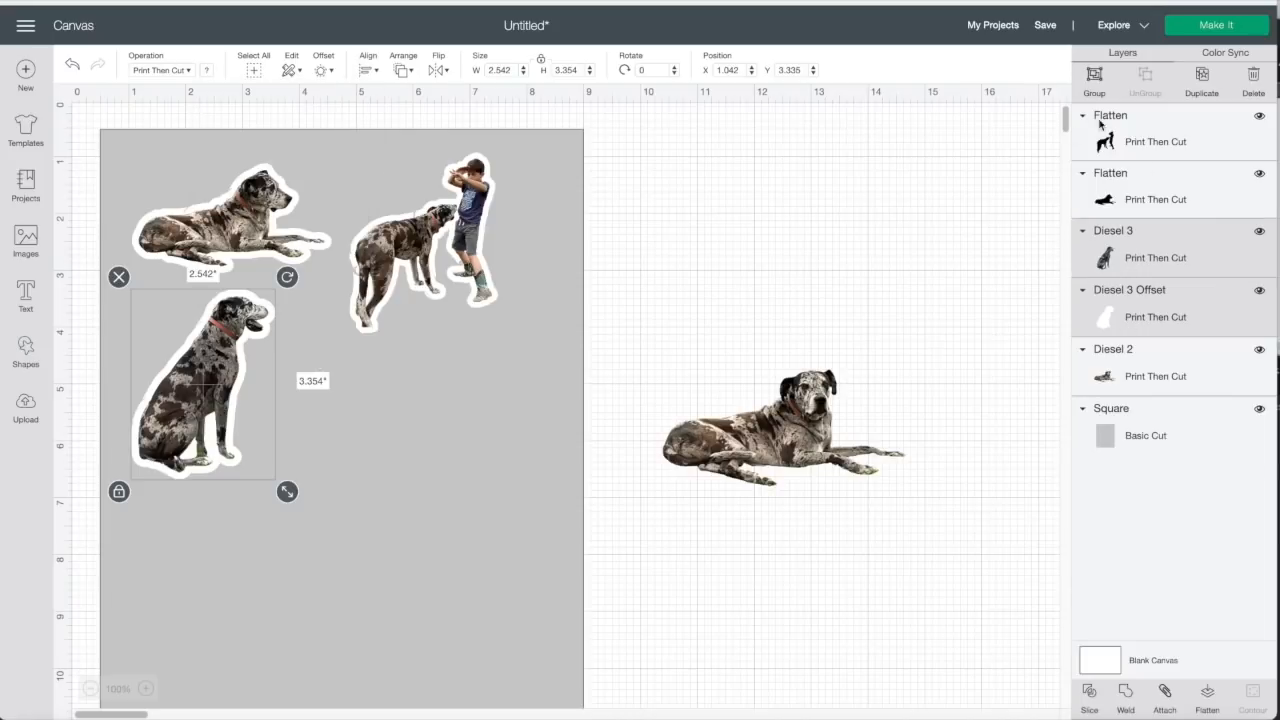
{"action": "left_click", "coordinate": [1017, 650]}
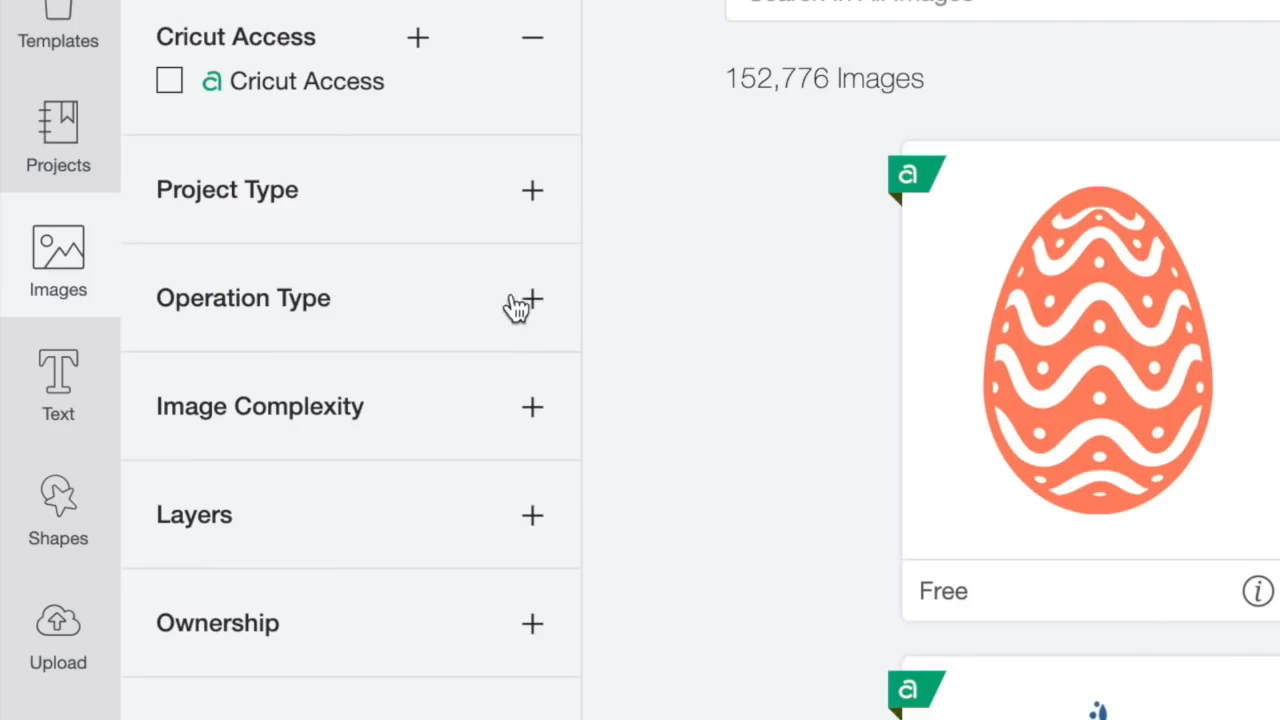
Step: Filter the image library to the Print then Cut operation type and browse the matching images
{"action": "left_click", "coordinate": [532, 300]}
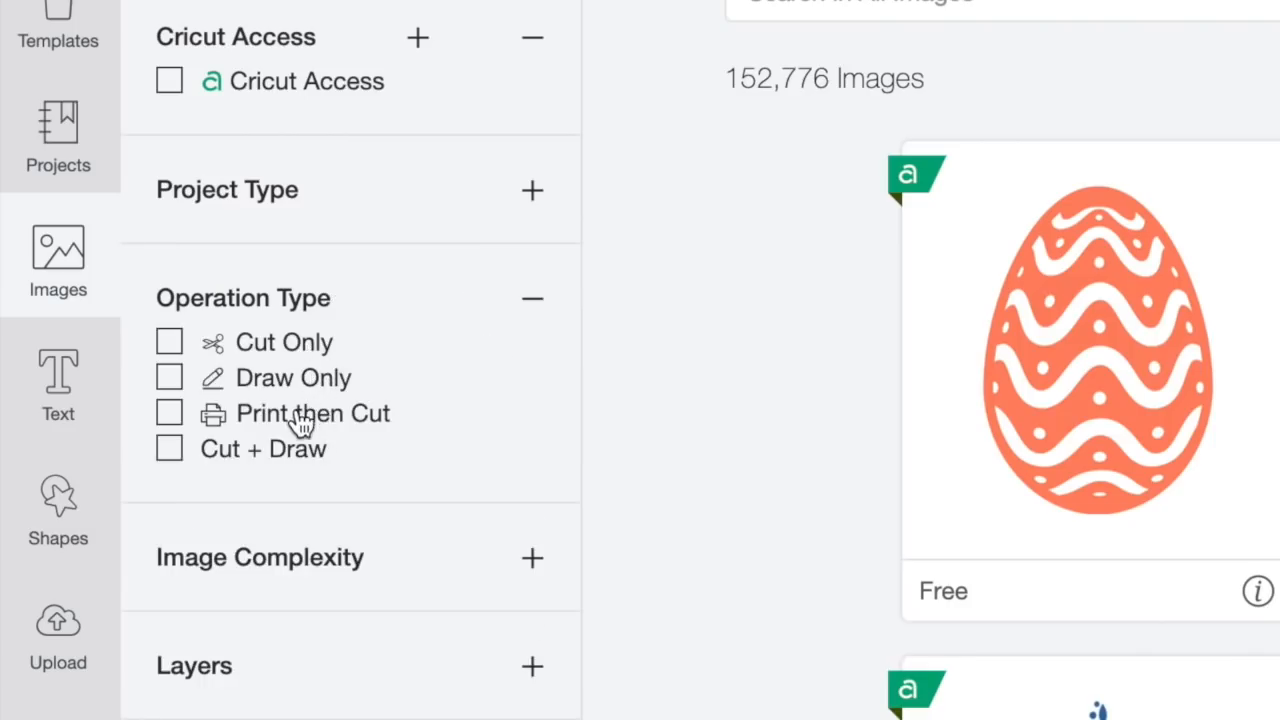
{"action": "left_click", "coordinate": [172, 416]}
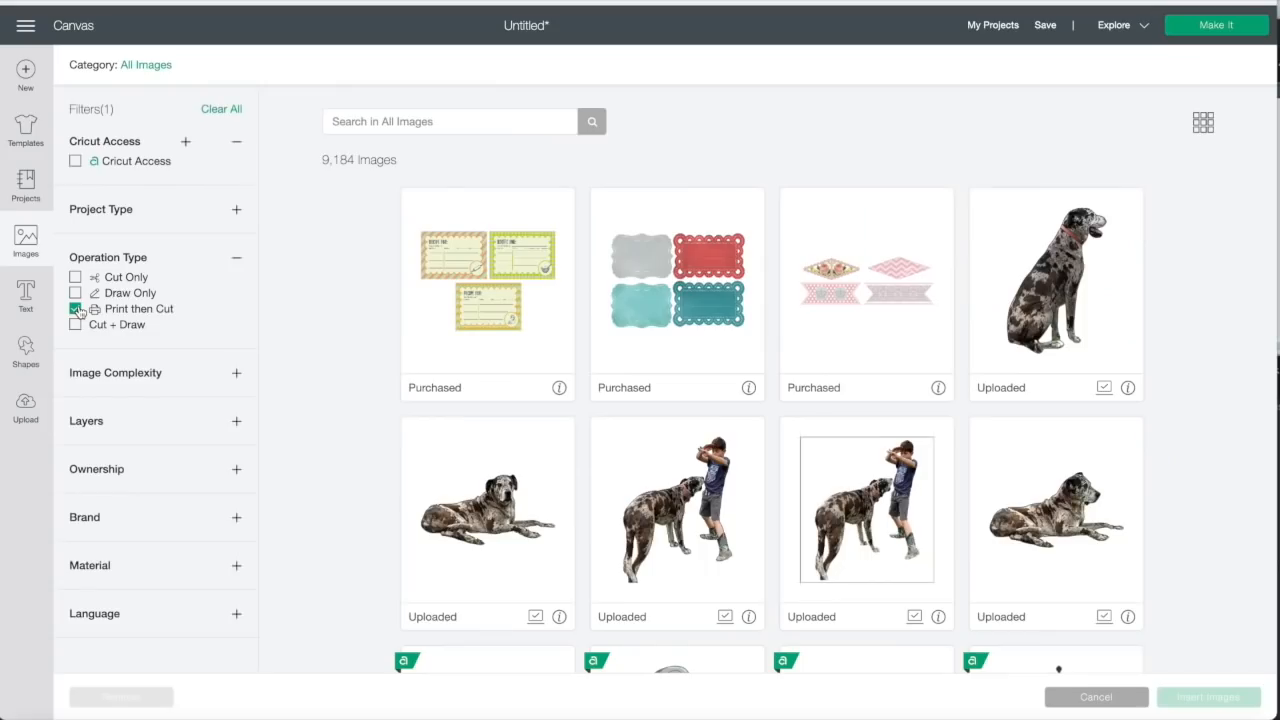
{"action": "scroll", "coordinate": [638, 400], "scroll_direction": "down", "scroll_amount": 2}
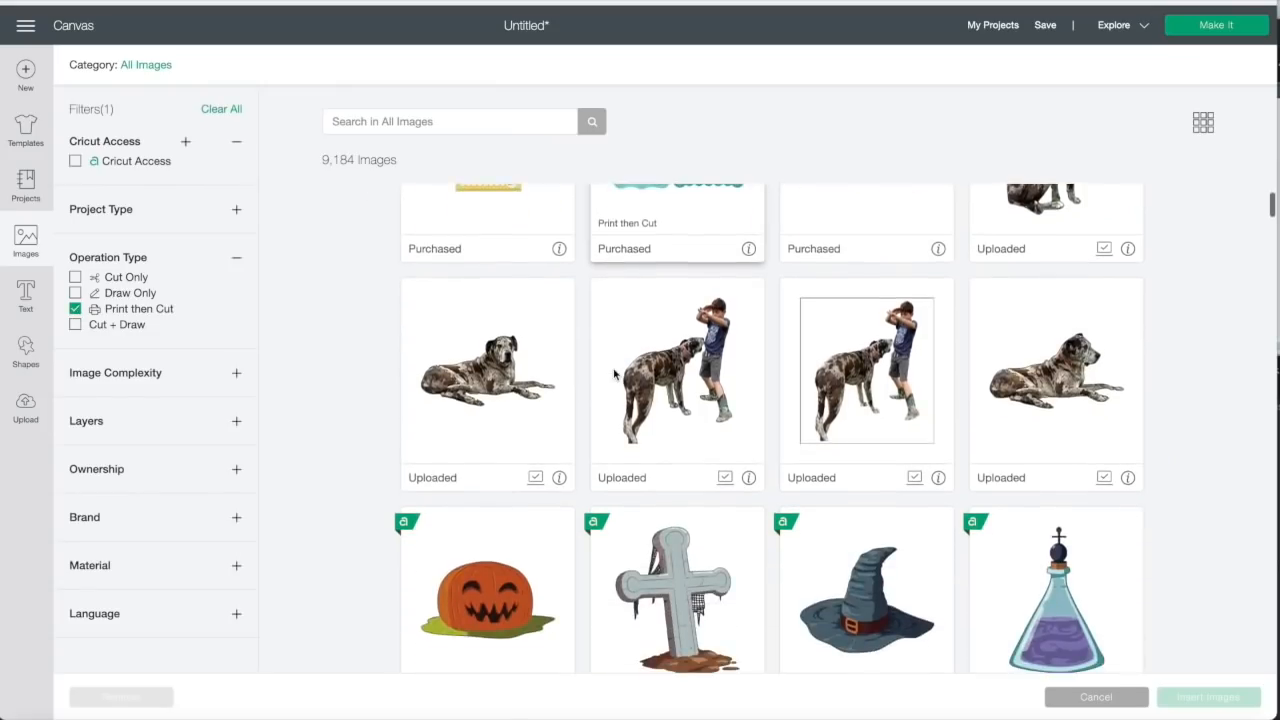
{"action": "scroll", "coordinate": [638, 405], "scroll_direction": "up", "scroll_amount": 1}
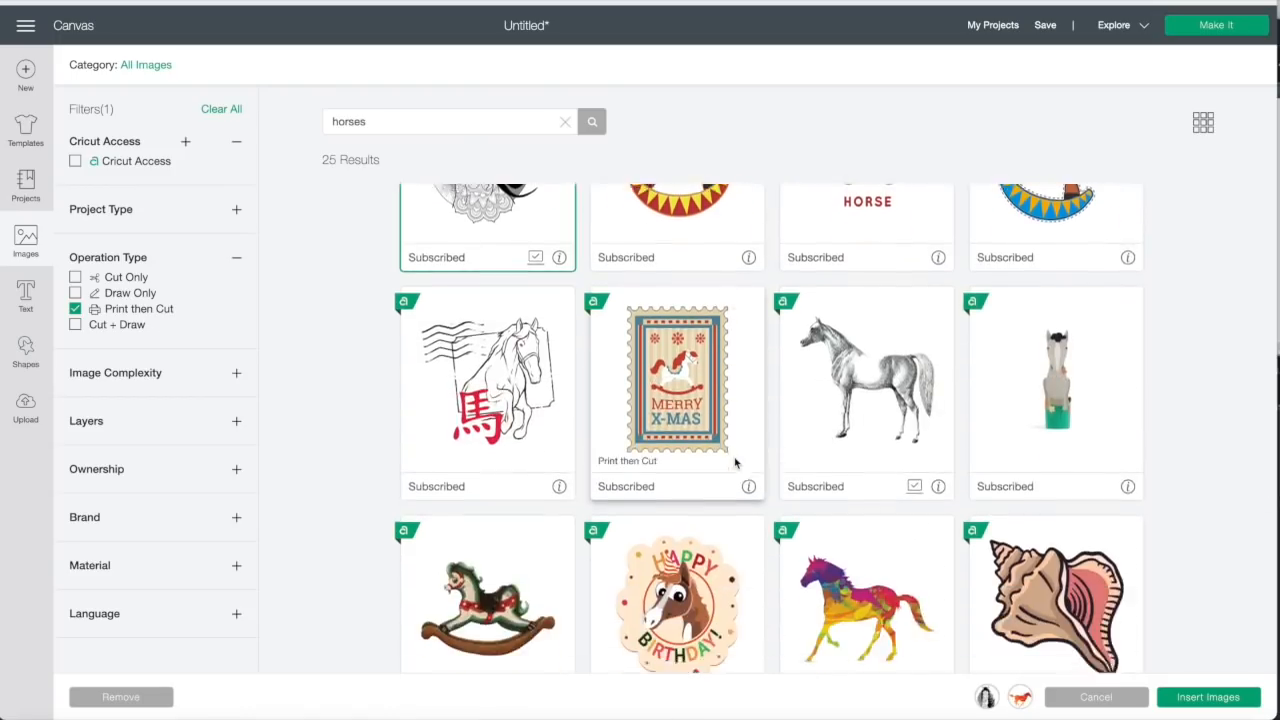
Step: Add the rainbow horse from the "horses" results to the selection and insert it with the mandala and fire horses
{"action": "scroll", "coordinate": [885, 310], "scroll_direction": "down", "scroll_amount": 1}
{"action": "left_click", "coordinate": [885, 310]}
{"action": "scroll", "coordinate": [885, 310], "scroll_direction": "down", "scroll_amount": 1}
{"action": "scroll", "coordinate": [870, 380], "scroll_direction": "up", "scroll_amount": 1}
{"action": "left_click", "coordinate": [866, 320]}
{"action": "left_click", "coordinate": [857, 443]}
{"action": "scroll", "coordinate": [857, 443], "scroll_direction": "down", "scroll_amount": 2}
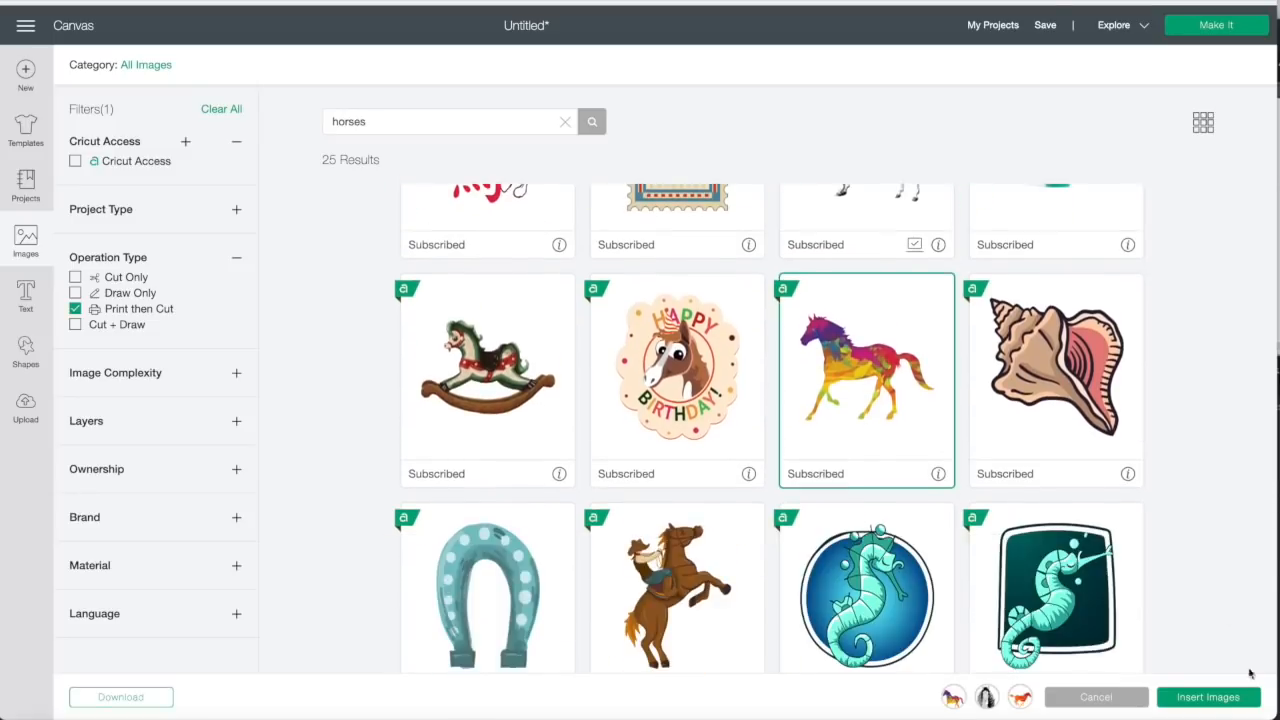
{"action": "left_click", "coordinate": [1208, 697]}
Step: Place the rainbow horse below the dogs on the gray square and apply a 0.125 in rounded-corner offset
{"action": "left_click_drag", "start_coordinate": [765, 410], "coordinate": [410, 530]}
{"action": "left_click", "coordinate": [320, 70]}
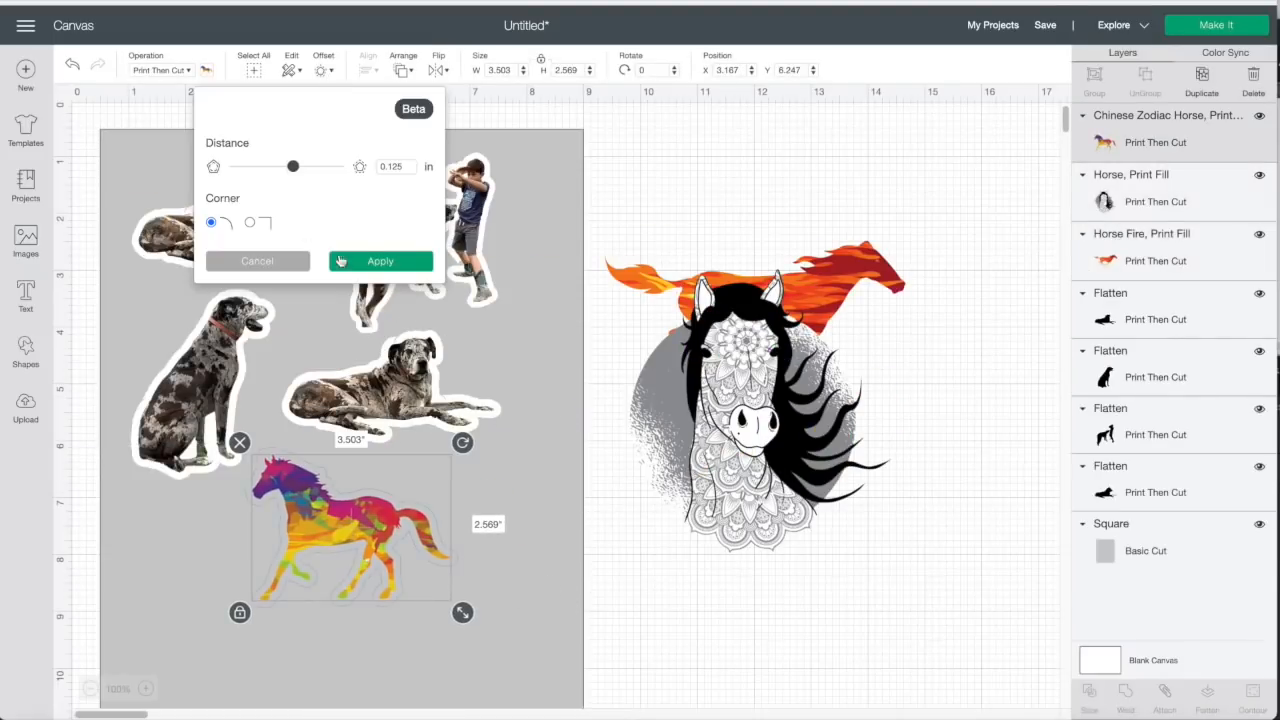
{"action": "left_click", "coordinate": [380, 260]}
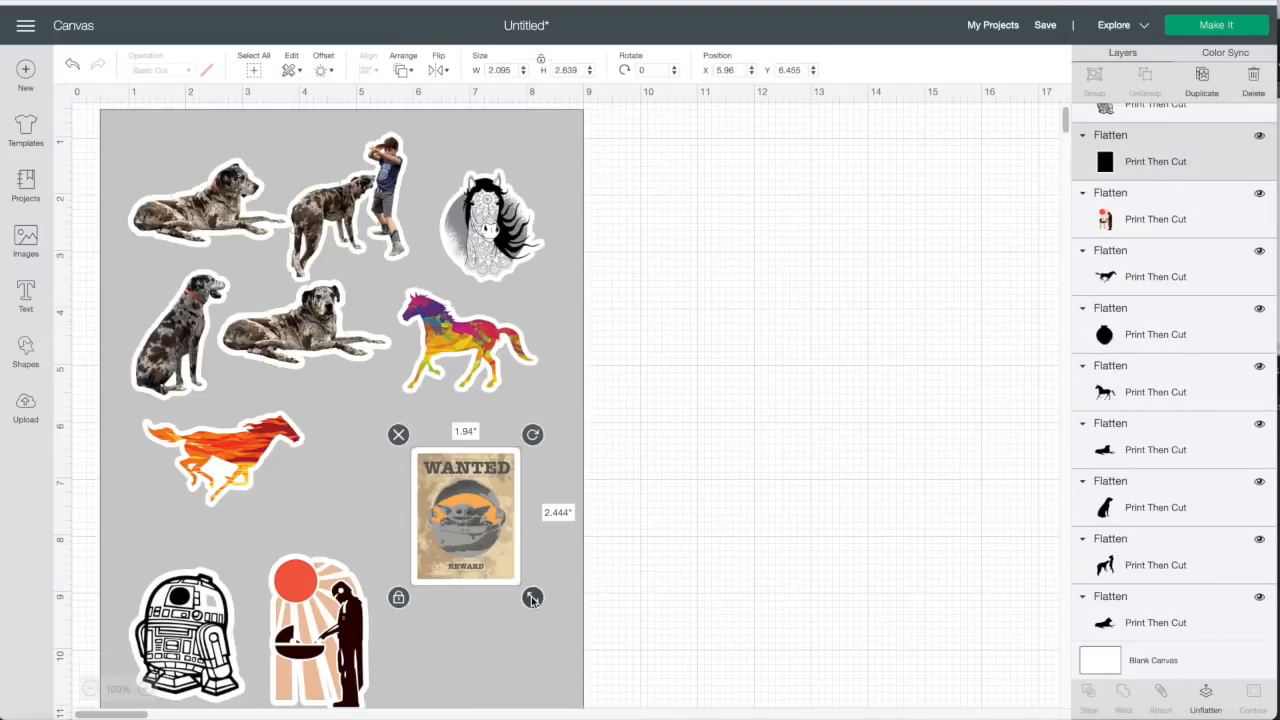
Step: Move the grilling-figure sticker up beside the WANTED poster, then shrink the robot sticker and move it below the fire horse
{"action": "left_click_drag", "start_coordinate": [334, 614], "coordinate": [327, 525]}
{"action": "left_click", "coordinate": [183, 630]}
{"action": "left_click_drag", "start_coordinate": [247, 698], "coordinate": [237, 688]}
{"action": "left_click_drag", "start_coordinate": [188, 630], "coordinate": [202, 596]}
{"action": "left_click", "coordinate": [346, 638]}
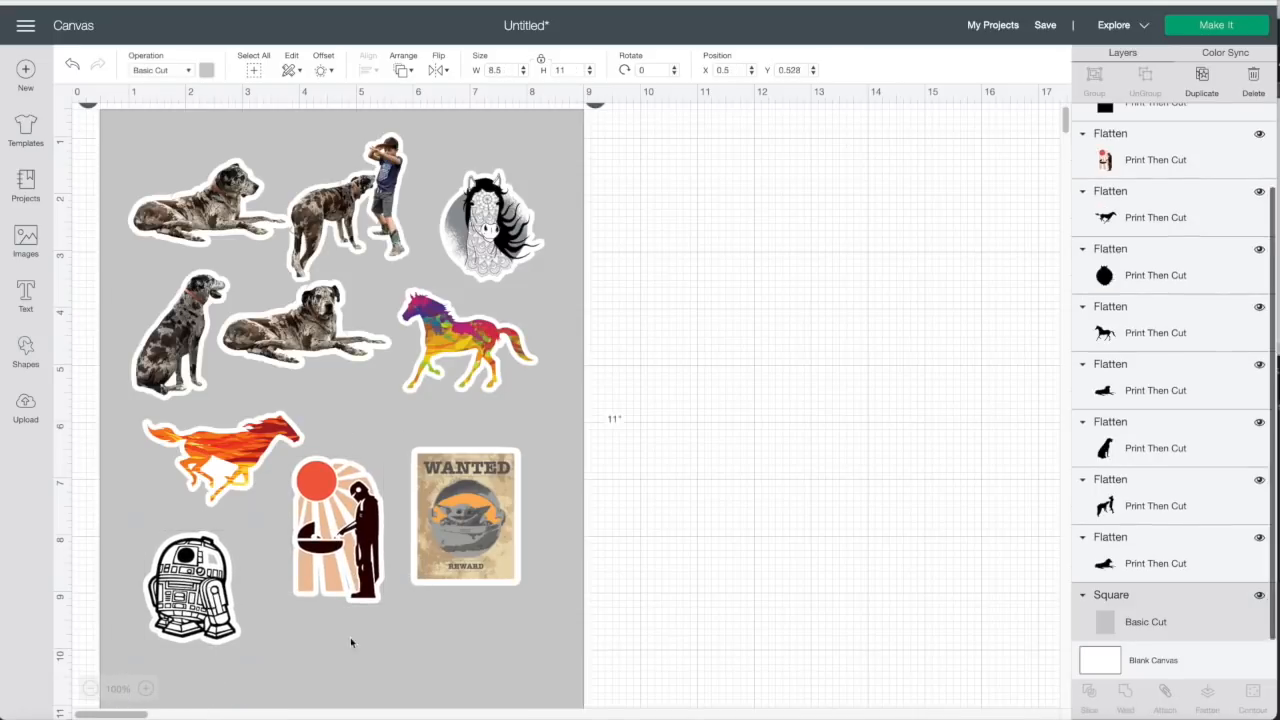
Step: Prepare the sticker sheet for making and print one copy with bleed on the EPSON ET-3760 Series printer
{"action": "left_click", "coordinate": [1213, 27]}
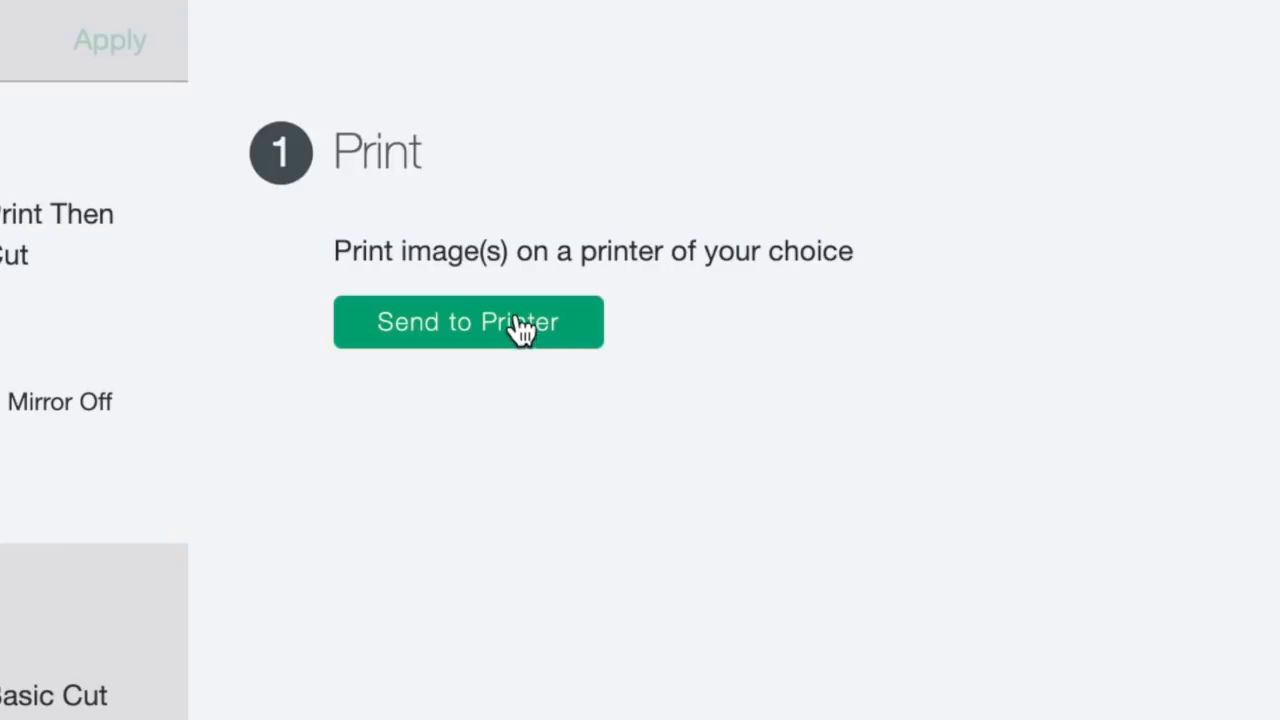
{"action": "left_click", "coordinate": [520, 322]}
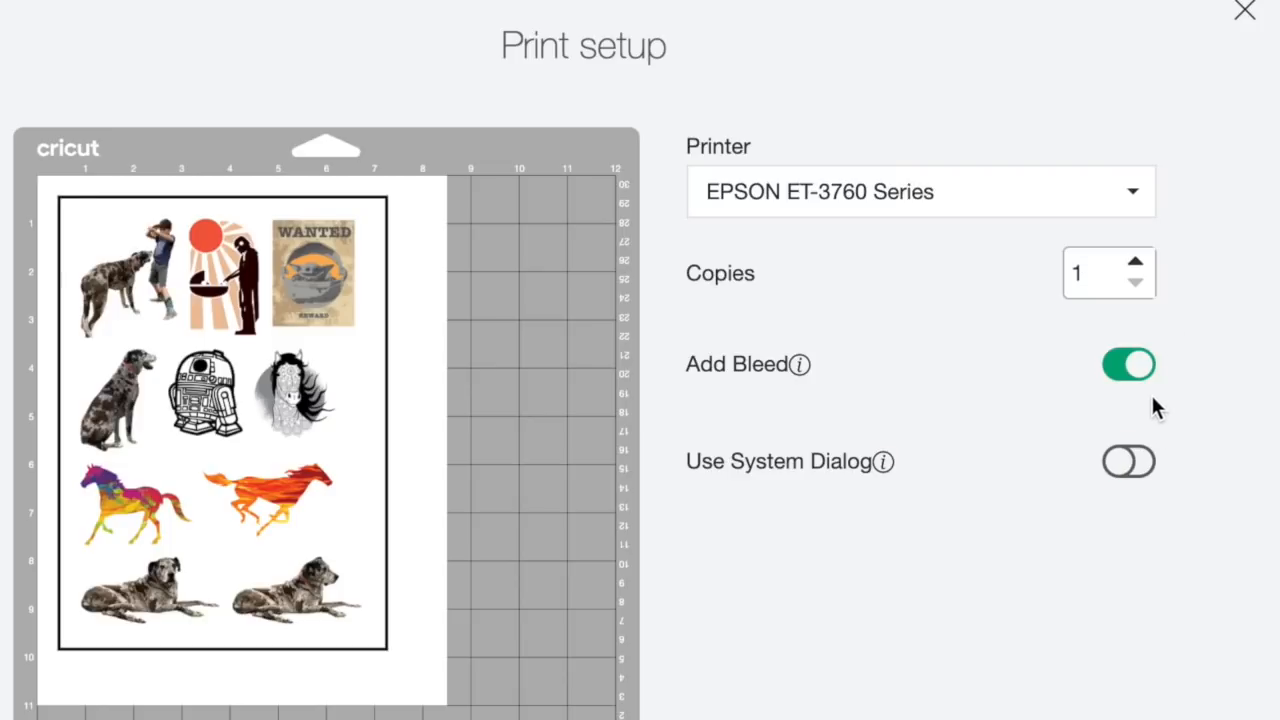
{"action": "left_click", "coordinate": [740, 337]}
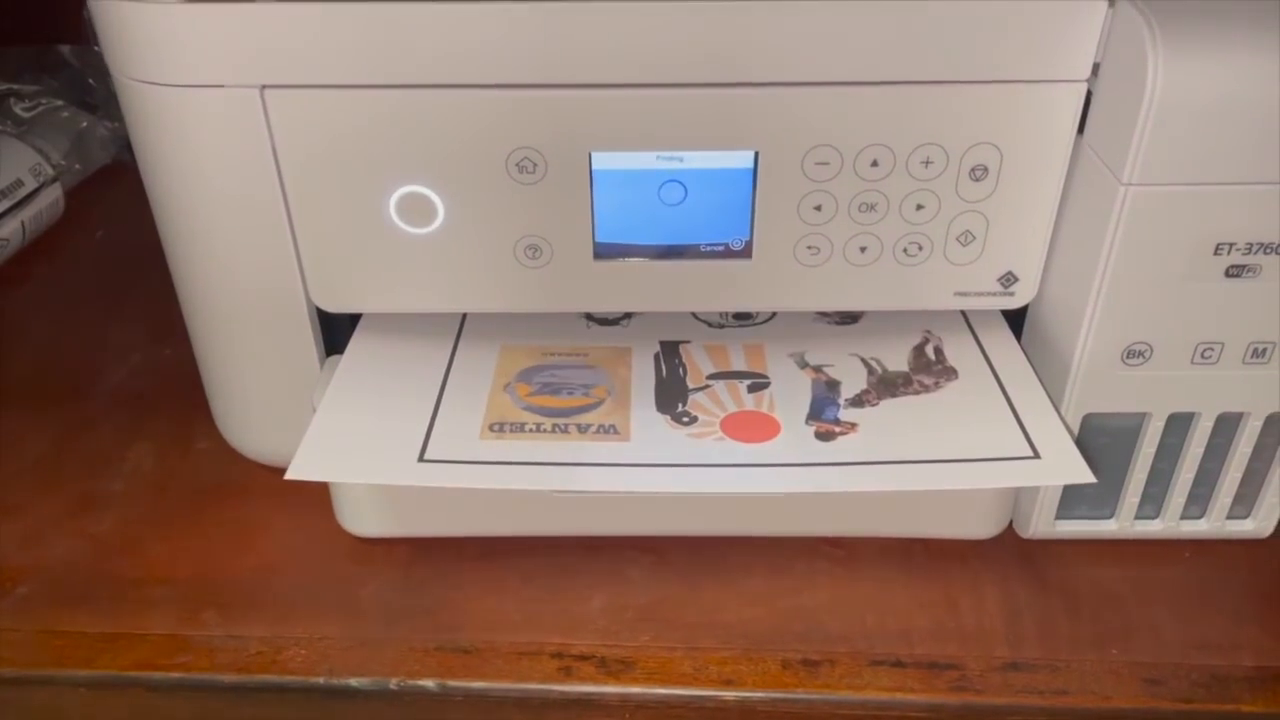